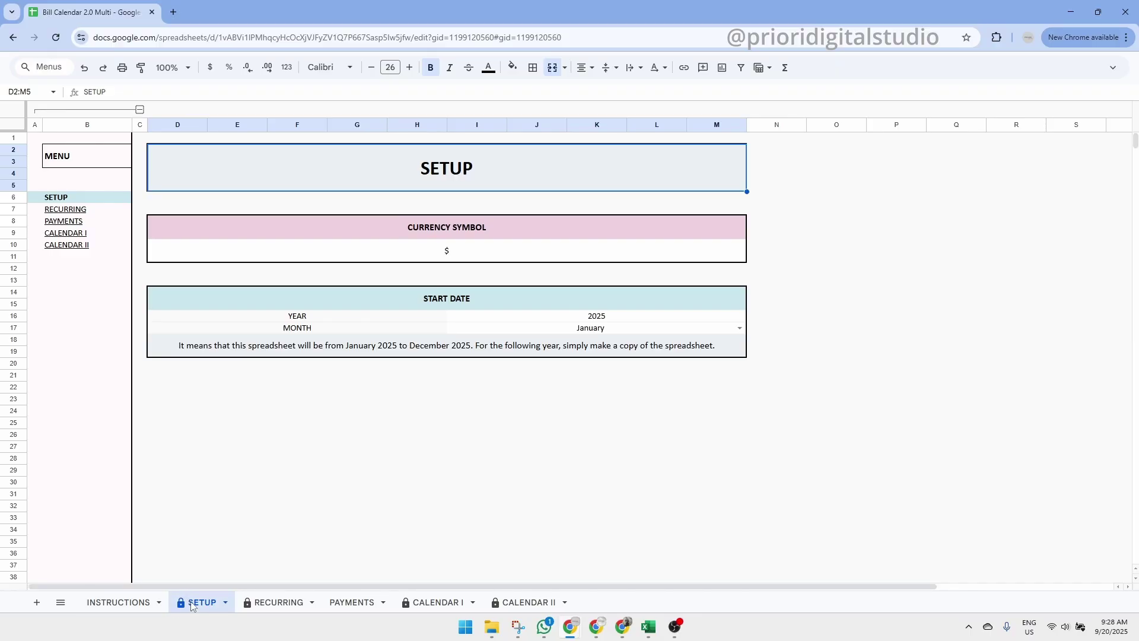
# Explore the SETUP cells, dismissing the protected-range warning and copying the $ currency cell
pyautogui.doubleClick(497, 165)
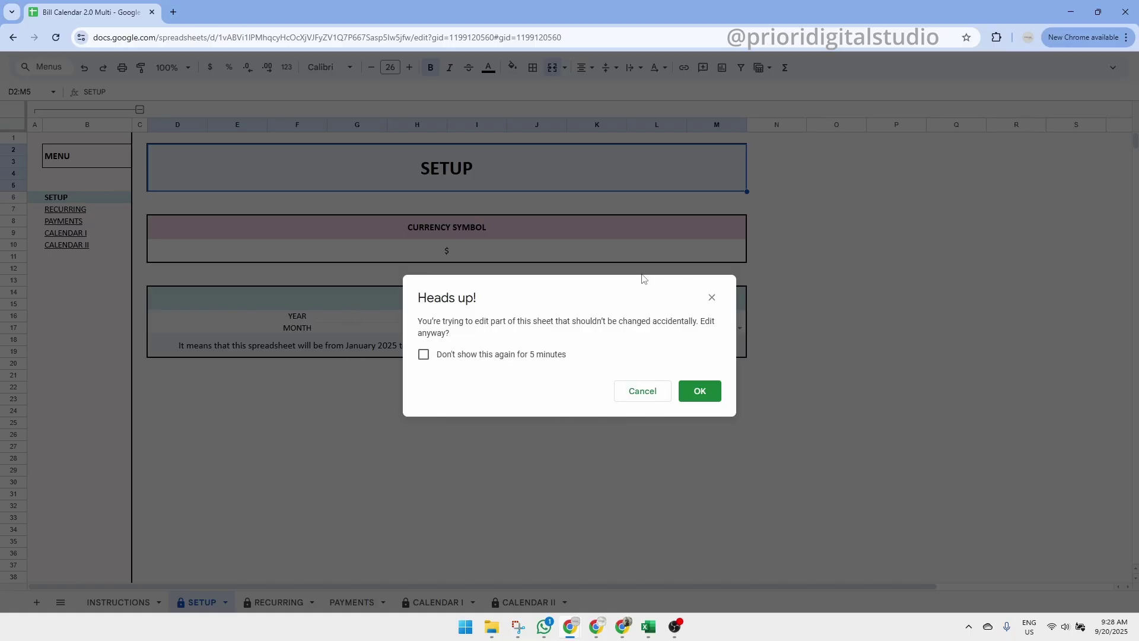
pyautogui.click(713, 298)
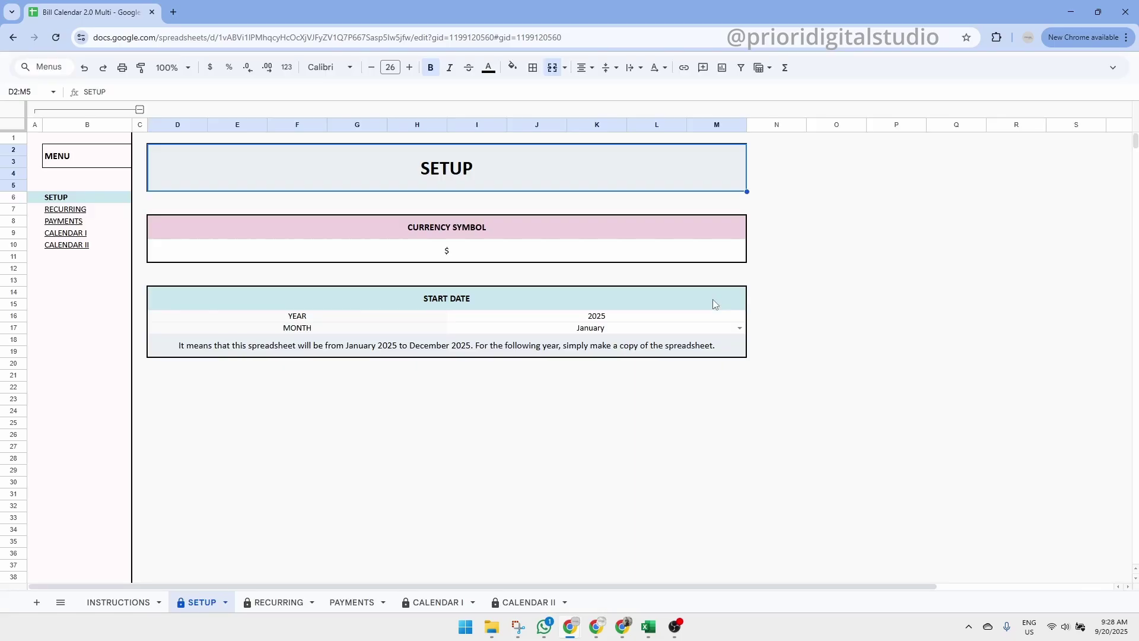
pyautogui.click(487, 229)
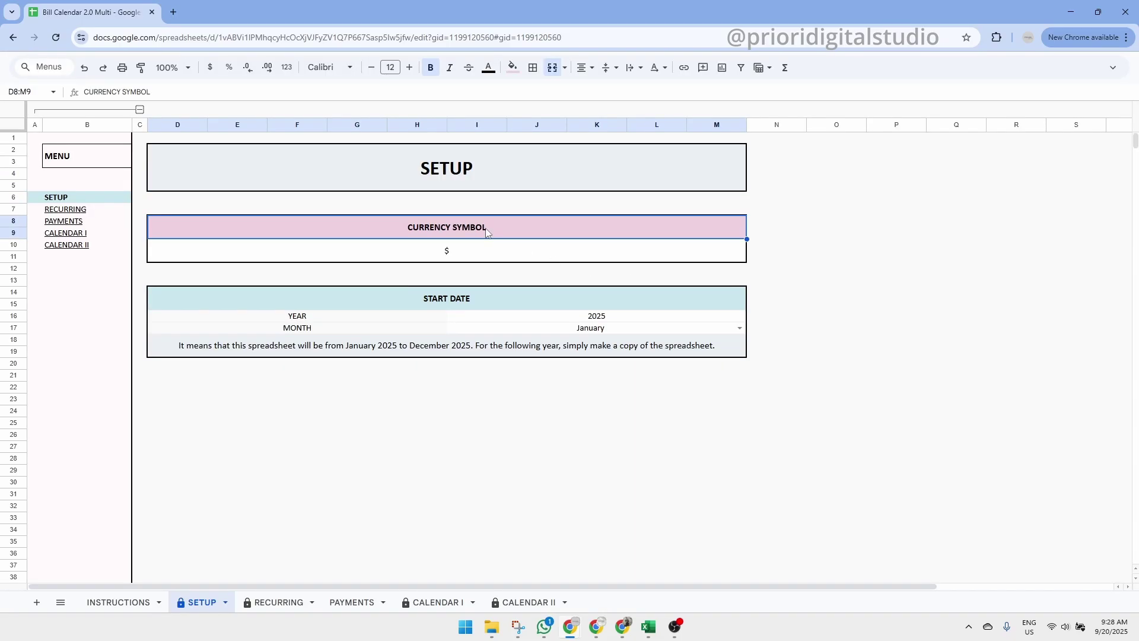
pyautogui.click(511, 251)
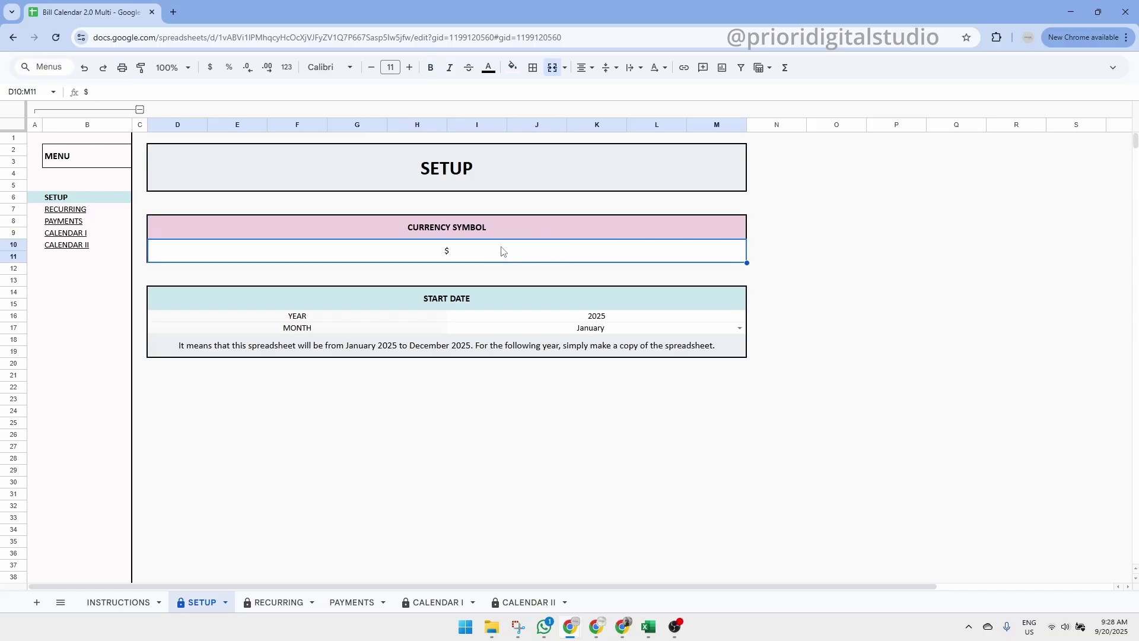
pyautogui.click(491, 232)
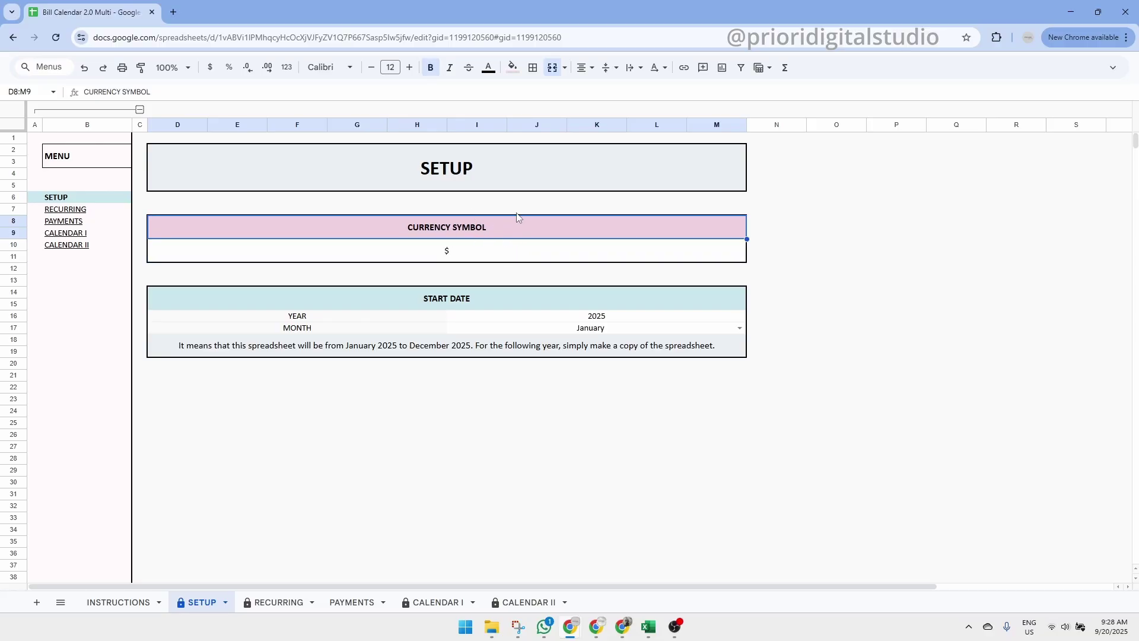
pyautogui.click(484, 252)
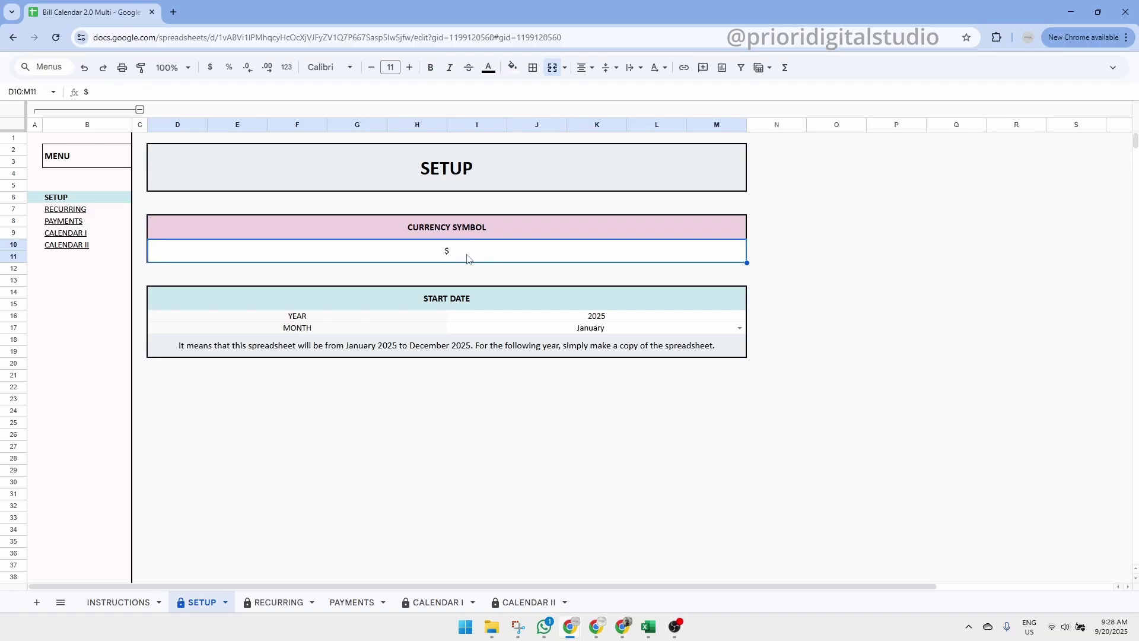
pyautogui.moveTo(509, 315); pyautogui.dragTo(511, 332)
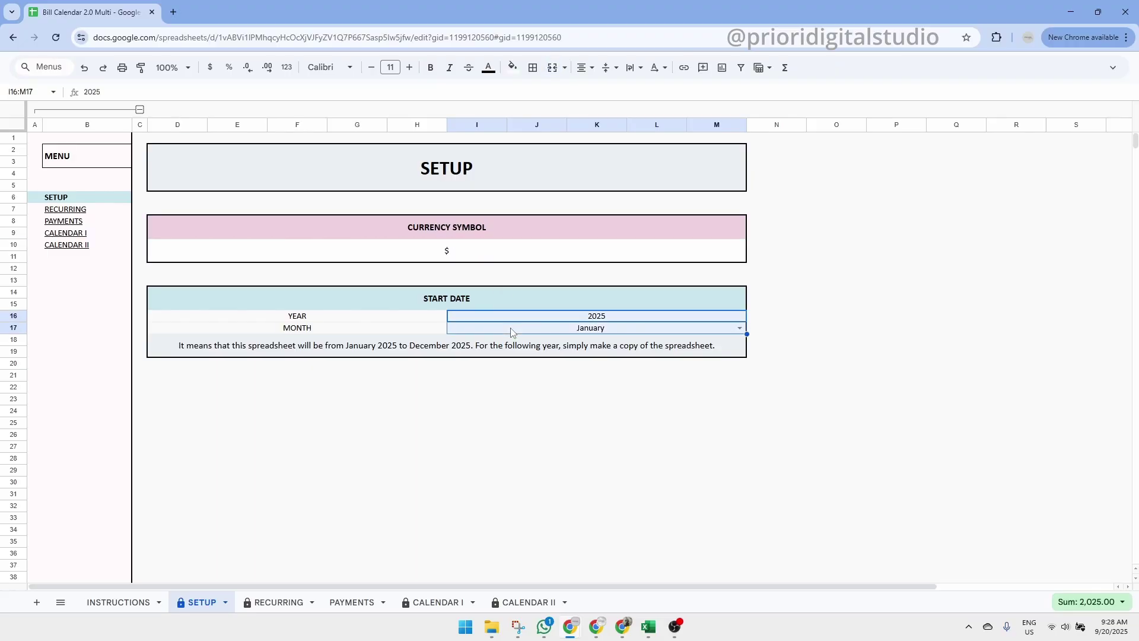
pyautogui.click(501, 256)
pyautogui.hotkey('ctrl', 'c')
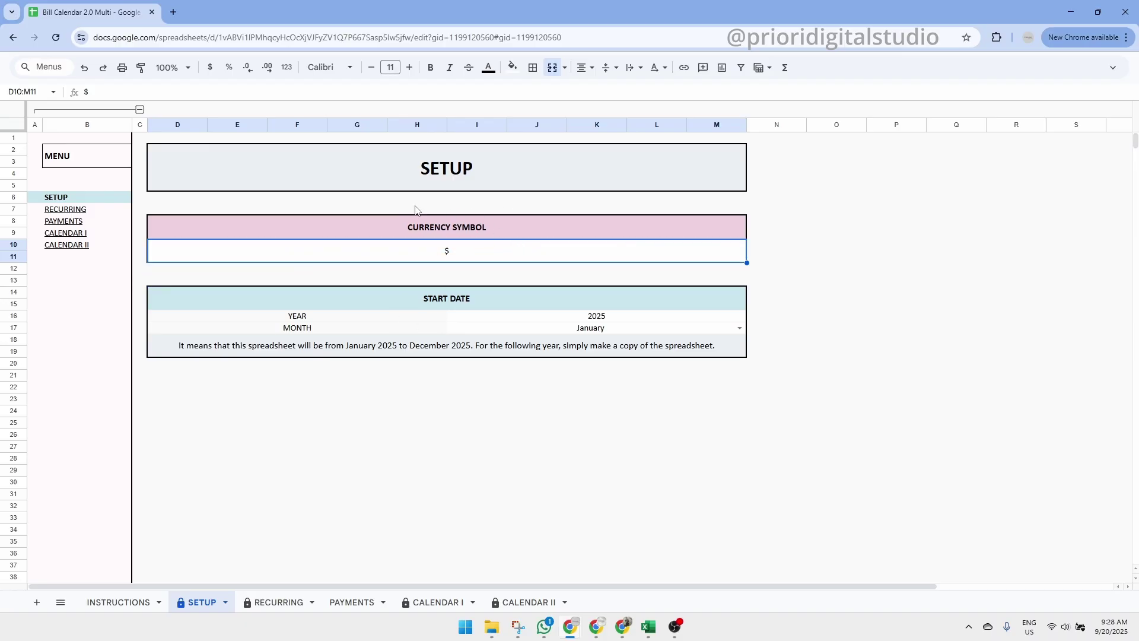
pyautogui.rightClick(494, 252)
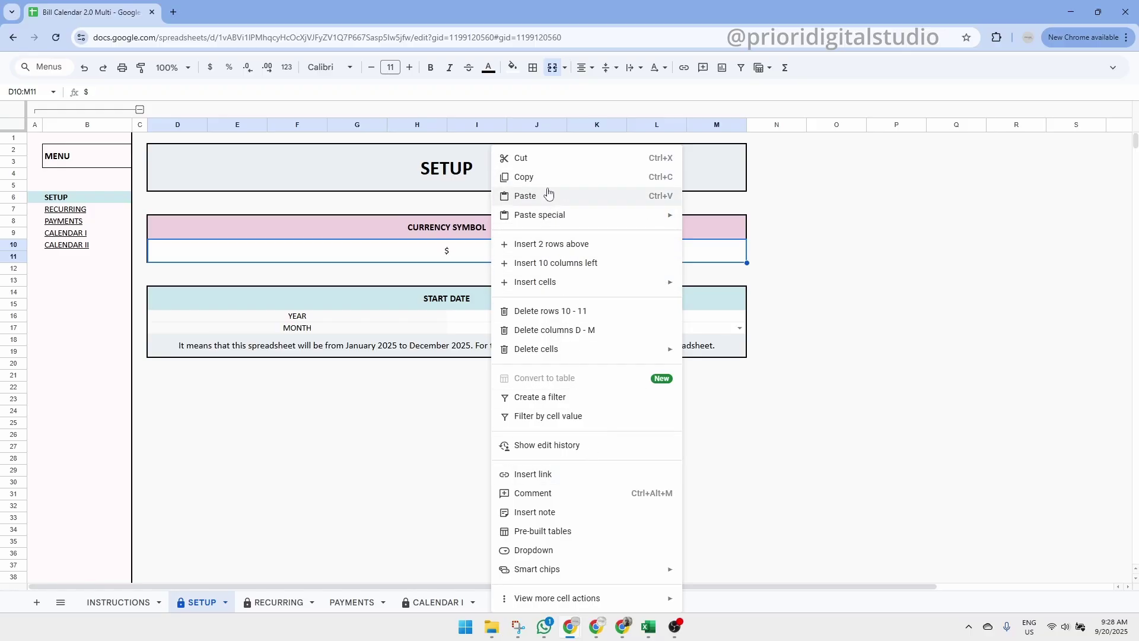
pyautogui.click(486, 179)
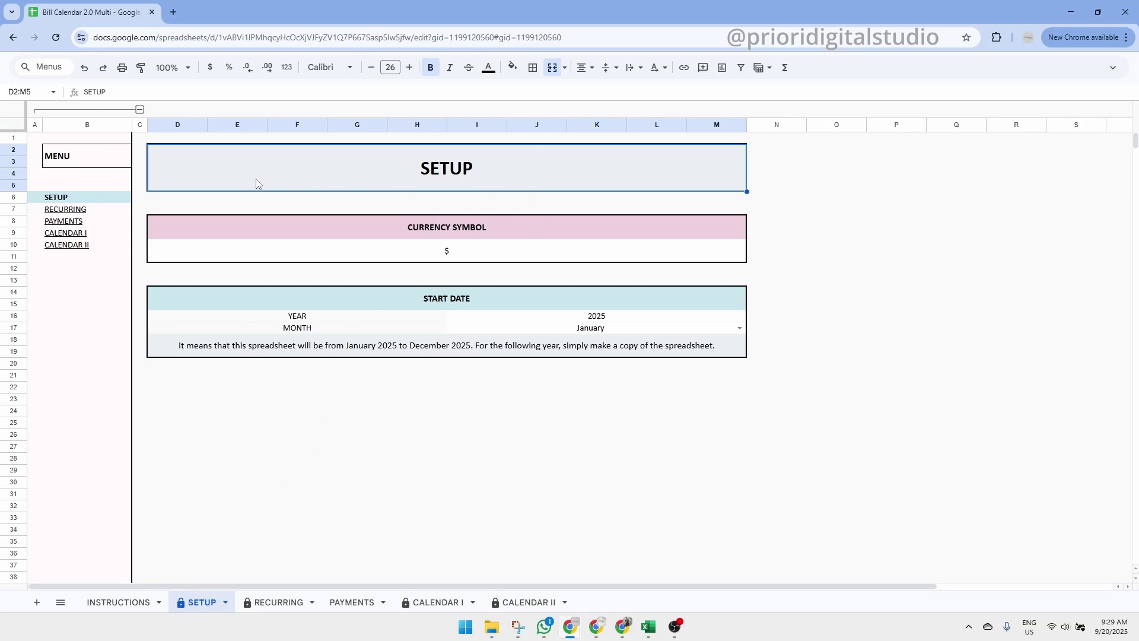
# Collapse and re-expand the menu columns, confirming the protected-range prompts
pyautogui.moveTo(87, 166); pyautogui.dragTo(87, 309)
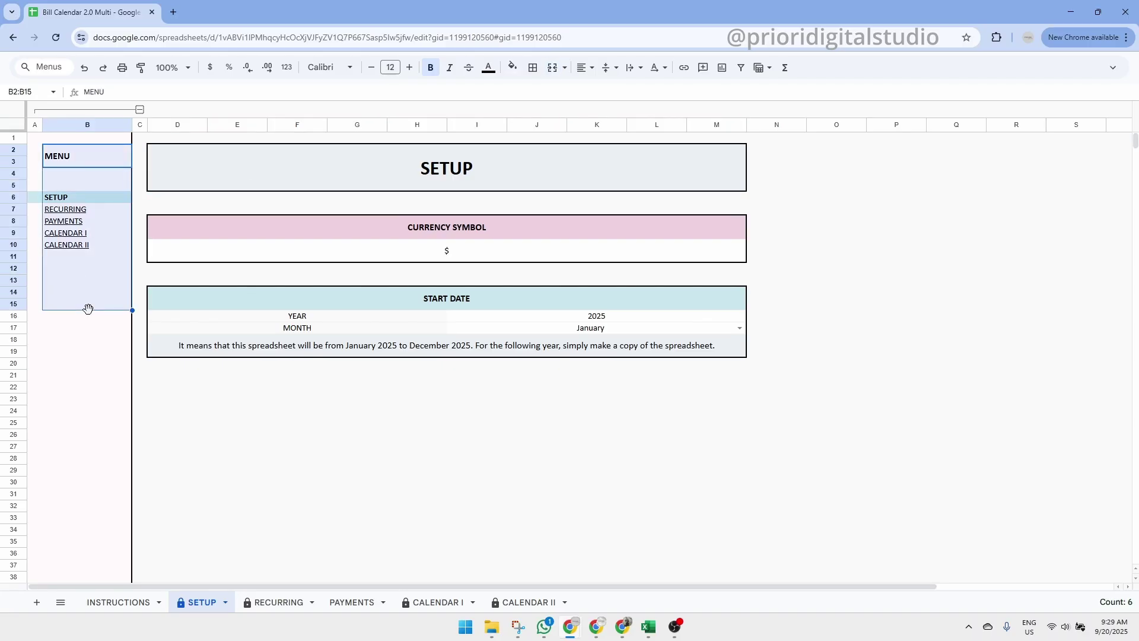
pyautogui.click(180, 174)
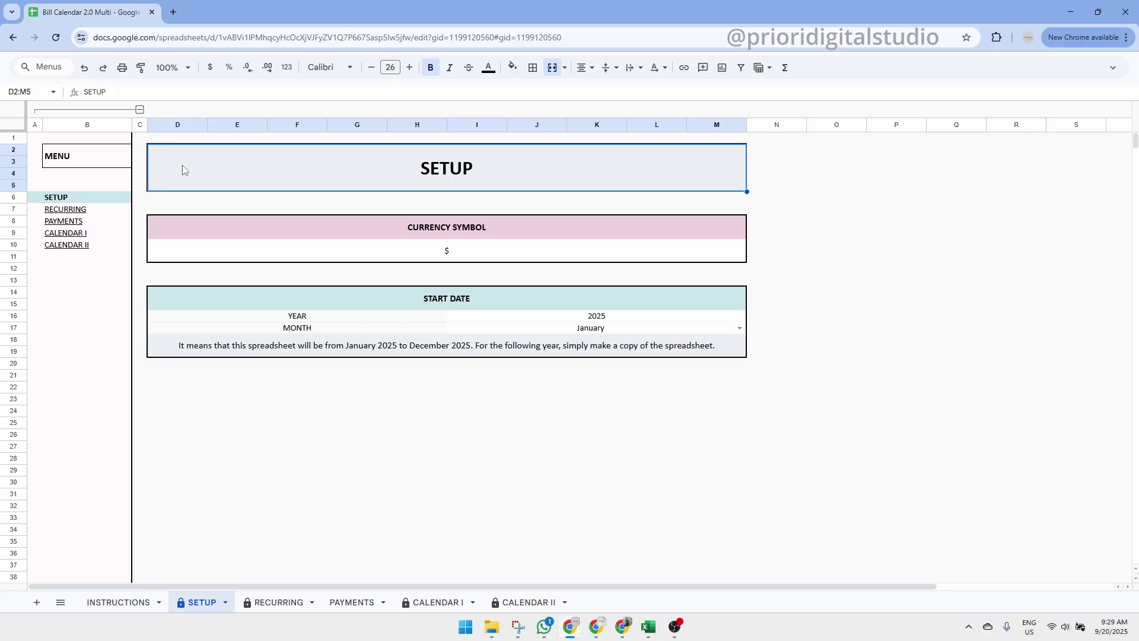
pyautogui.click(140, 110)
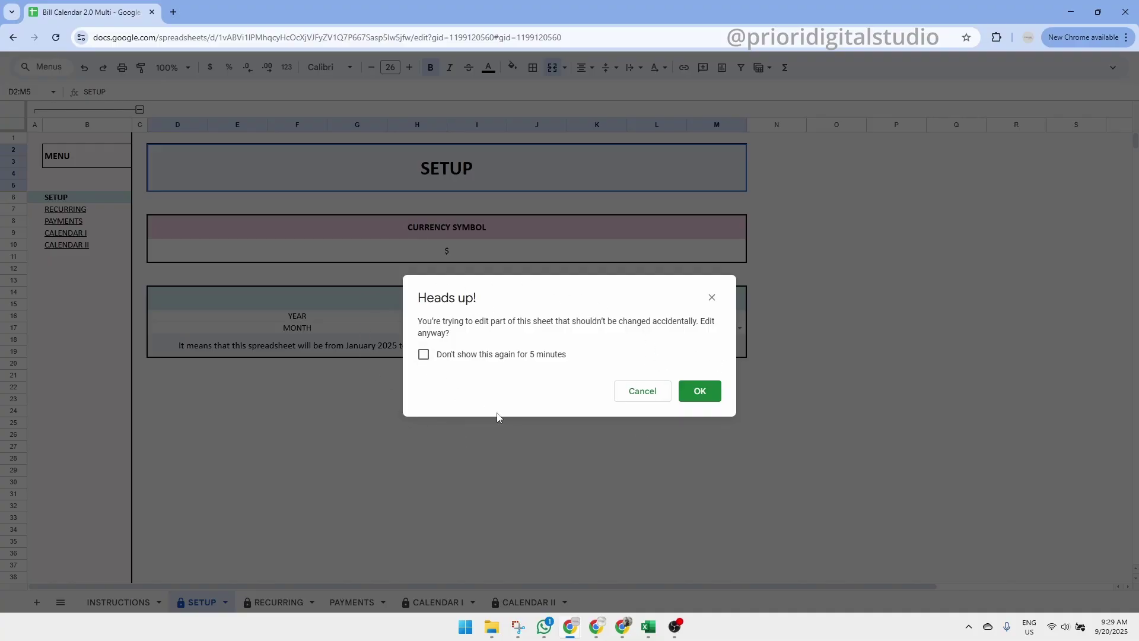
pyautogui.click(700, 392)
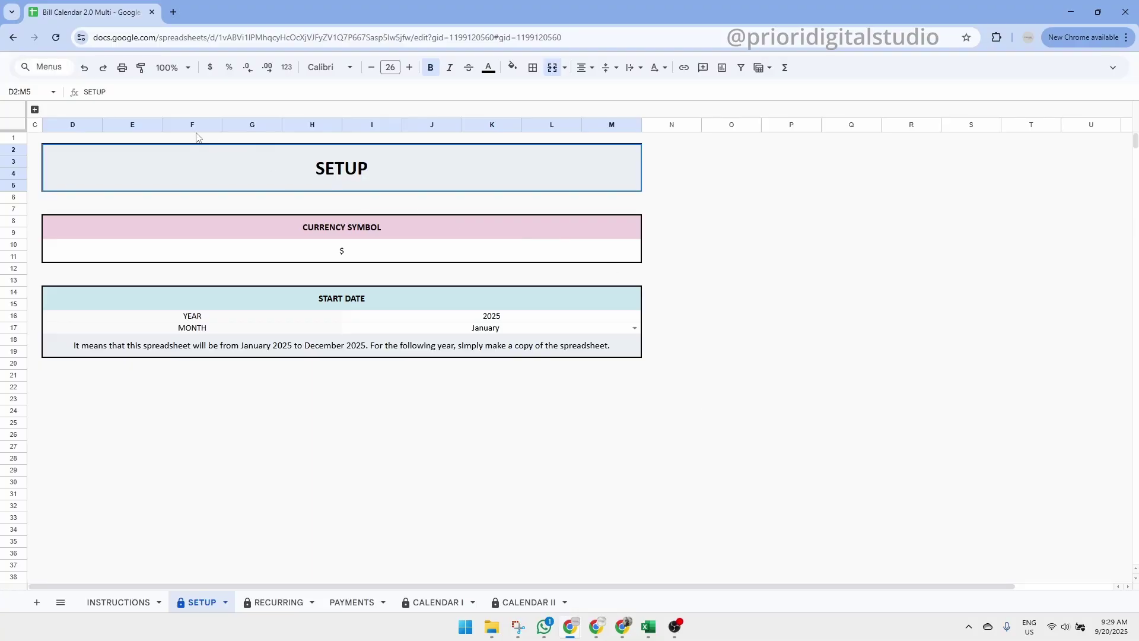
pyautogui.click(35, 110)
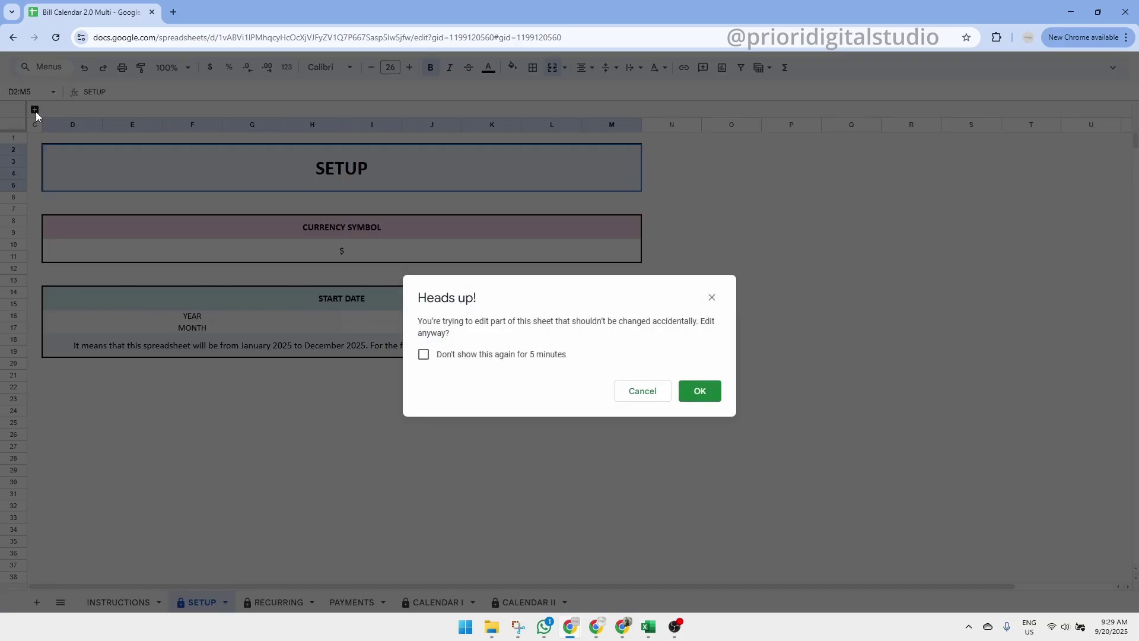
pyautogui.click(700, 391)
pyautogui.click(698, 401)
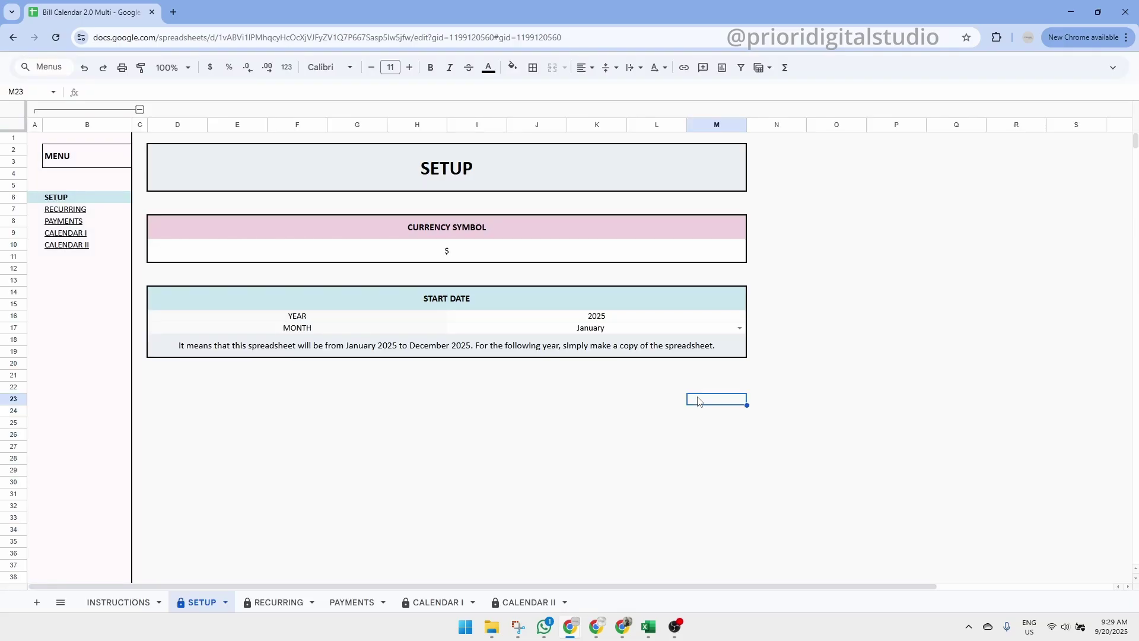
# Review the $ currency symbol cell without changing it
pyautogui.click(482, 185)
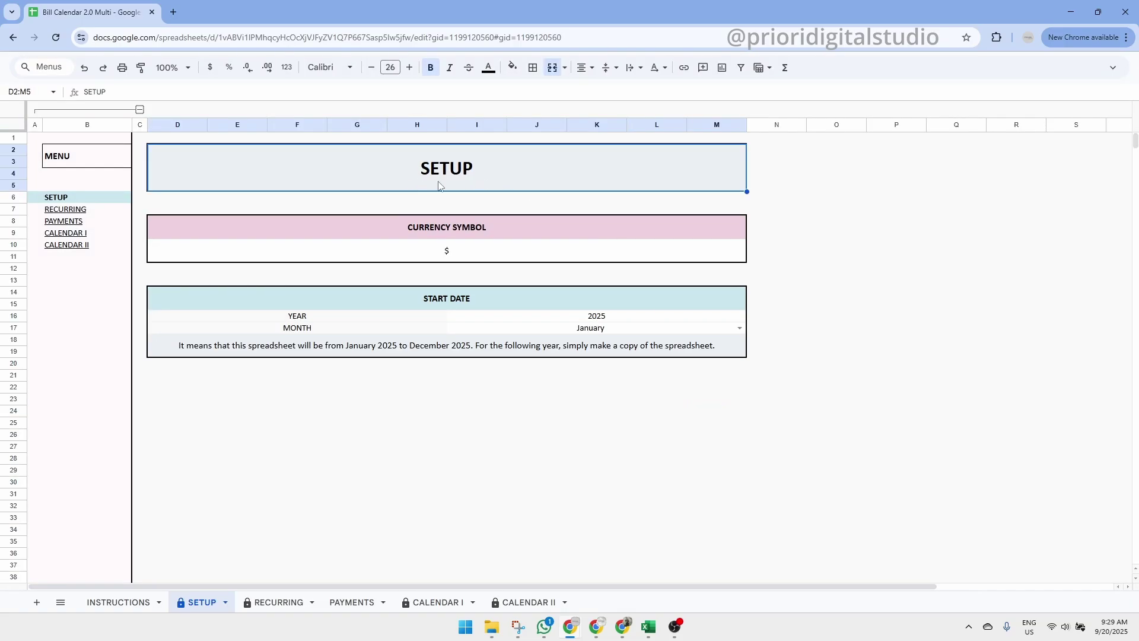
pyautogui.click(490, 232)
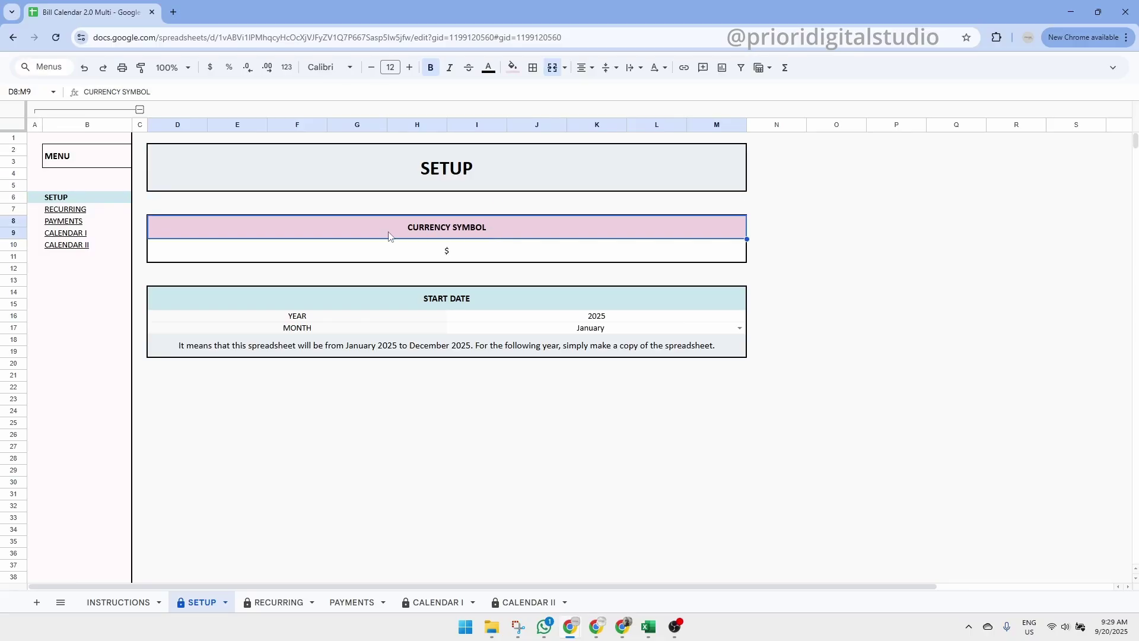
pyautogui.click(468, 249)
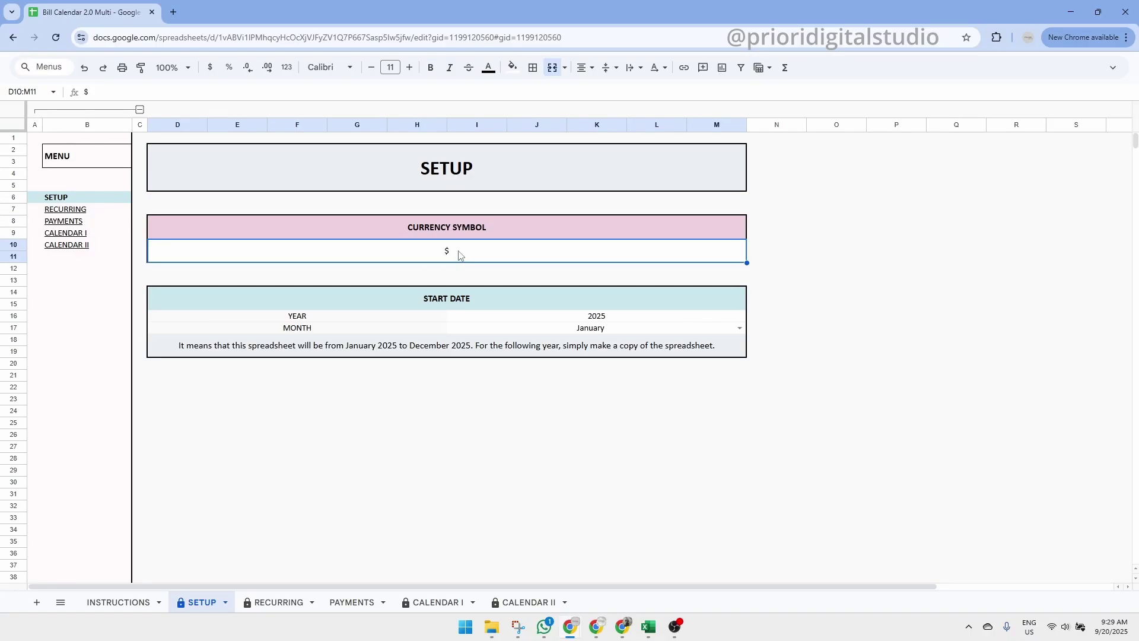
pyautogui.click(93, 92)
pyautogui.press('Escape')
# Check the 2025 start year and keep the start month at January
pyautogui.click(489, 296)
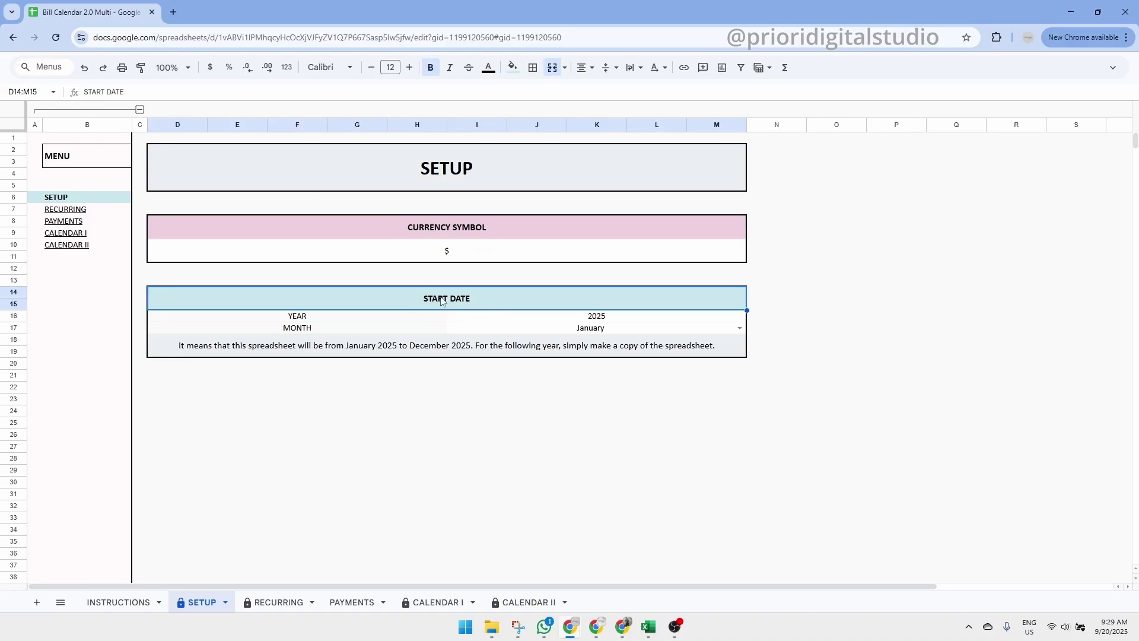
pyautogui.click(351, 317)
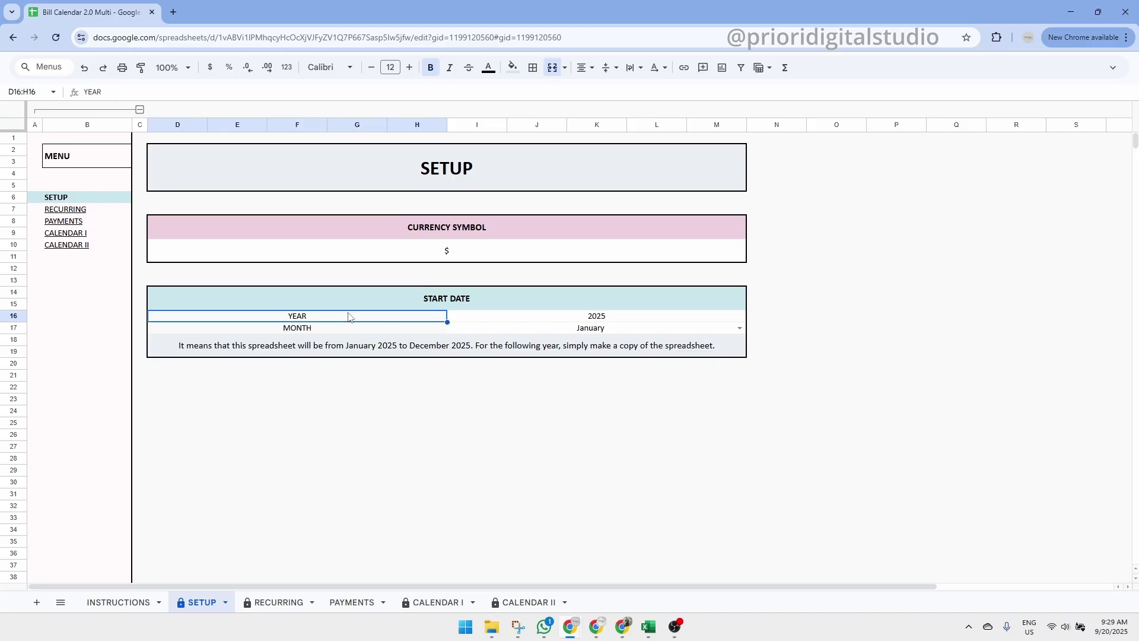
pyautogui.click(588, 324)
pyautogui.click(375, 331)
pyautogui.click(554, 332)
pyautogui.click(739, 329)
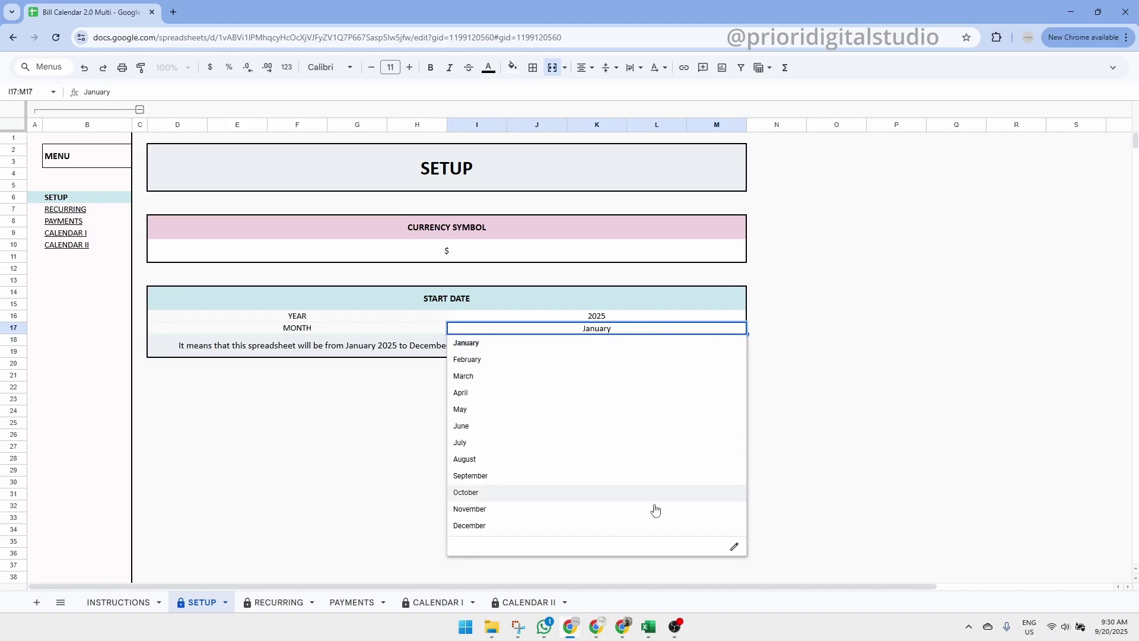
pyautogui.click(658, 306)
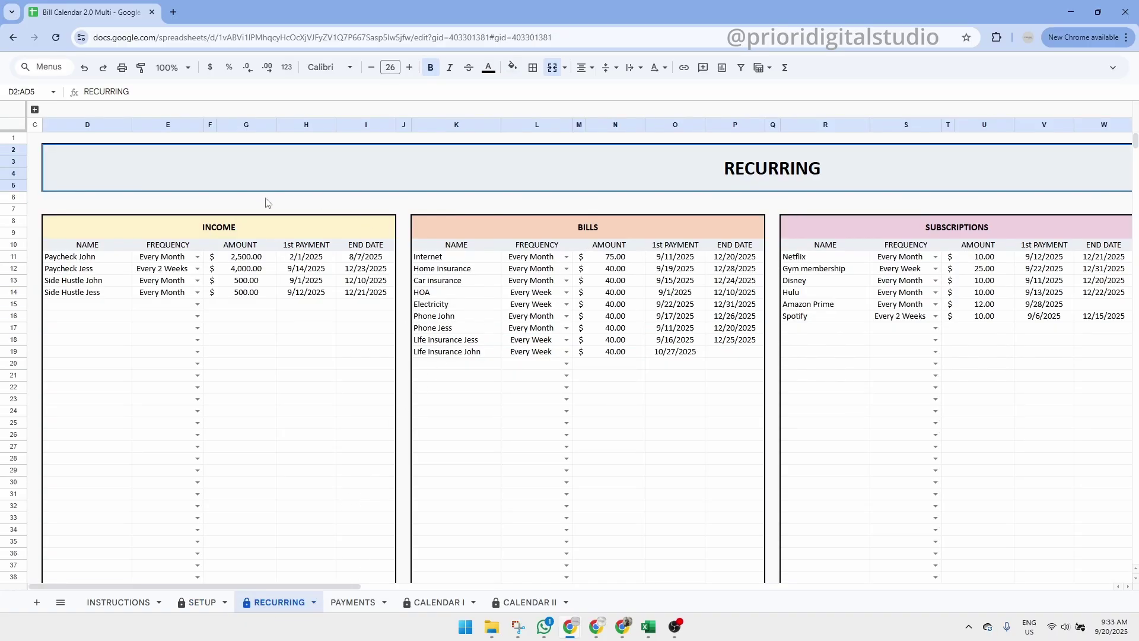
pyautogui.click(244, 227)
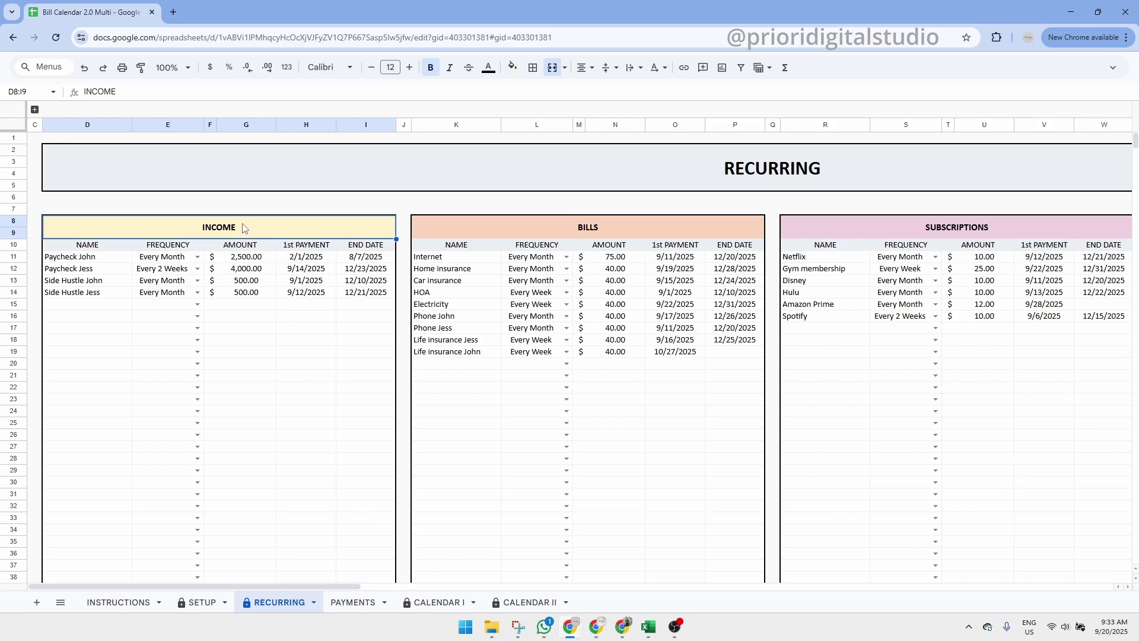
pyautogui.click(519, 233)
pyautogui.click(937, 222)
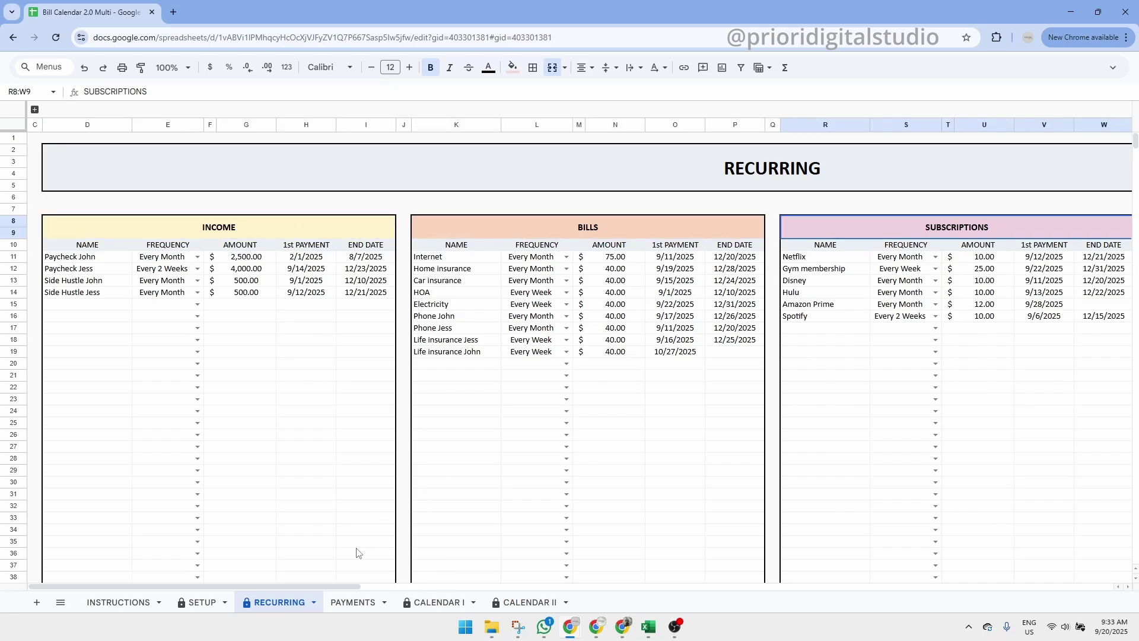
pyautogui.click(253, 235)
pyautogui.click(530, 231)
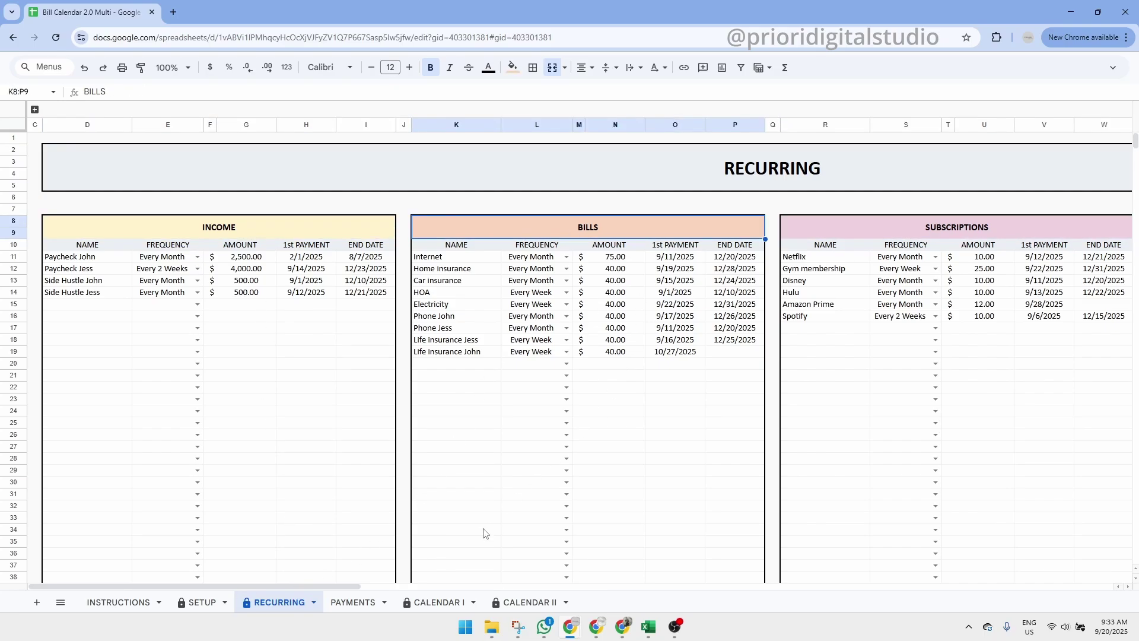
pyautogui.moveTo(344, 585); pyautogui.dragTo(292, 570)
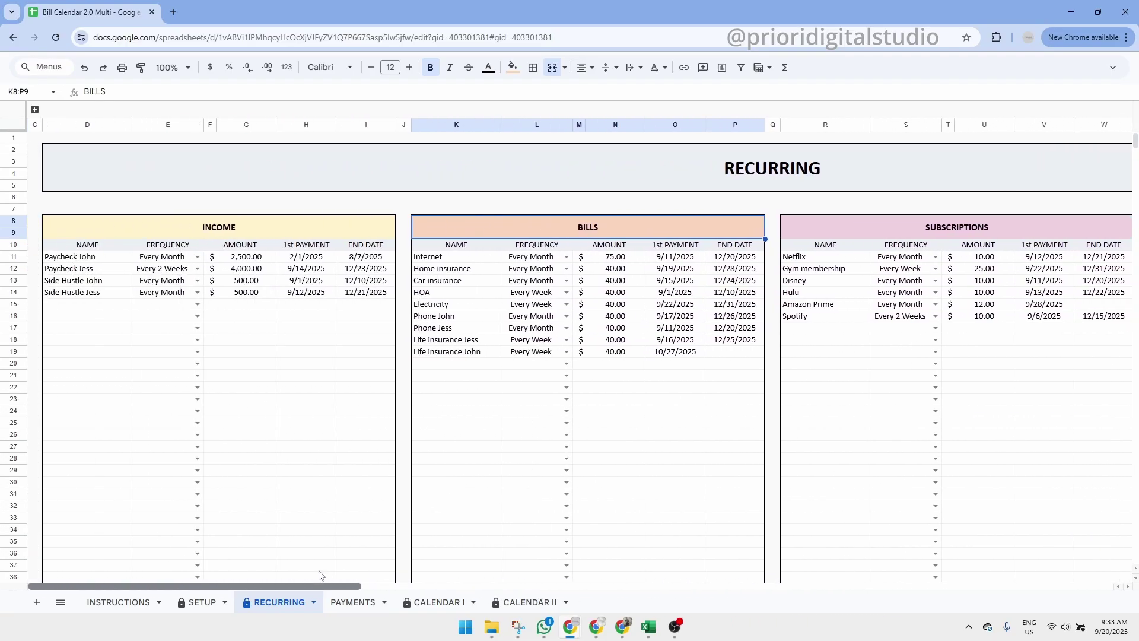
pyautogui.click(98, 251)
pyautogui.click(167, 251)
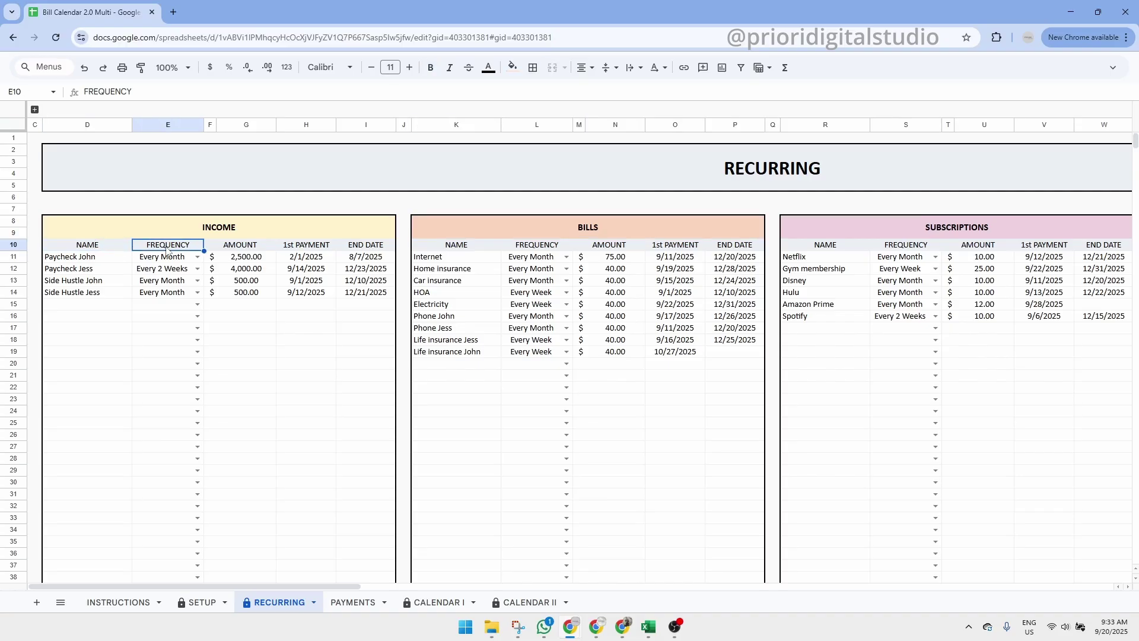
pyautogui.click(199, 257)
pyautogui.click(248, 251)
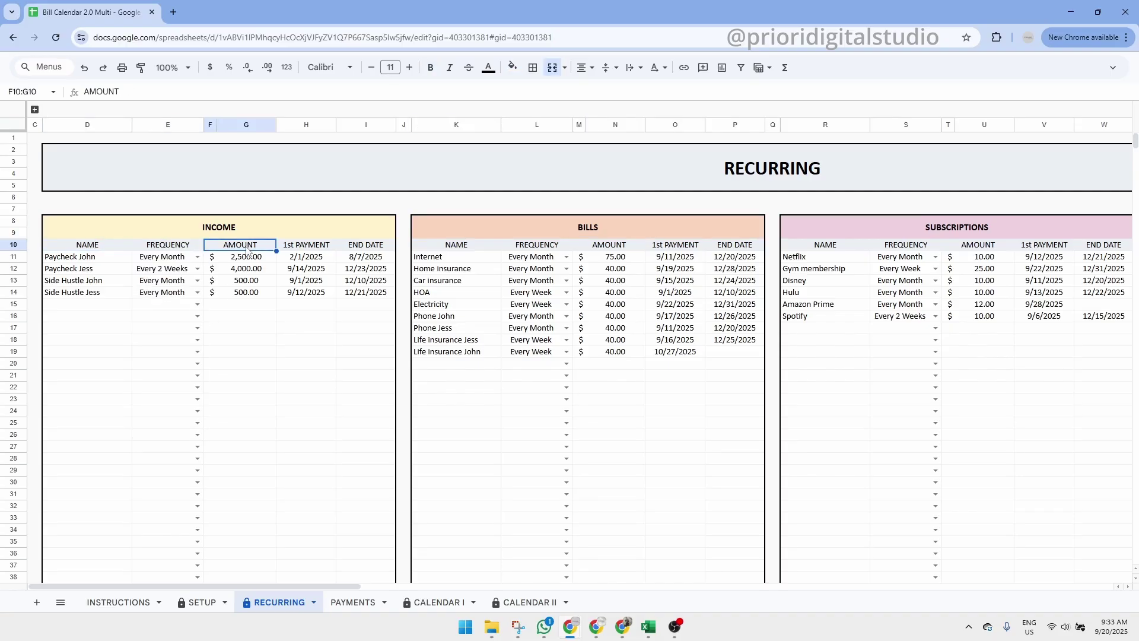
pyautogui.click(309, 250)
pyautogui.moveTo(314, 259); pyautogui.dragTo(318, 295)
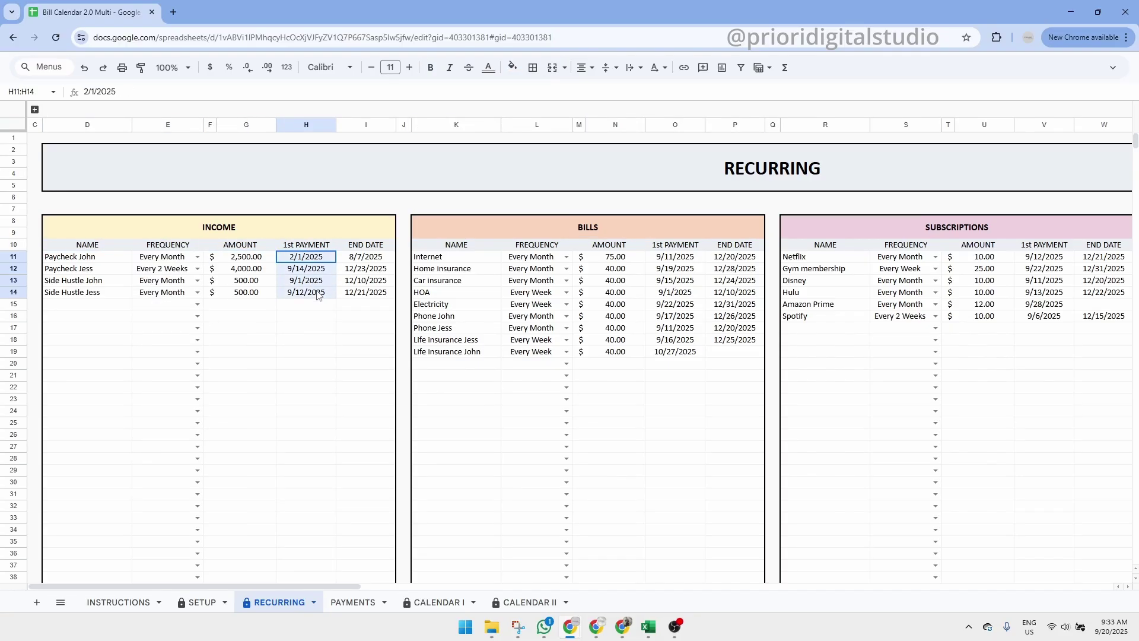
pyautogui.click(373, 248)
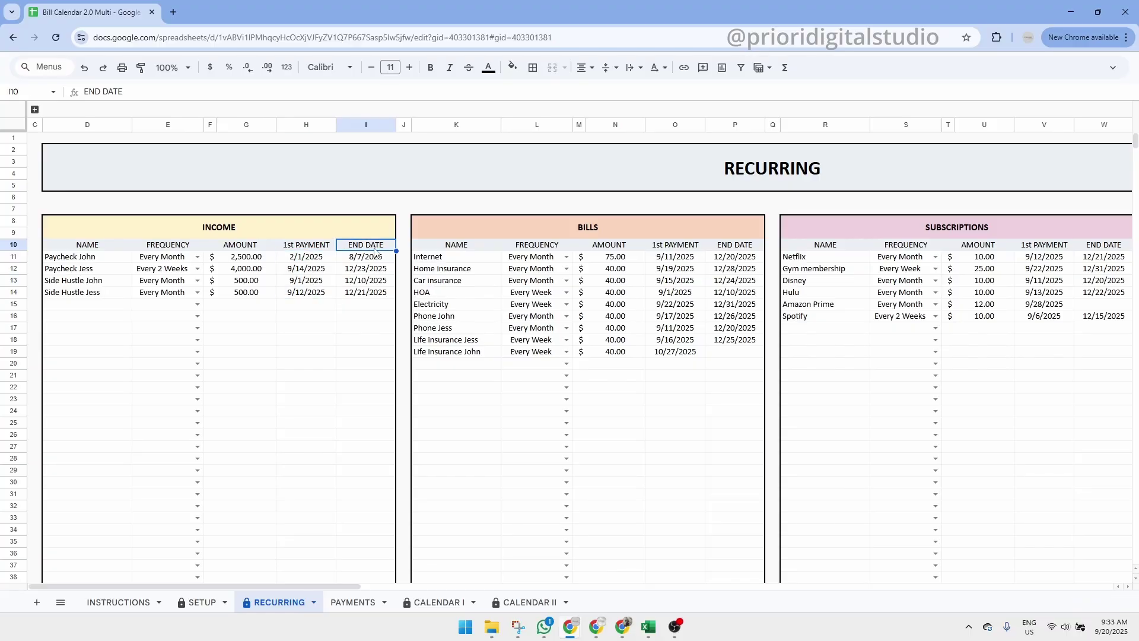
pyautogui.click(100, 305)
# Add a new paycheck entry to the empty Income row with frequency Every 2 Weeks
pyautogui.click(415, 166)
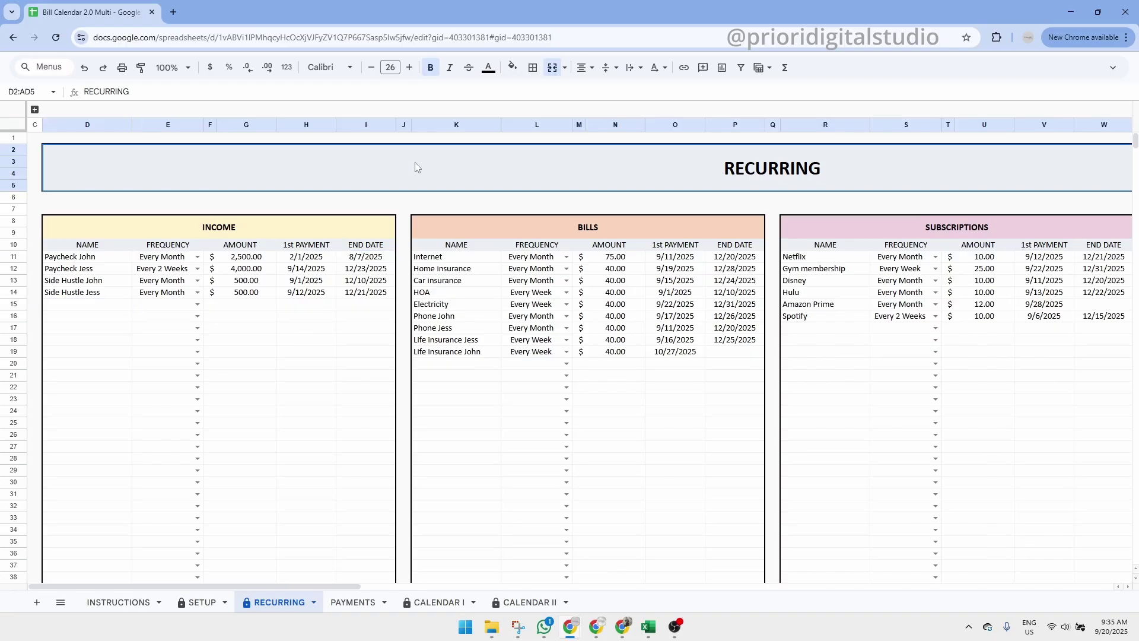
pyautogui.click(110, 311)
pyautogui.write('Paycheck')
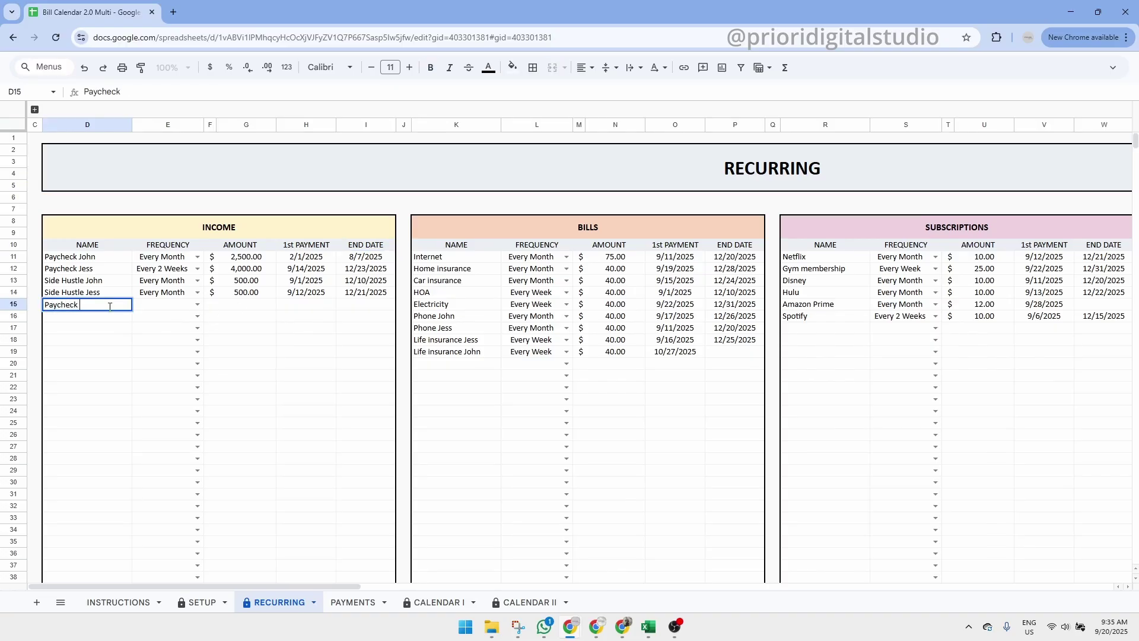
pyautogui.write(' Mary')
pyautogui.press('Tab')
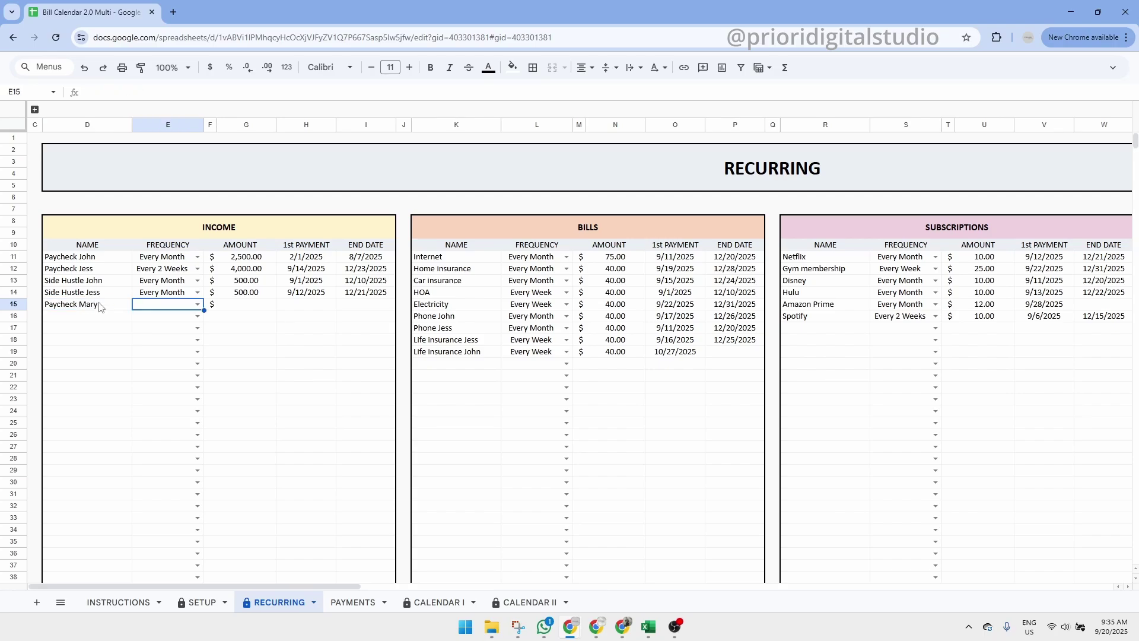
pyautogui.click(198, 305)
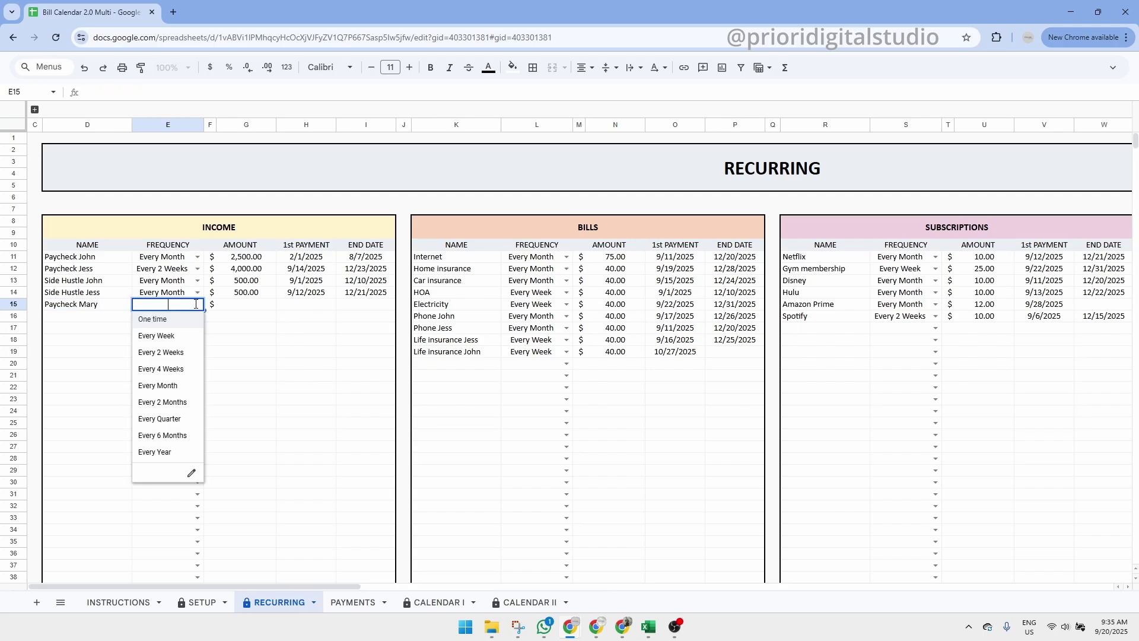
pyautogui.click(180, 356)
# Enter amount 1000 and first payment date 9/20/2025, leaving the end date empty
pyautogui.click(251, 308)
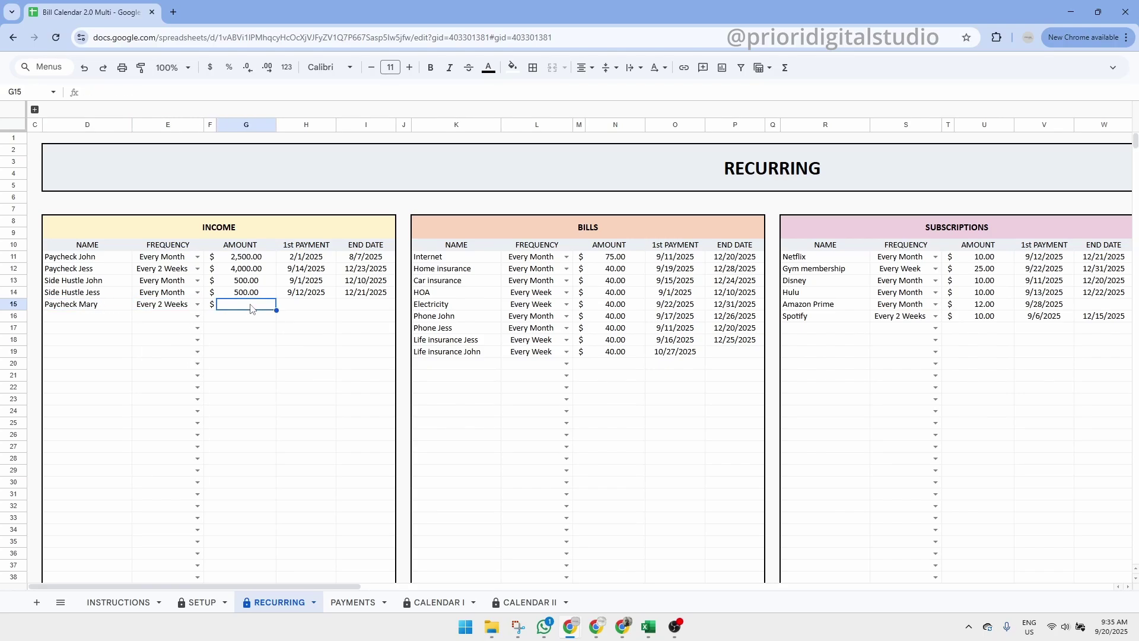
pyautogui.write('1000')
pyautogui.click(312, 308)
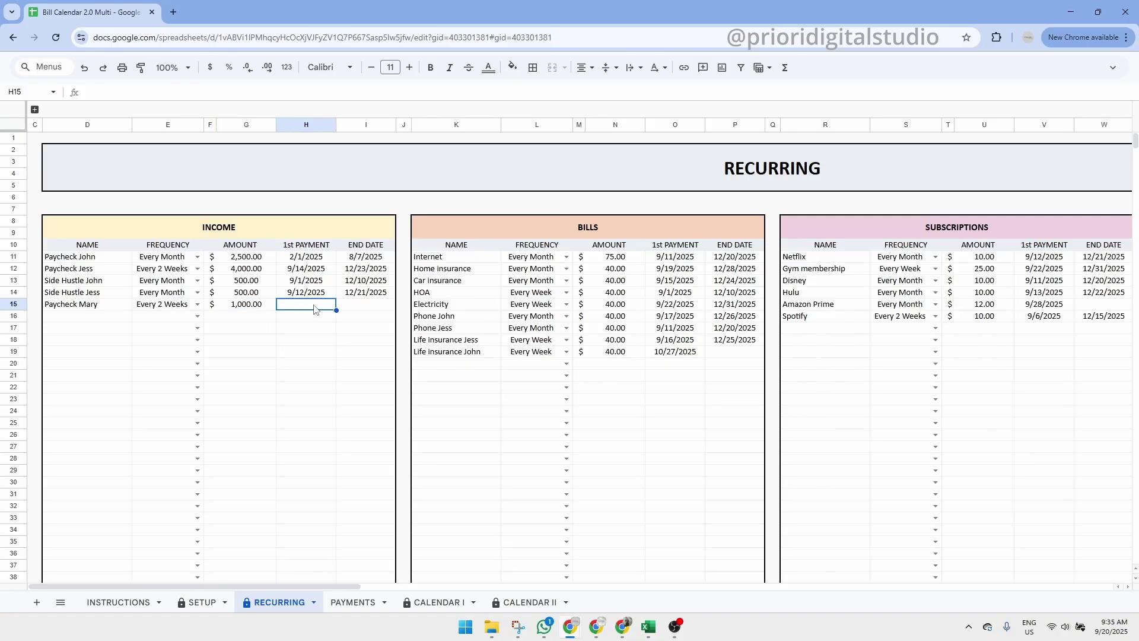
pyautogui.doubleClick(314, 307)
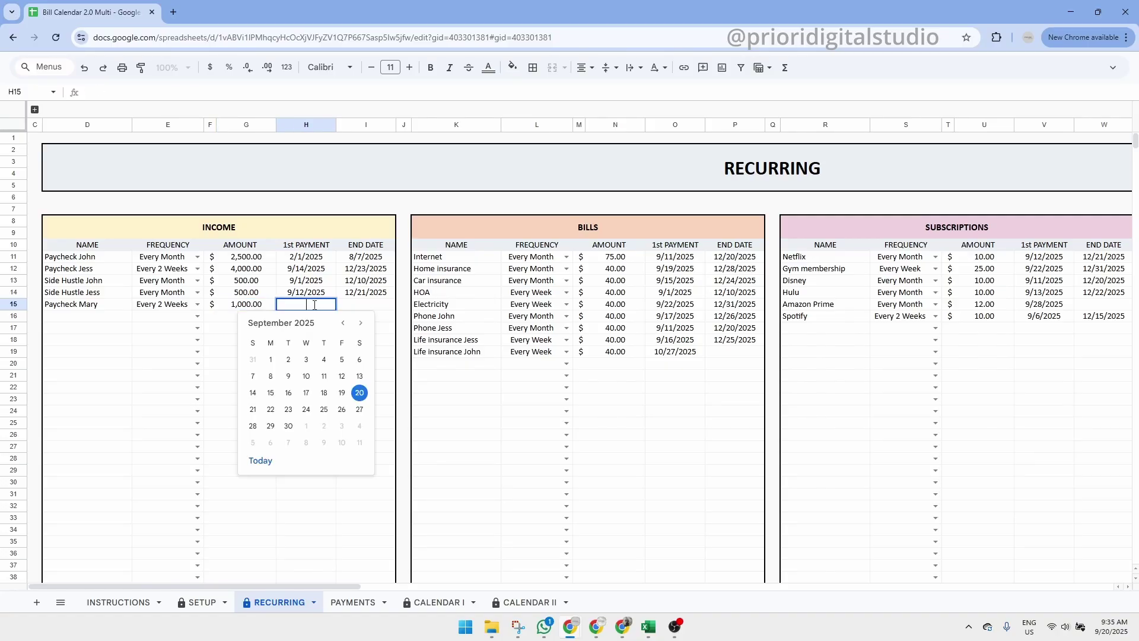
pyautogui.click(360, 393)
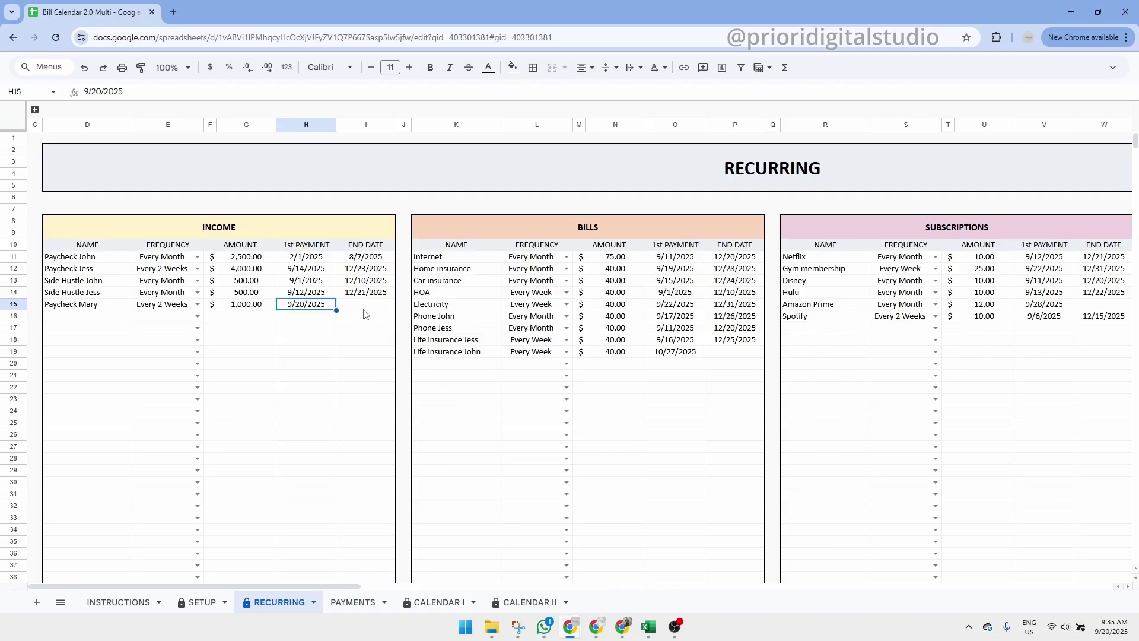
pyautogui.doubleClick(326, 305)
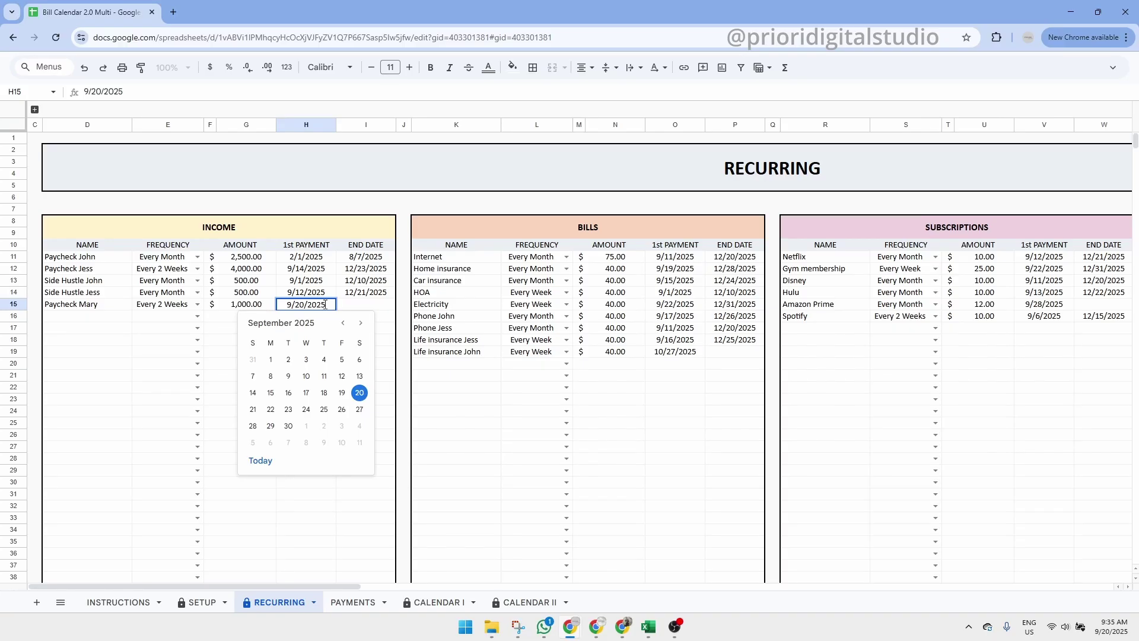
pyautogui.click(358, 309)
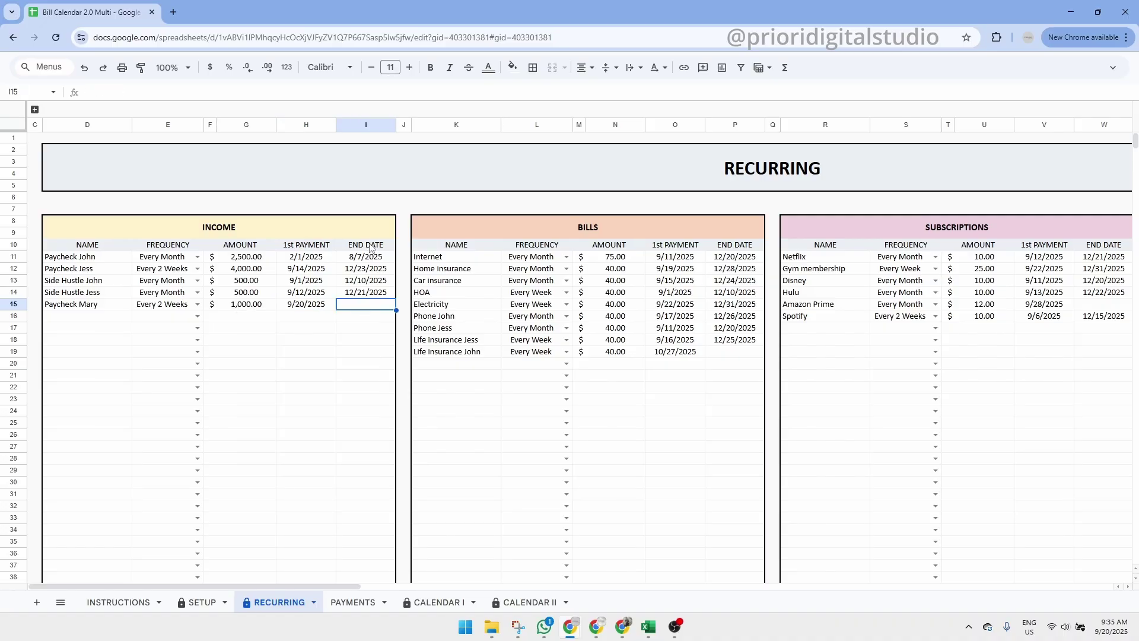
pyautogui.click(370, 248)
pyautogui.click(376, 310)
pyautogui.click(369, 270)
pyautogui.click(369, 307)
pyautogui.click(834, 168)
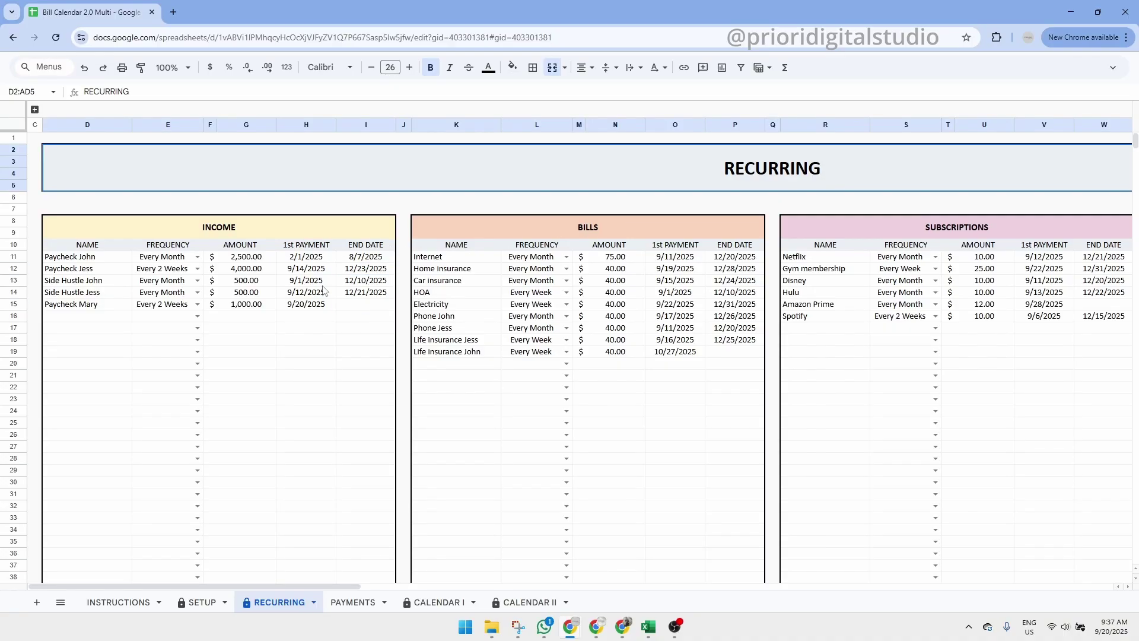
pyautogui.click(312, 307)
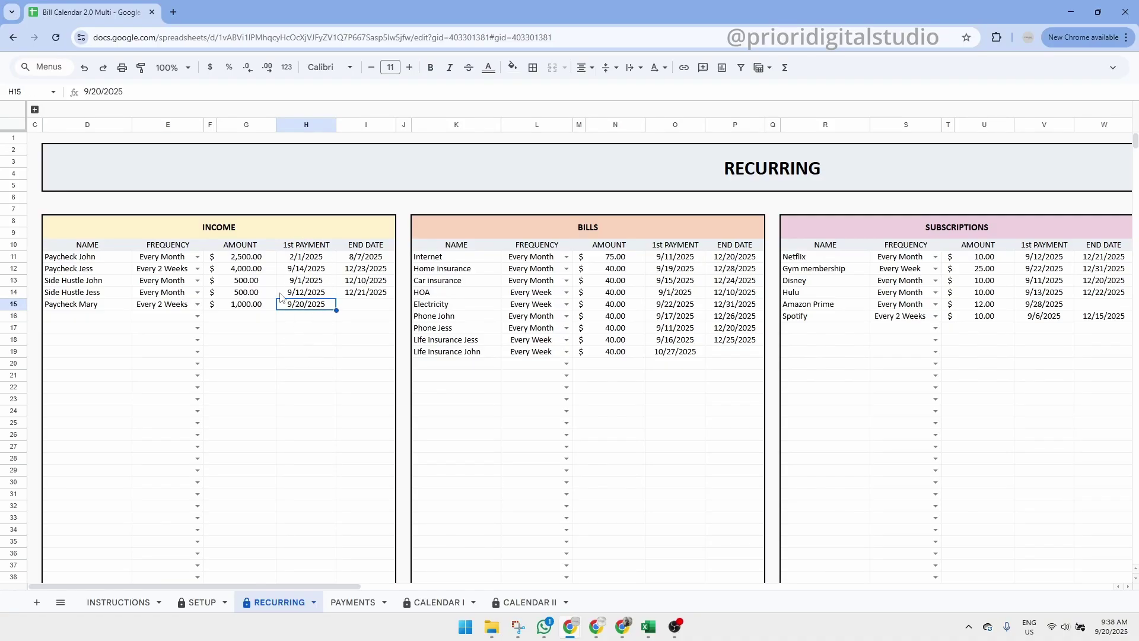
pyautogui.moveTo(314, 244); pyautogui.dragTo(313, 318)
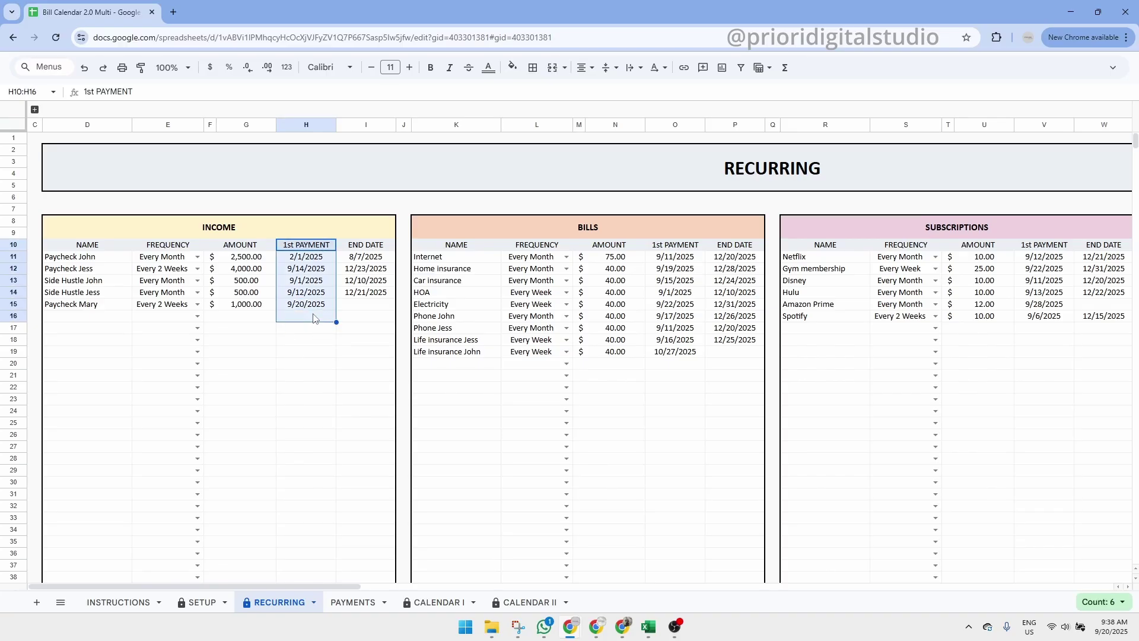
pyautogui.click(207, 611)
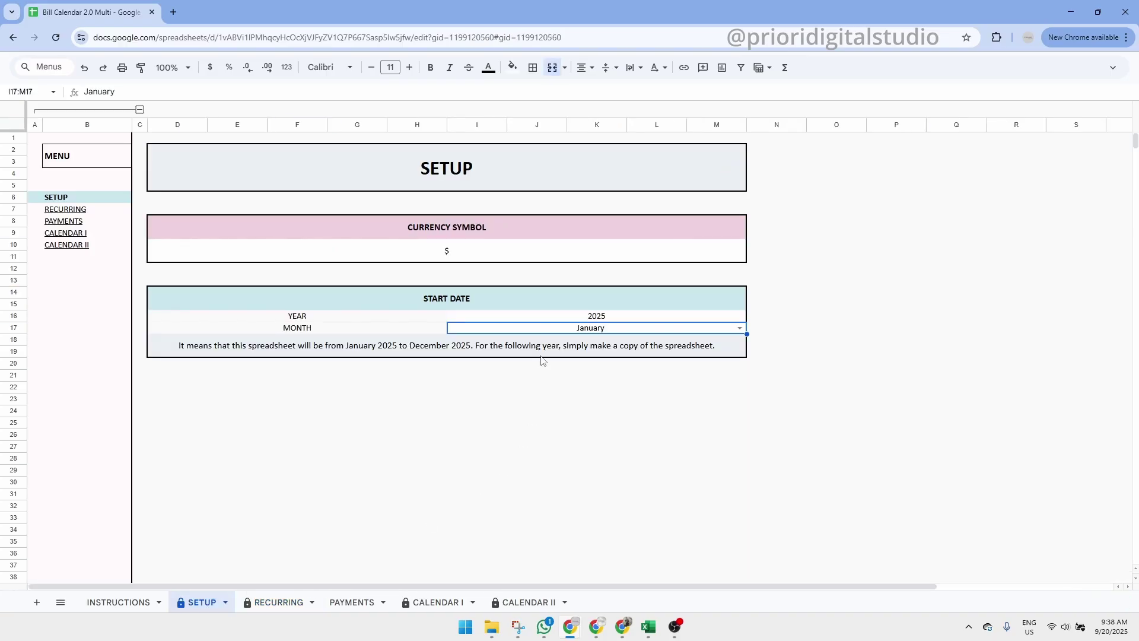
pyautogui.click(503, 306)
pyautogui.click(622, 319)
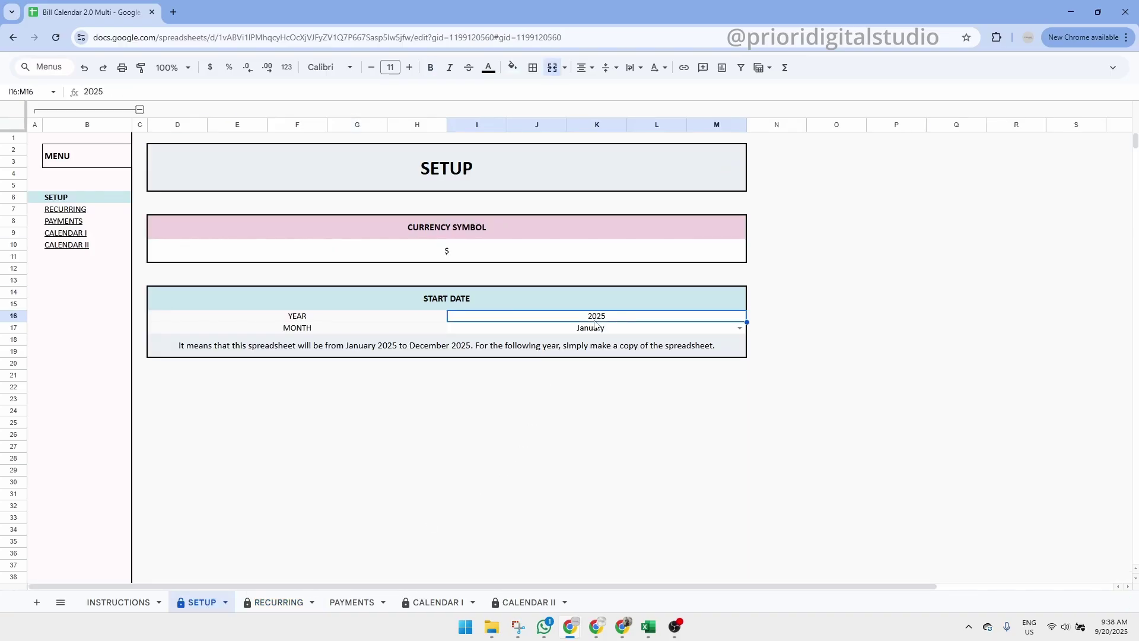
pyautogui.click(605, 331)
pyautogui.click(610, 319)
pyautogui.click(612, 330)
pyautogui.click(341, 354)
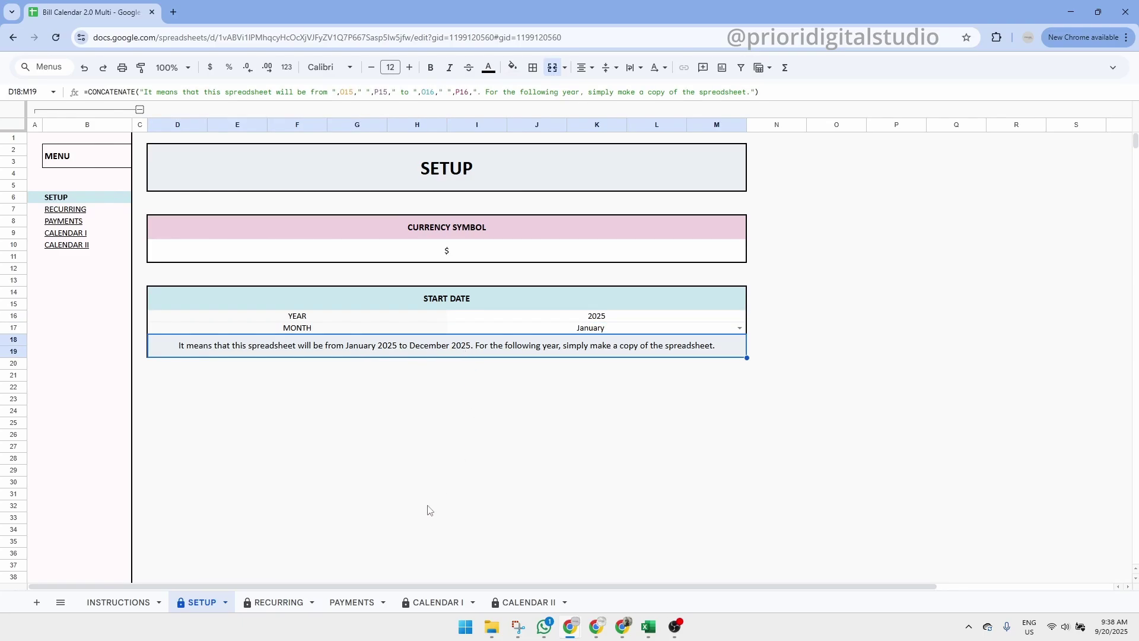
pyautogui.click(270, 604)
pyautogui.click(306, 309)
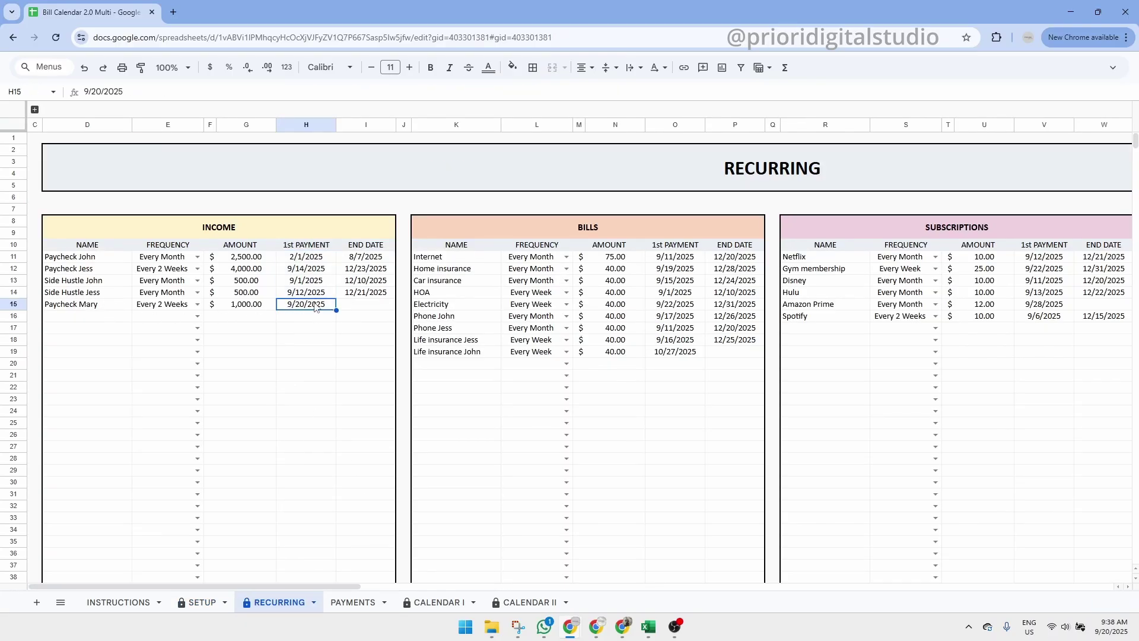
pyautogui.click(197, 92)
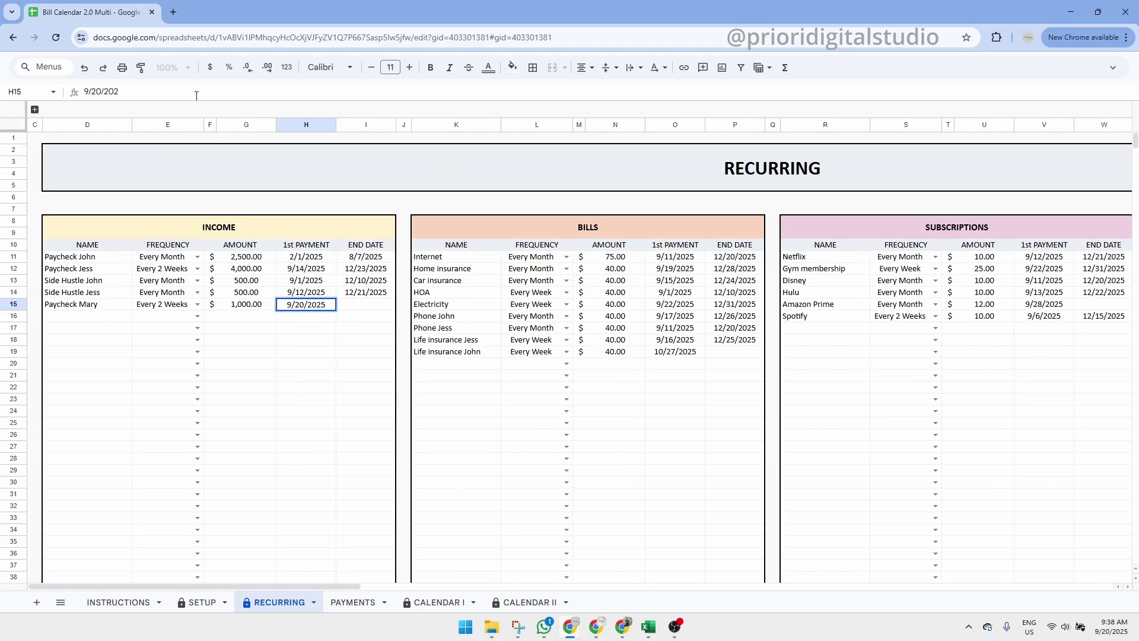
pyautogui.write('4')
pyautogui.press('Return')
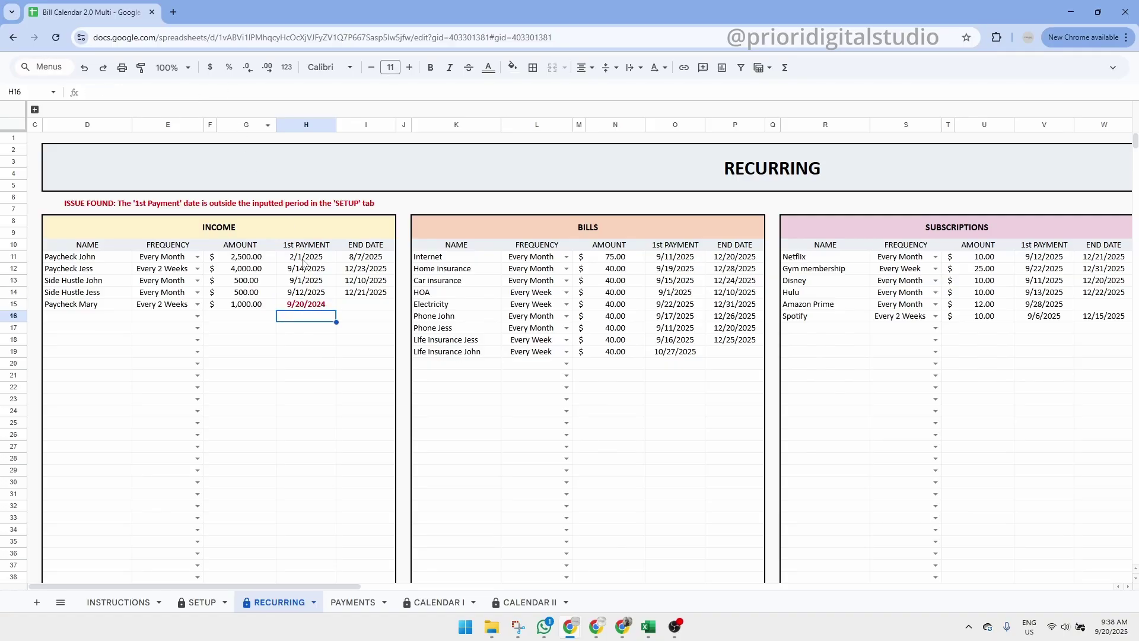
pyautogui.click(320, 305)
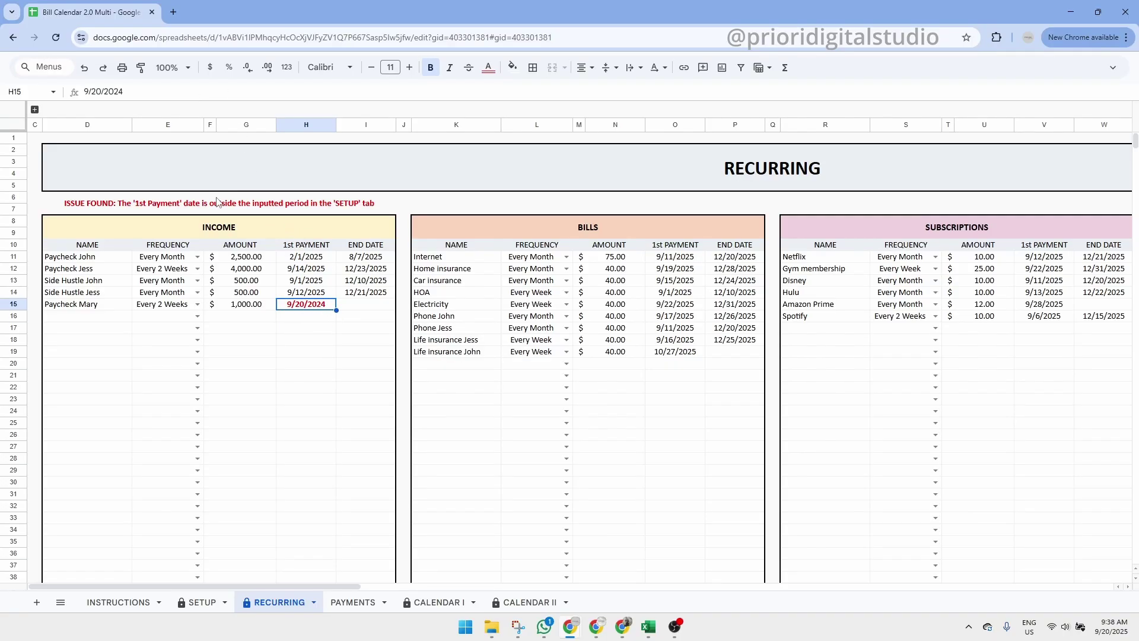
pyautogui.click(216, 201)
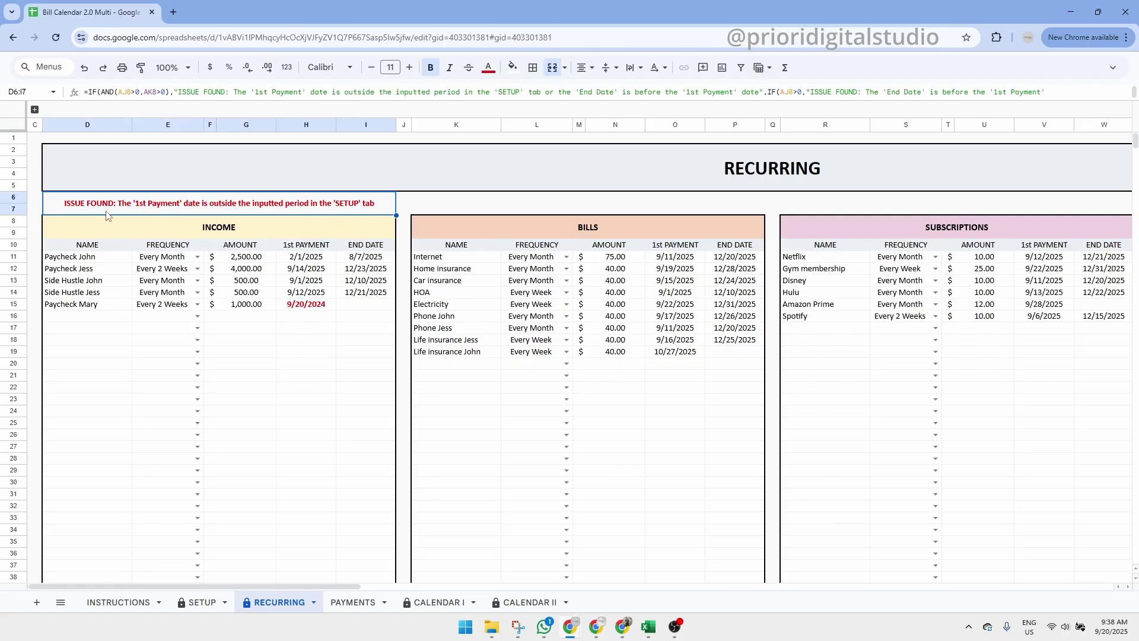
pyautogui.click(319, 306)
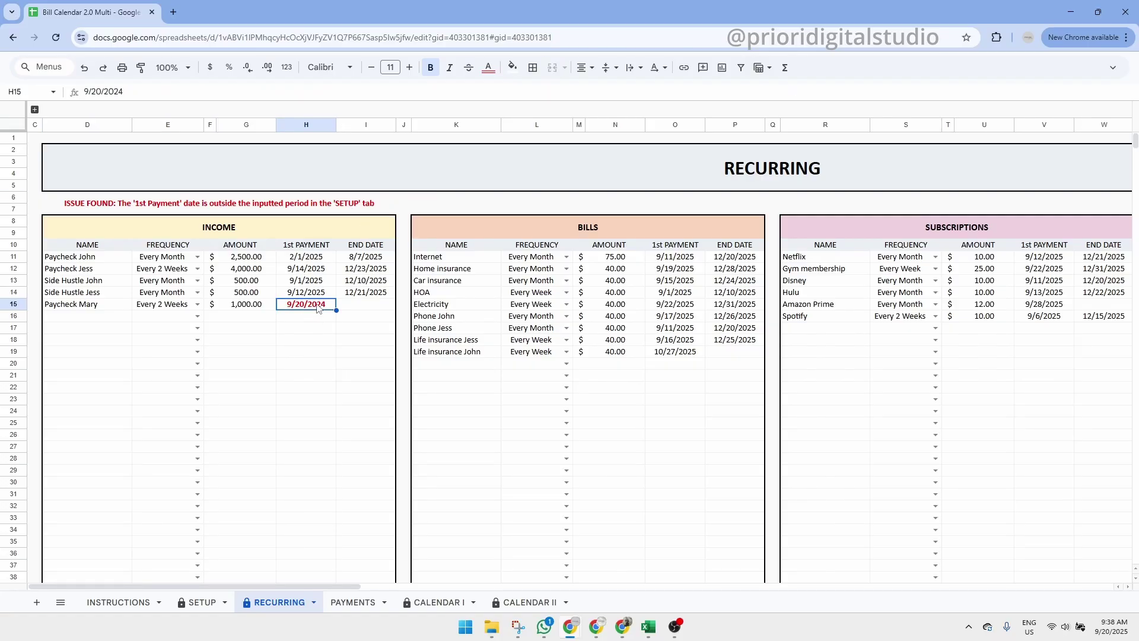
pyautogui.click(140, 91)
pyautogui.write('5')
pyautogui.press('Return')
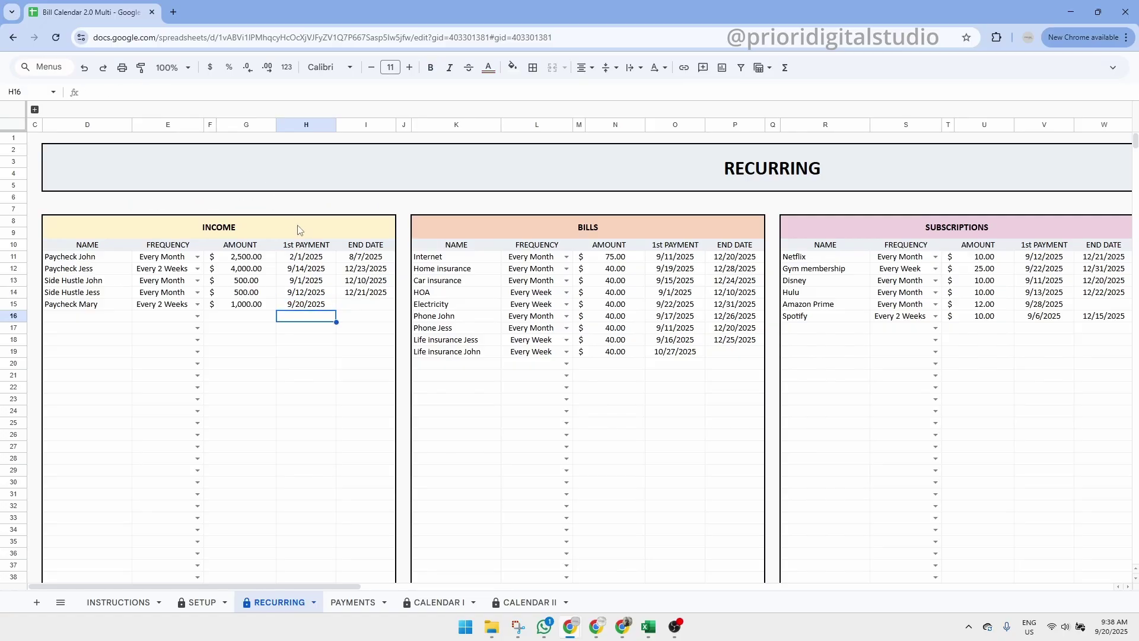
pyautogui.click(368, 308)
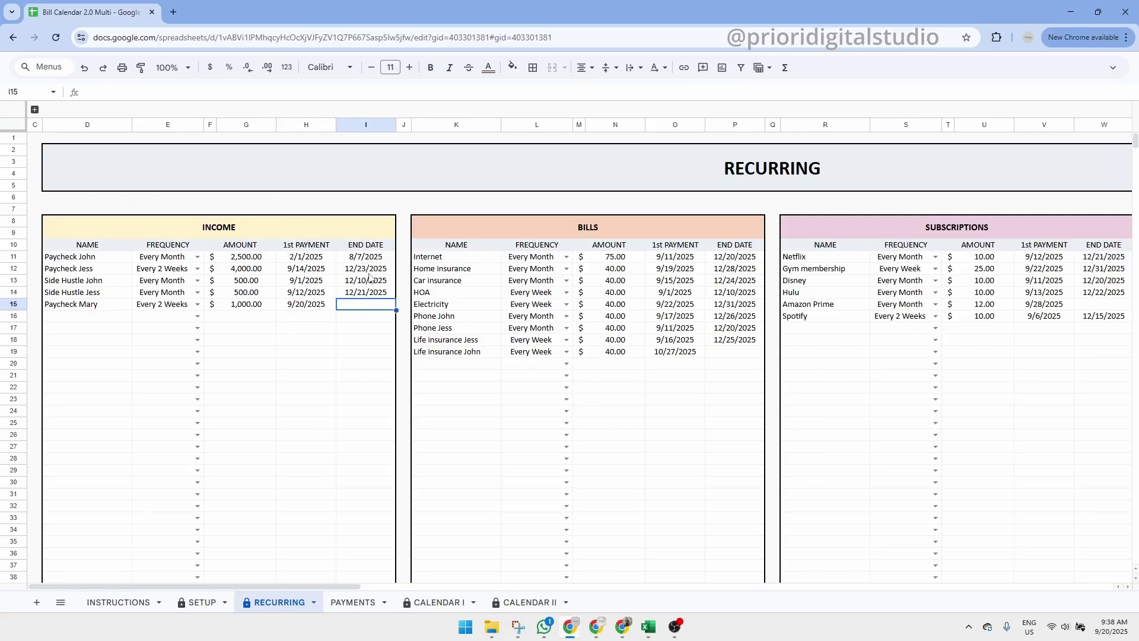
pyautogui.doubleClick(367, 307)
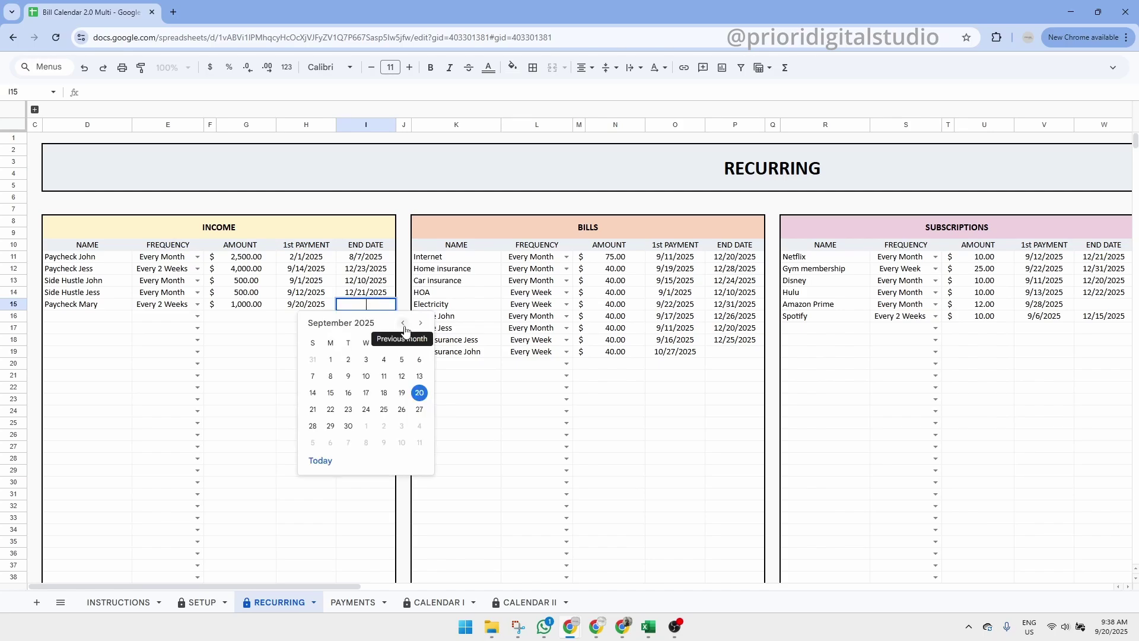
pyautogui.click(366, 393)
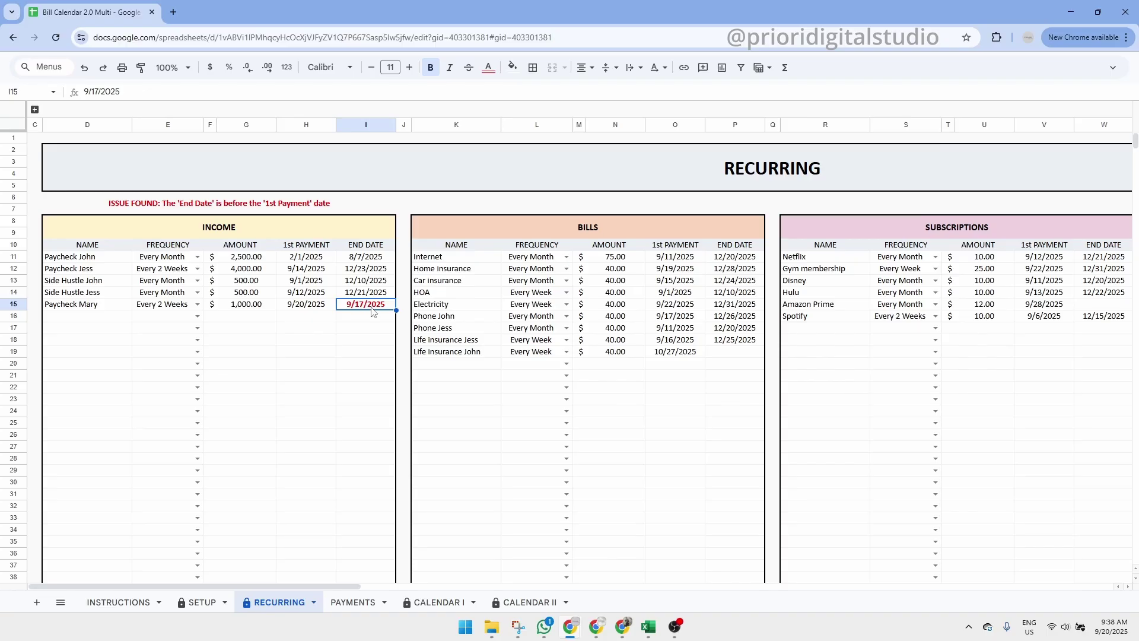
pyautogui.click(308, 307)
pyautogui.click(139, 210)
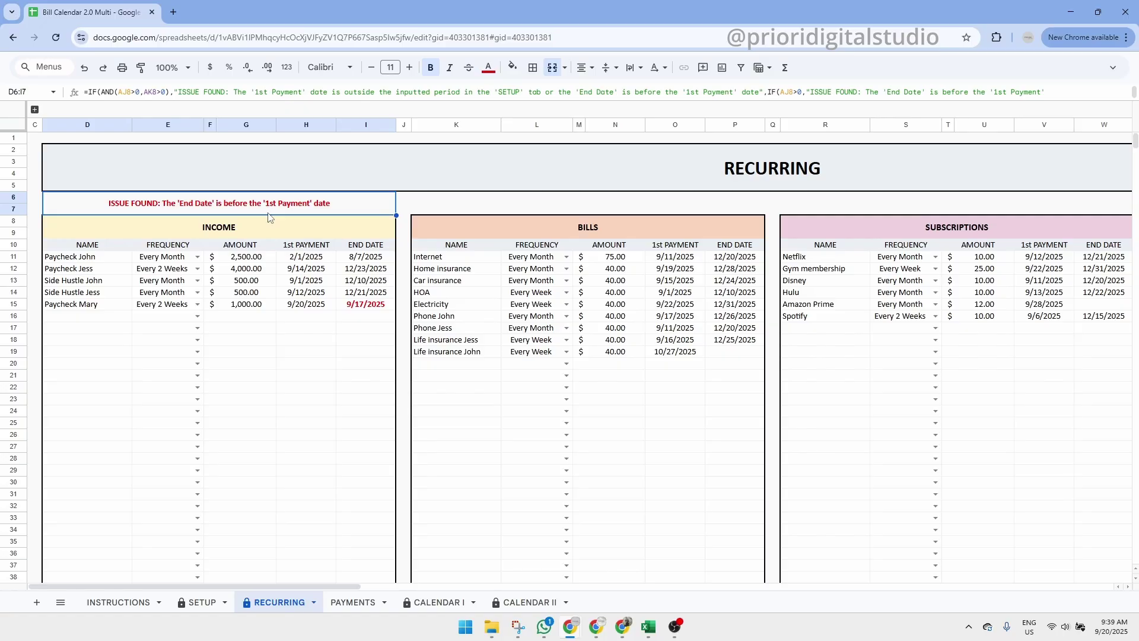
pyautogui.click(366, 306)
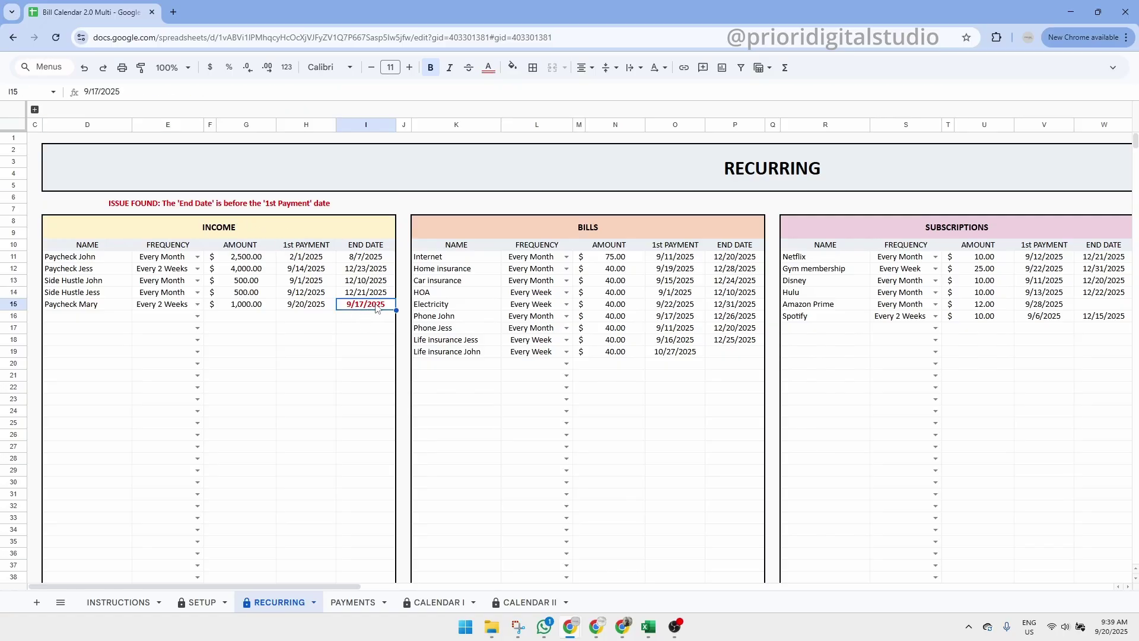
pyautogui.click(271, 213)
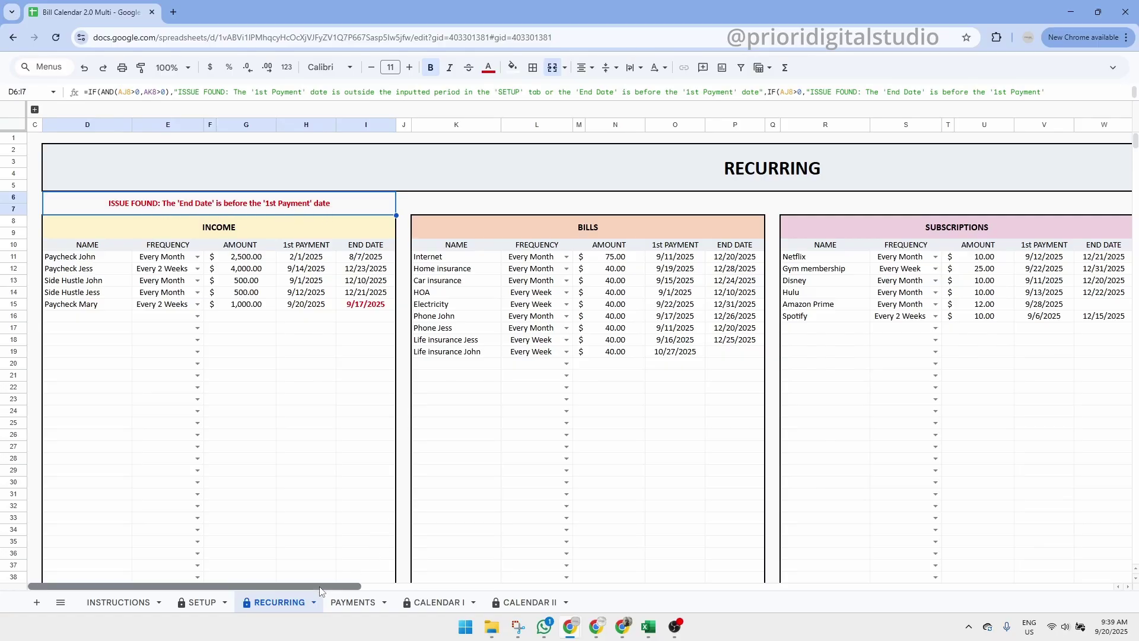
pyautogui.moveTo(320, 589)
pyautogui.mouseDown()
pyautogui.moveTo(527, 598)
pyautogui.moveTo(332, 598)
pyautogui.mouseUp()
# Open the PAYMENTS sheet and highlight the original and new date, amount and note columns
pyautogui.click(353, 603)
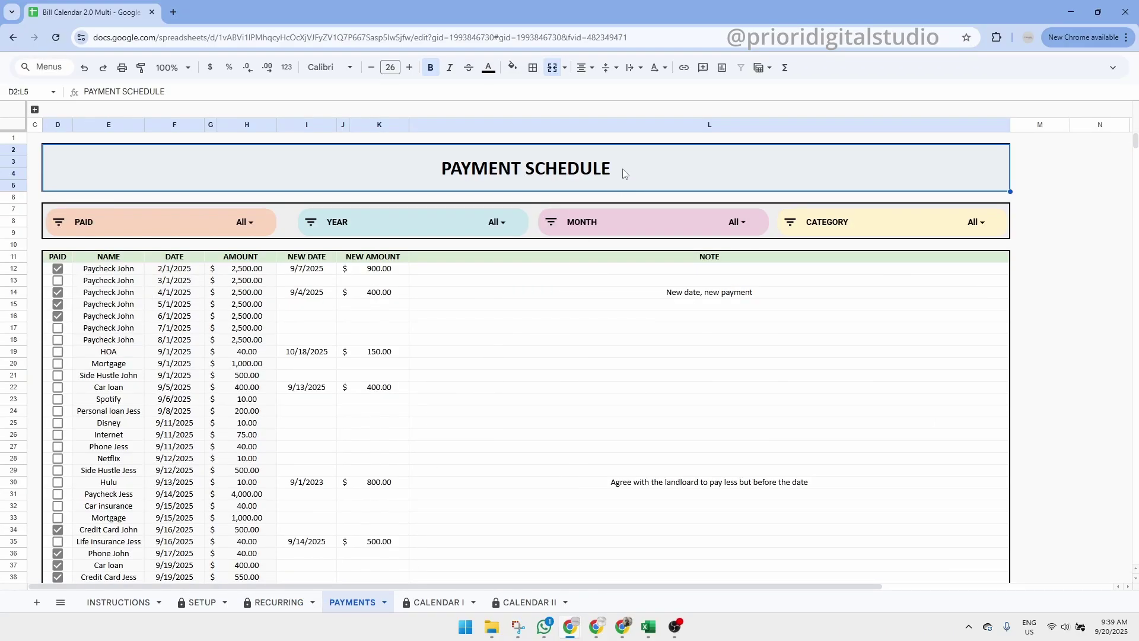
pyautogui.moveTo(126, 274); pyautogui.dragTo(243, 550)
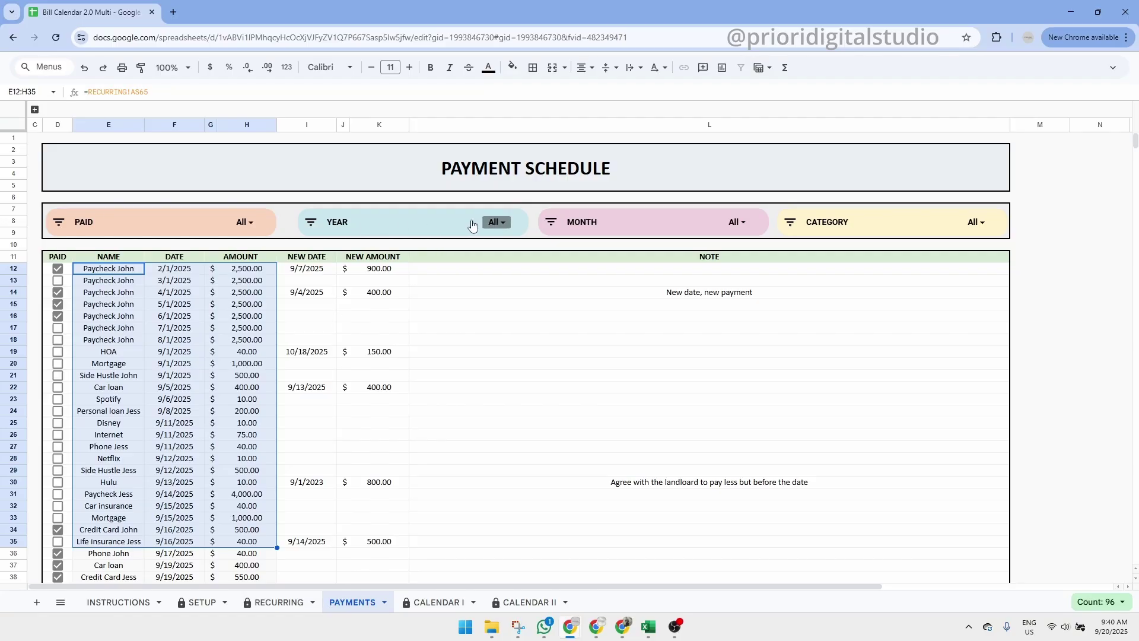
pyautogui.click(354, 294)
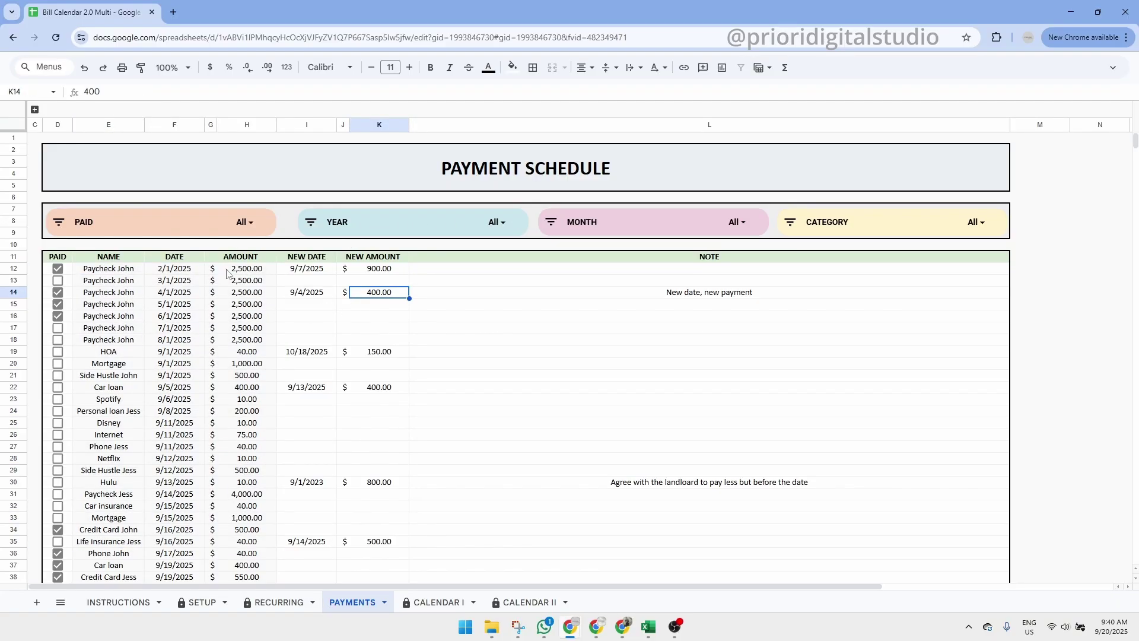
pyautogui.moveTo(292, 271); pyautogui.dragTo(675, 565)
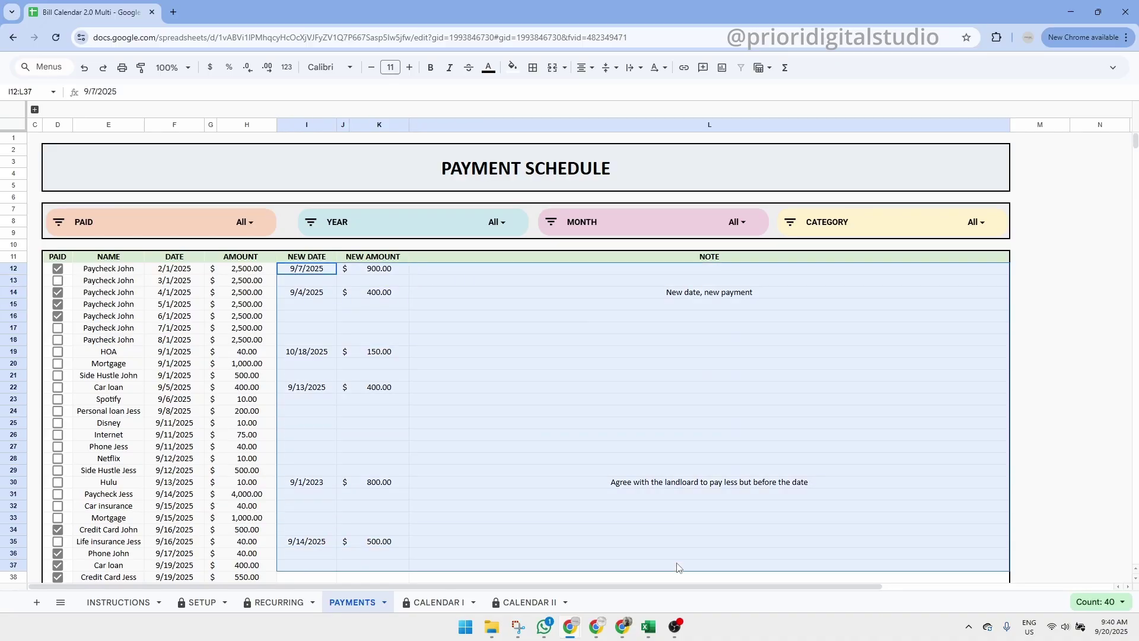
# Compare original dates with rescheduled values like the 9/4/2025 new date and 400.00 amount
pyautogui.click(134, 274)
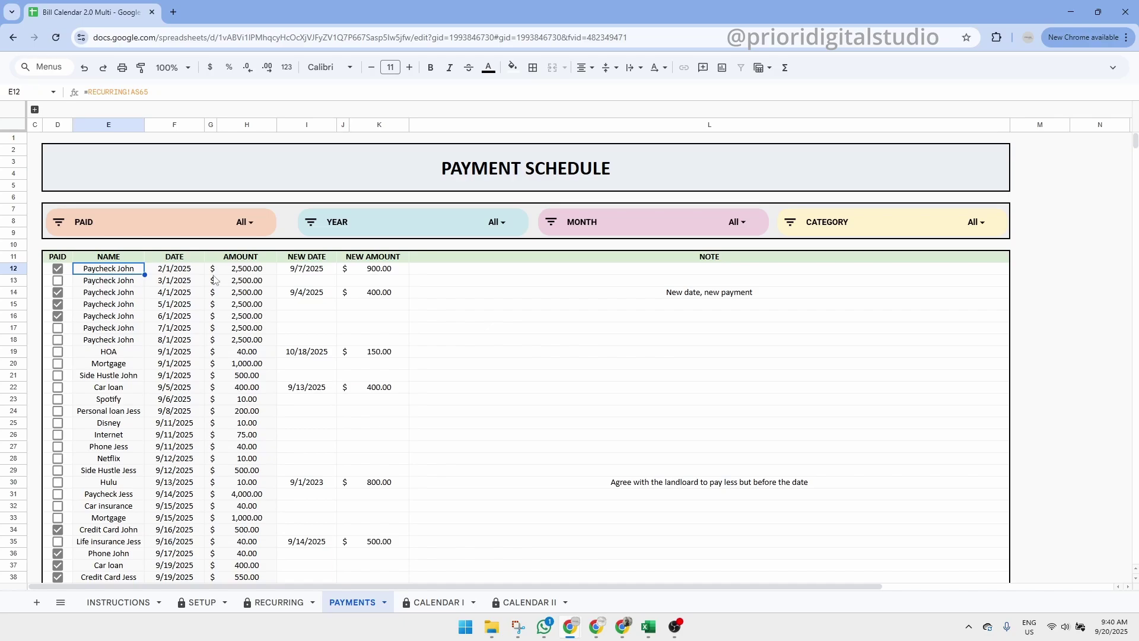
pyautogui.click(319, 272)
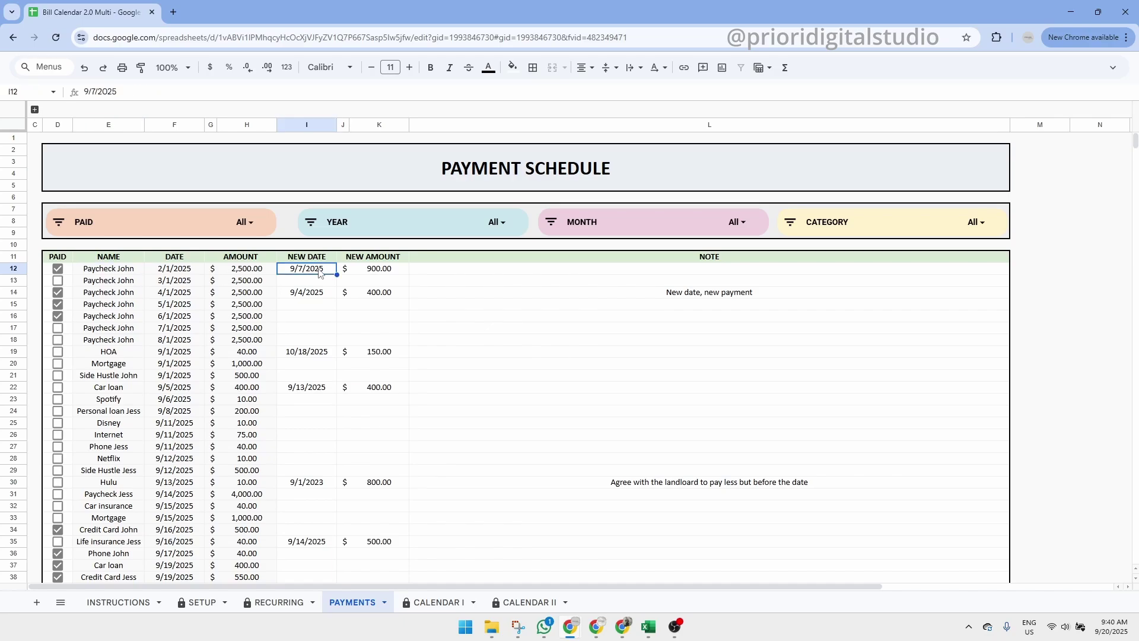
pyautogui.click(261, 274)
pyautogui.click(189, 273)
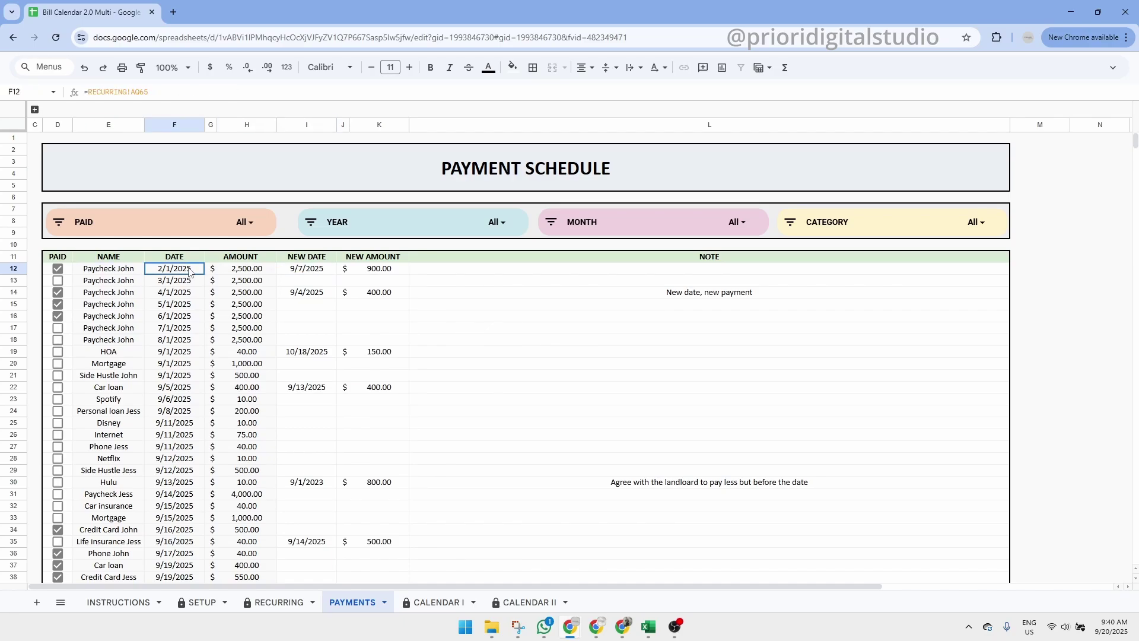
pyautogui.click(305, 274)
pyautogui.moveTo(309, 259); pyautogui.dragTo(308, 412)
pyautogui.moveTo(383, 258); pyautogui.dragTo(391, 408)
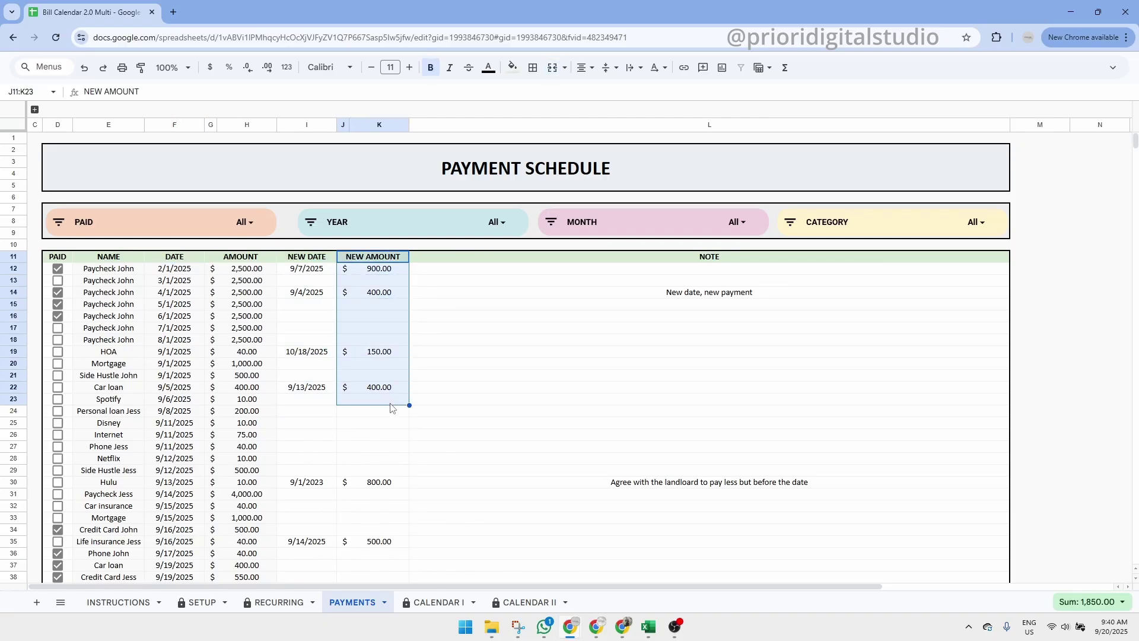
pyautogui.click(318, 297)
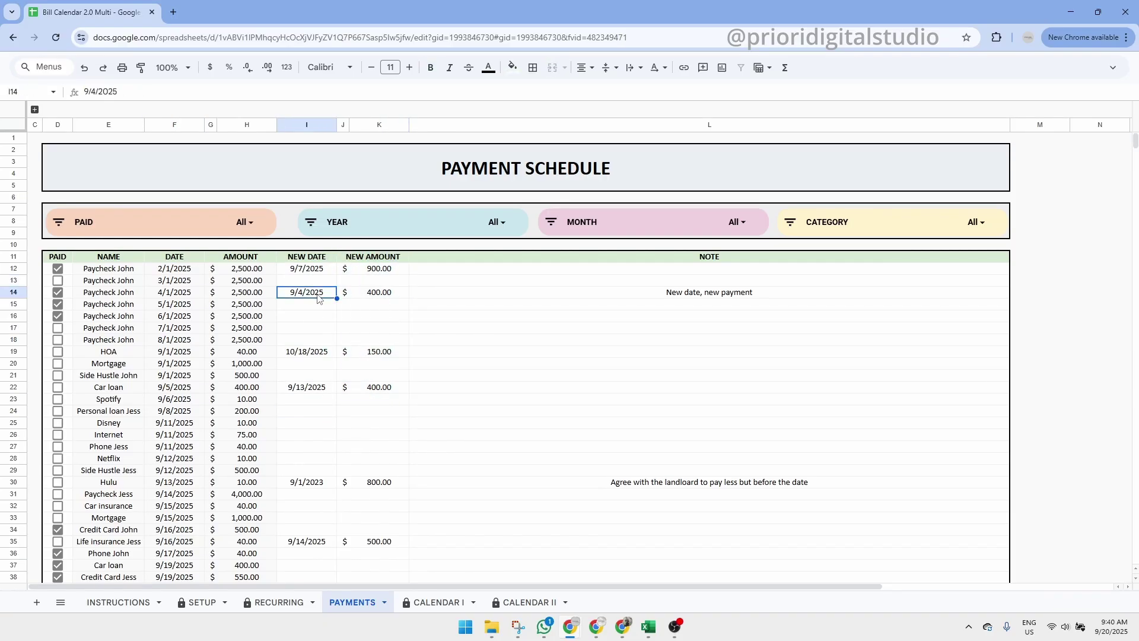
pyautogui.click(396, 298)
# Tick PAID for the 7/1/2025 and 8/1/2025 paycheck payments
pyautogui.click(128, 319)
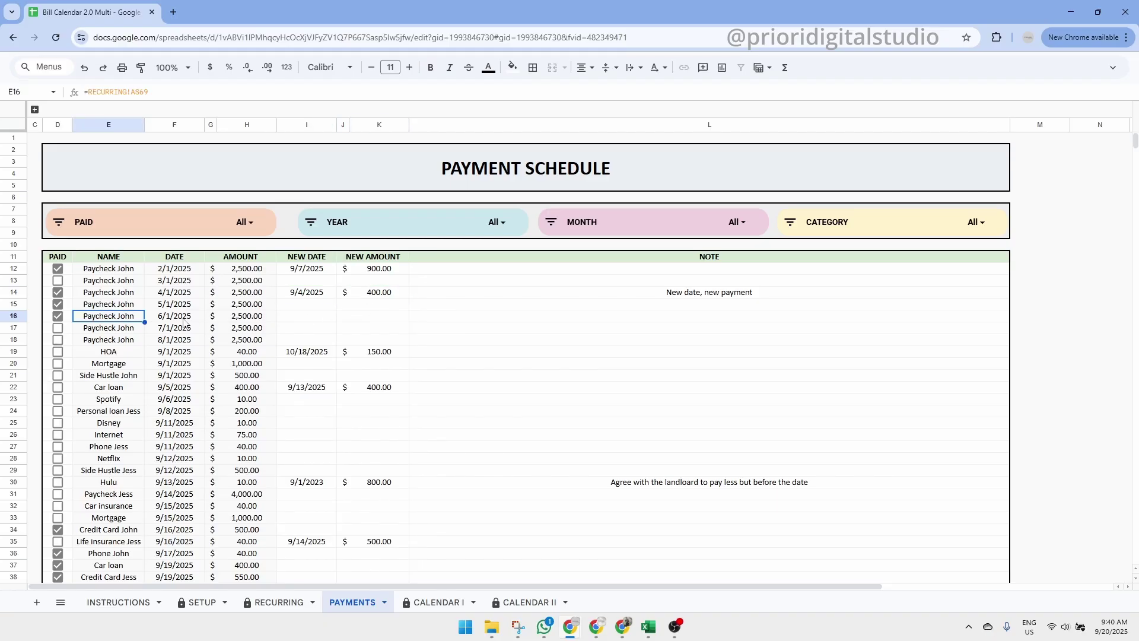
pyautogui.moveTo(114, 331); pyautogui.dragTo(235, 334)
pyautogui.moveTo(66, 262); pyautogui.dragTo(67, 332)
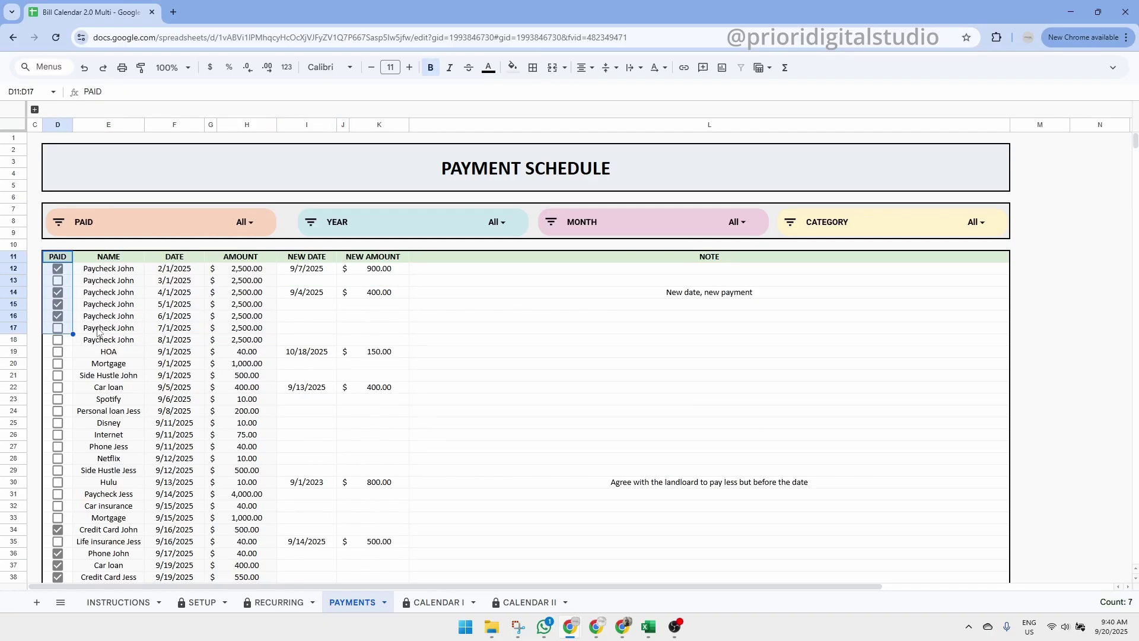
pyautogui.click(58, 329)
pyautogui.click(58, 340)
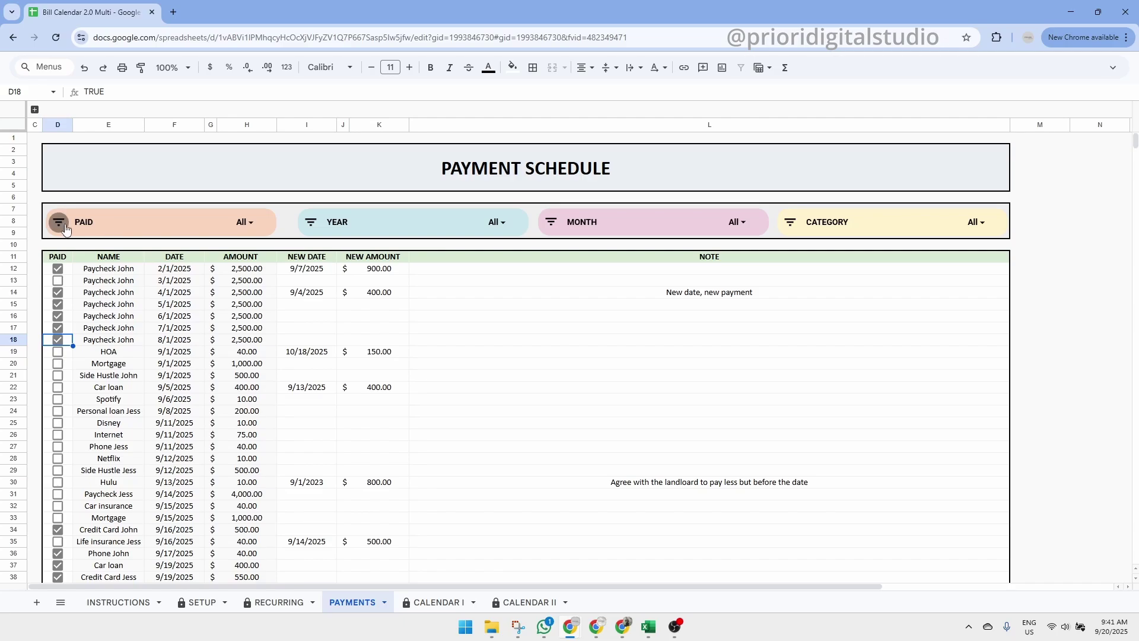
pyautogui.click(789, 225)
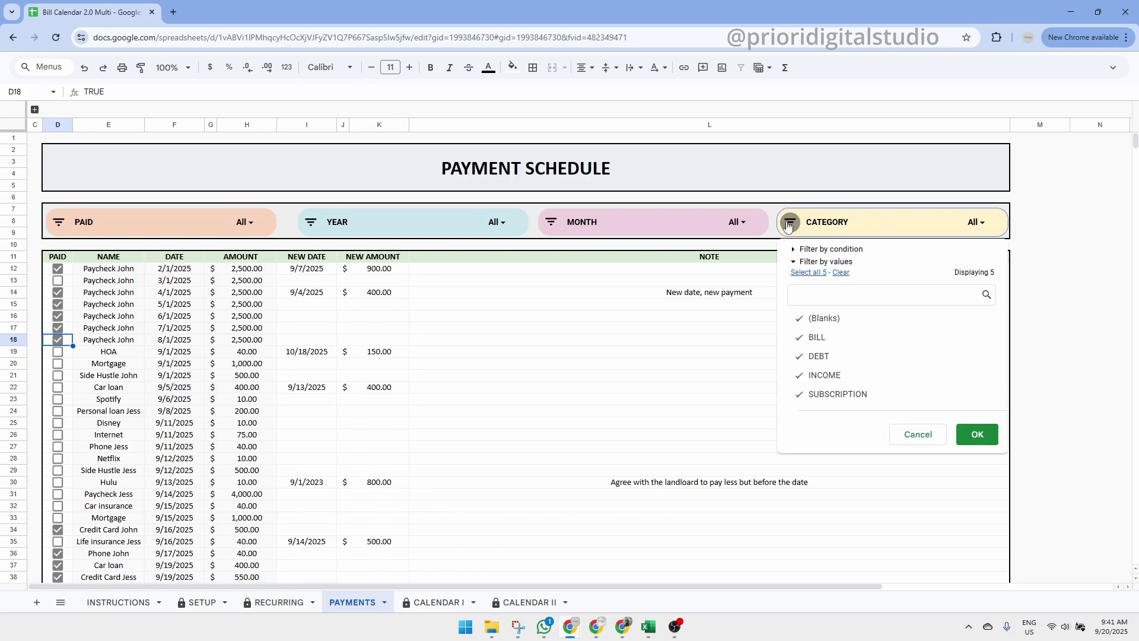
pyautogui.click(818, 337)
pyautogui.click(820, 356)
pyautogui.click(829, 395)
pyautogui.click(825, 318)
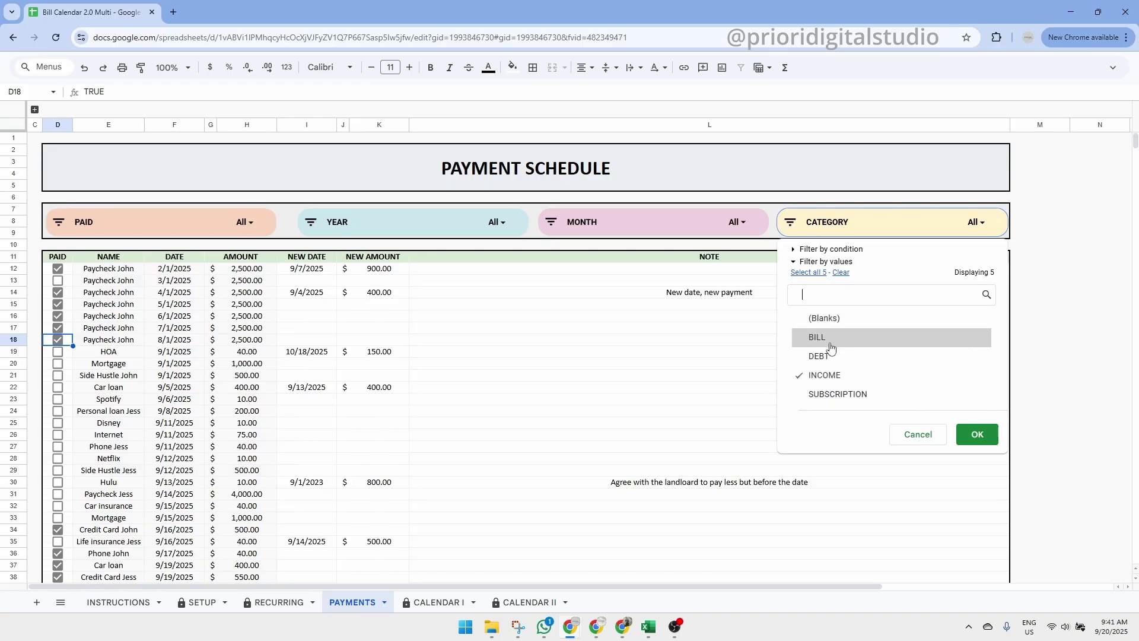
pyautogui.click(978, 435)
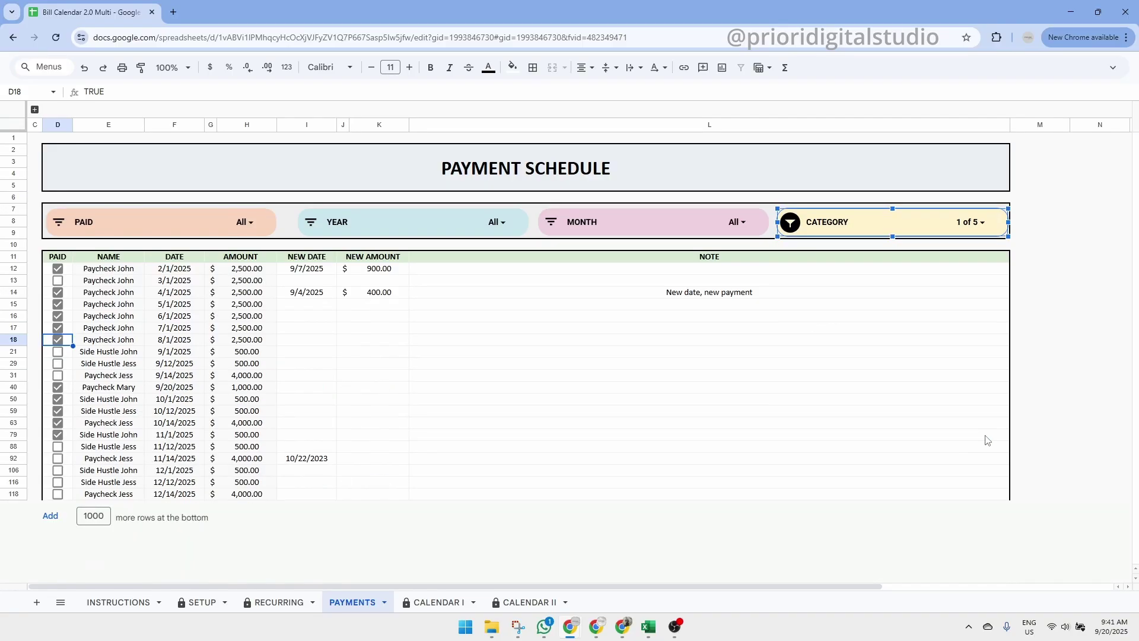
pyautogui.click(793, 231)
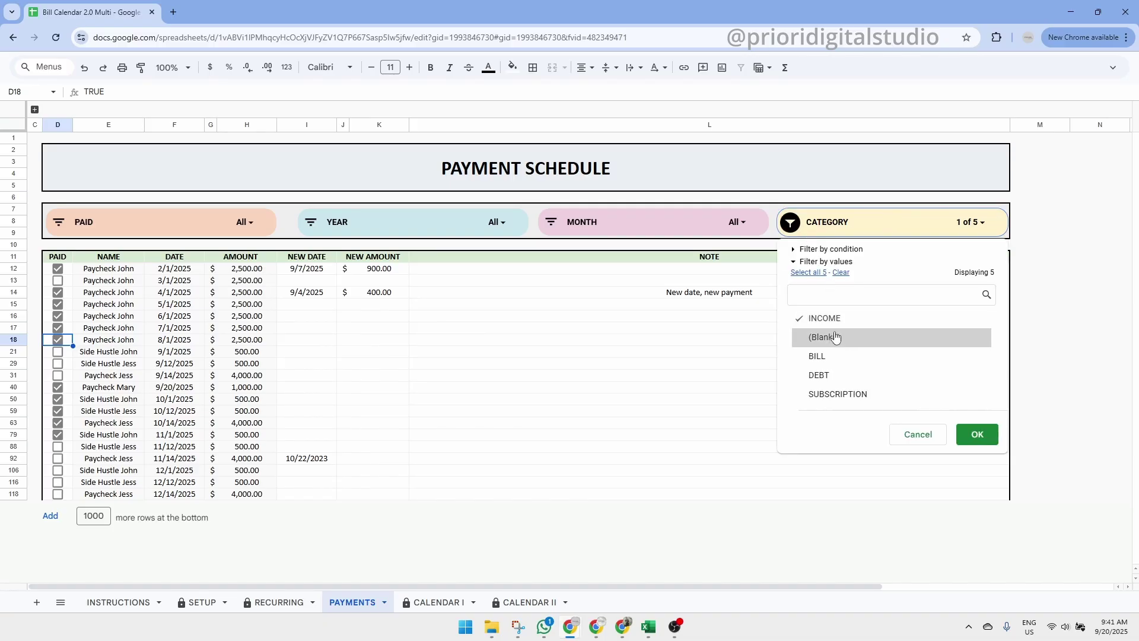
pyautogui.click(807, 273)
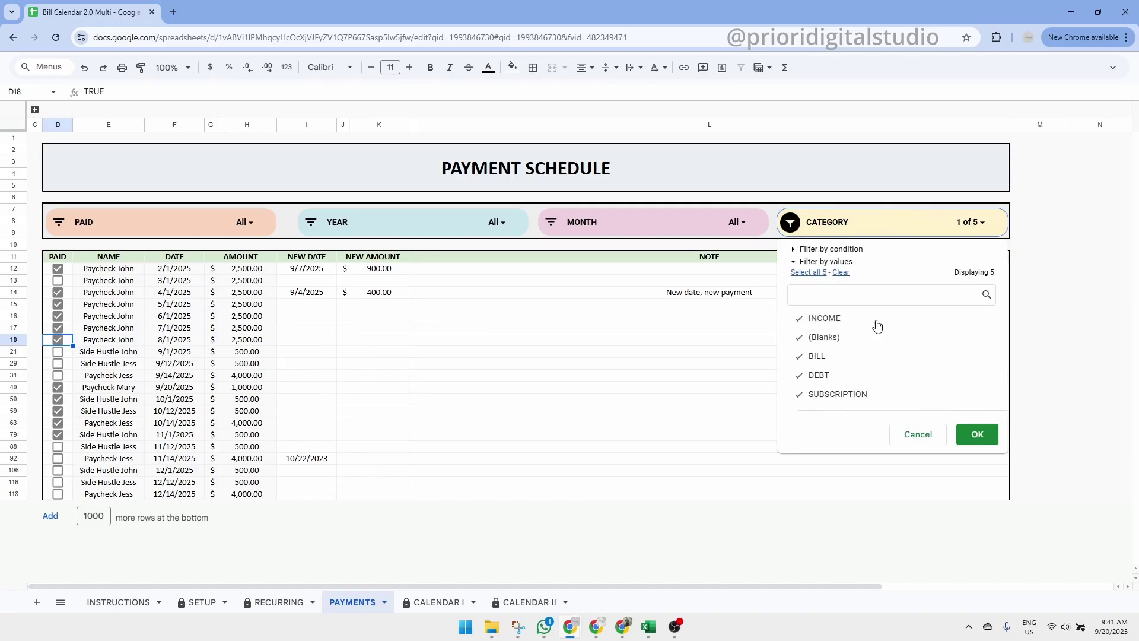
pyautogui.click(978, 435)
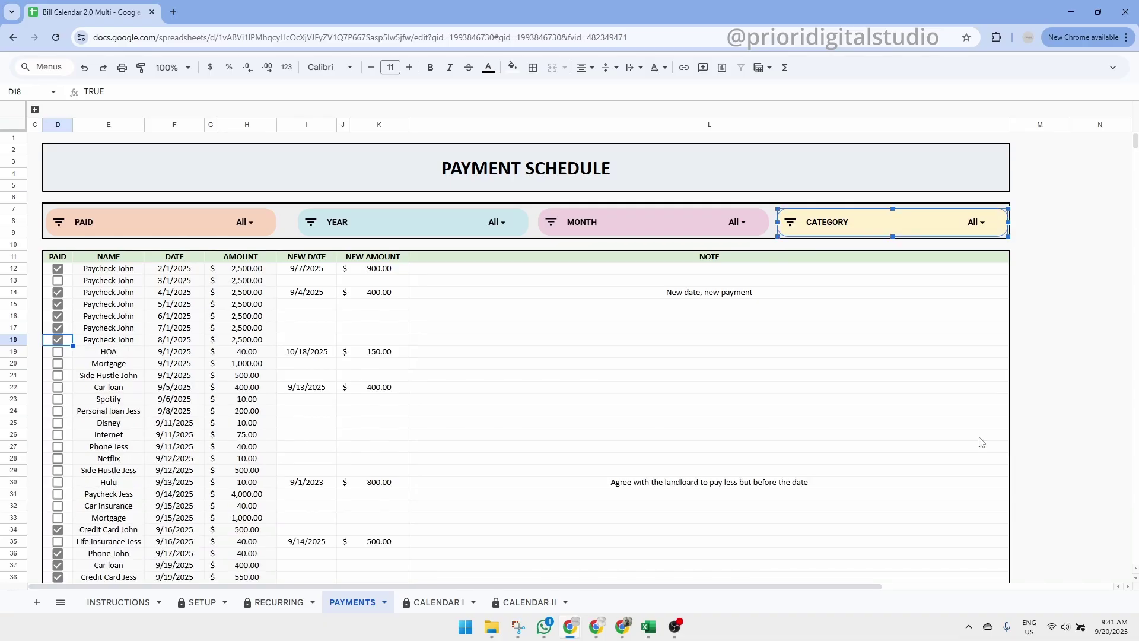
pyautogui.click(648, 347)
pyautogui.click(477, 344)
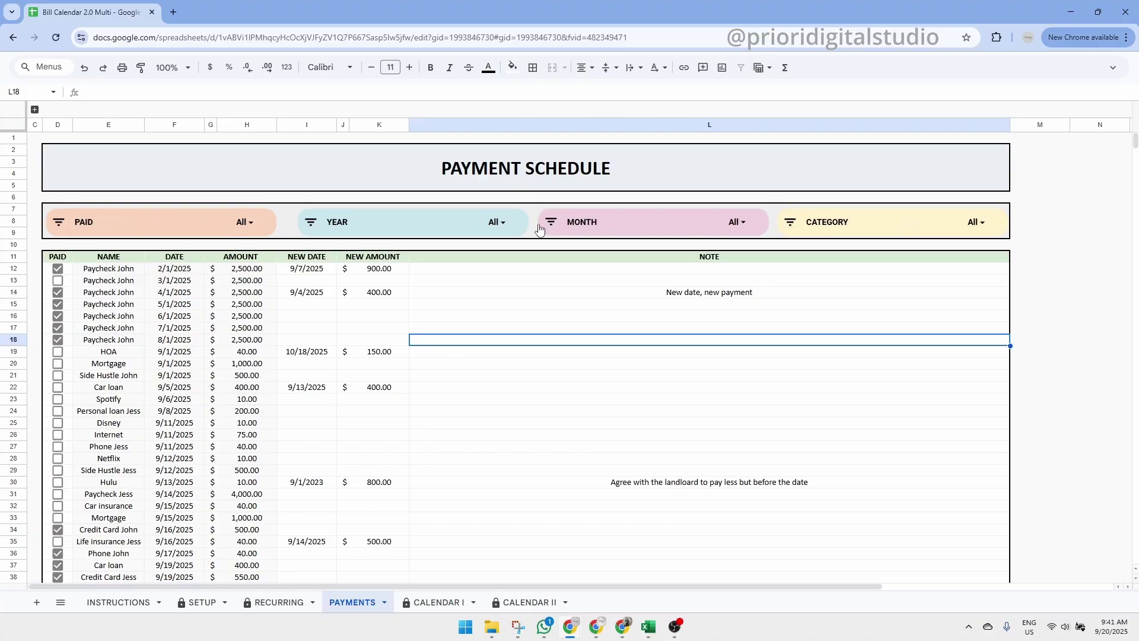
# Highlight the PAID filter, the D11:L11 header row and the NOTE column of the schedule
pyautogui.click(122, 229)
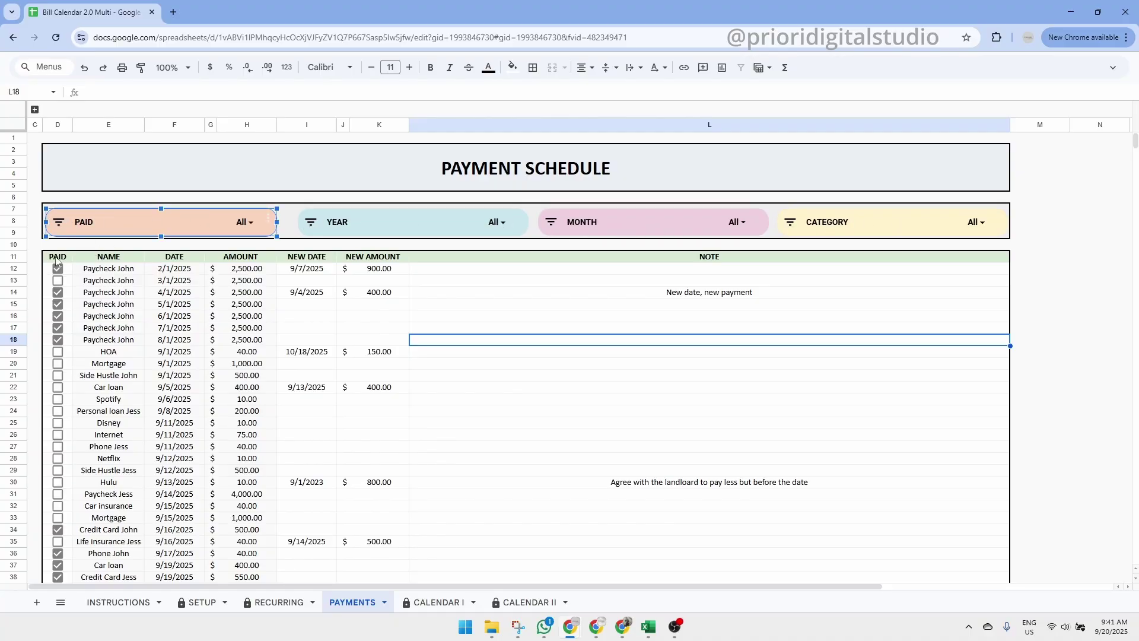
pyautogui.moveTo(57, 261); pyautogui.dragTo(611, 262)
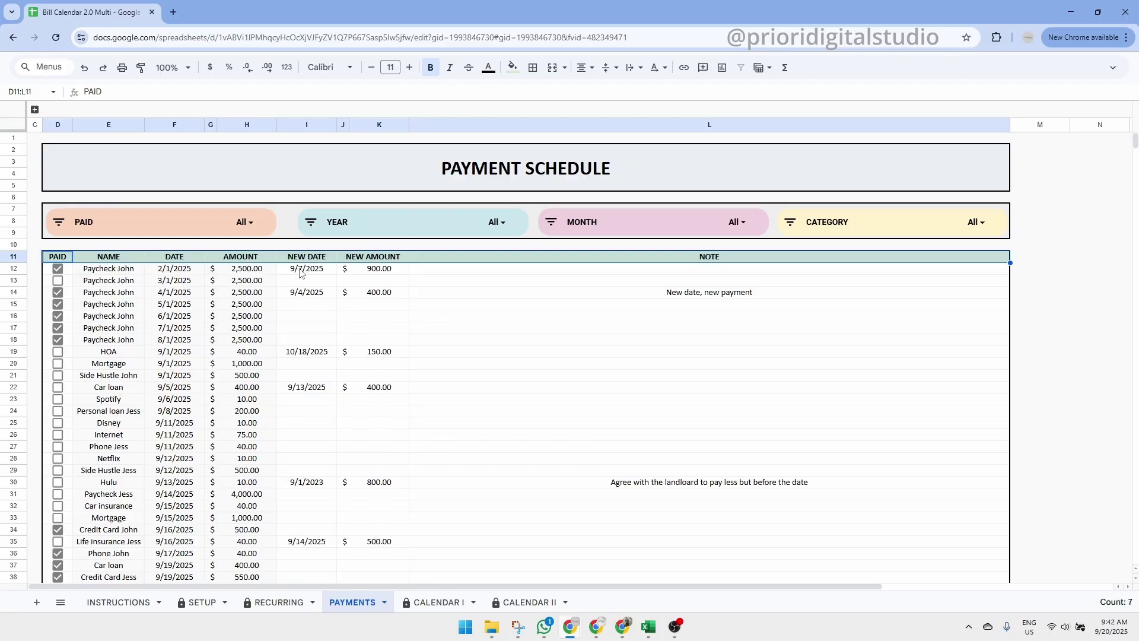
pyautogui.click(699, 270)
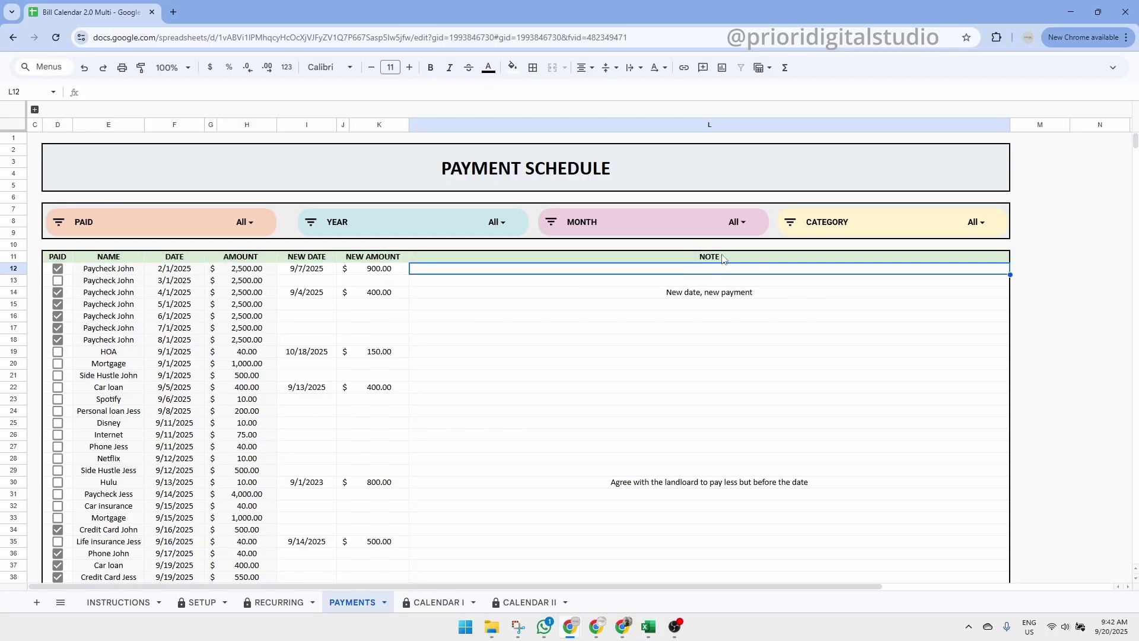
pyautogui.moveTo(723, 259); pyautogui.dragTo(744, 496)
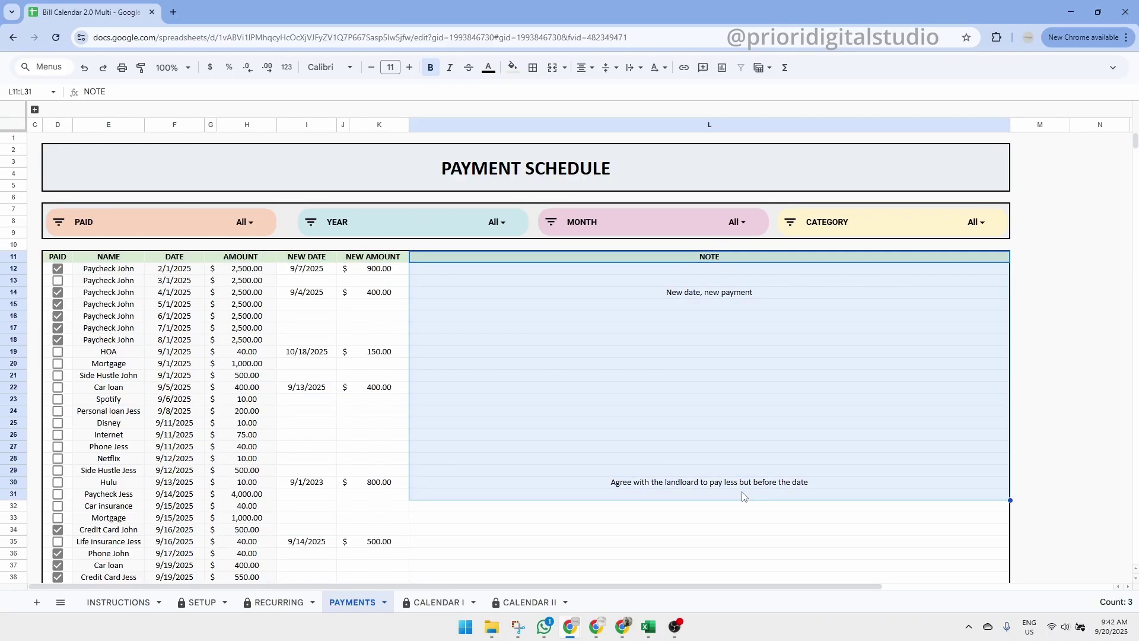
pyautogui.click(557, 333)
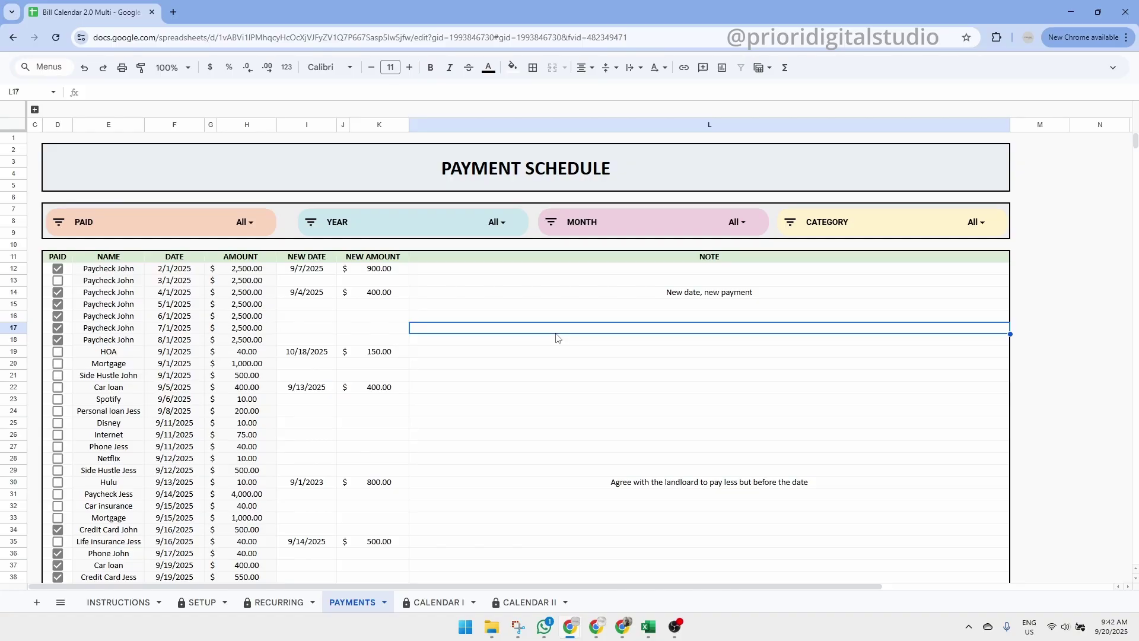
# Compare the September and October 2025 calendars, checking the HOA entry's formula on CALENDAR II
pyautogui.click(432, 601)
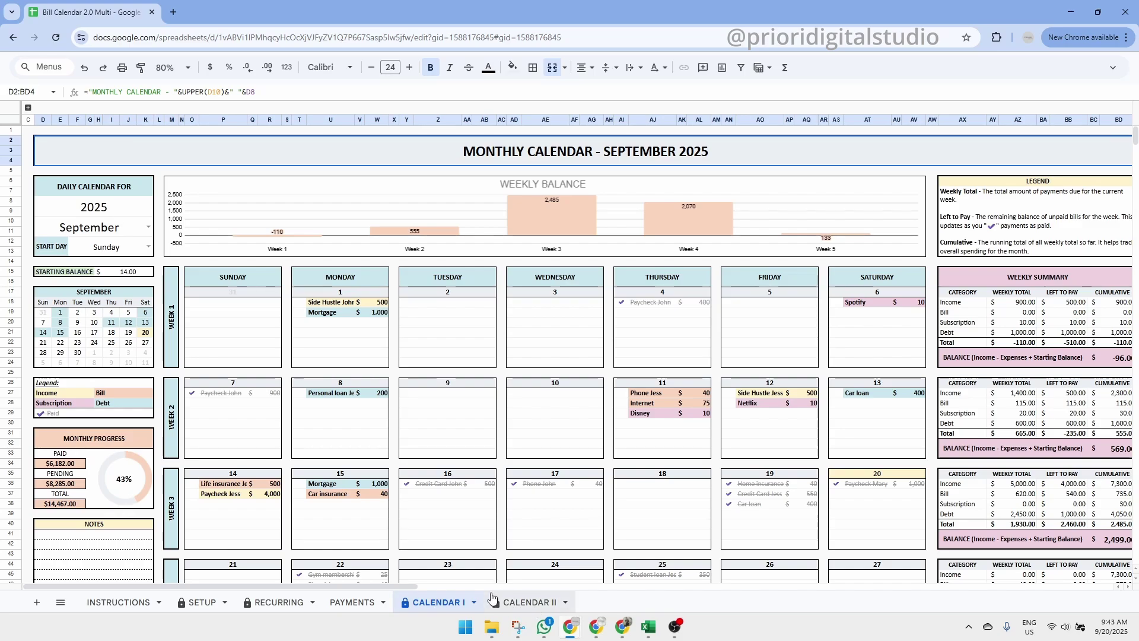
pyautogui.click(521, 605)
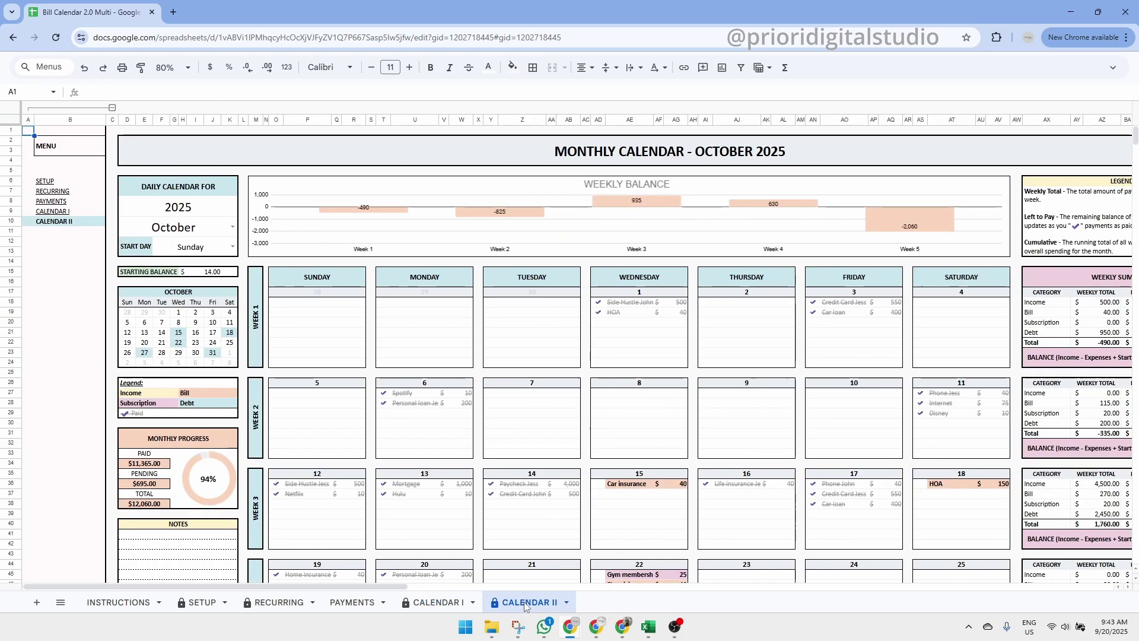
pyautogui.click(454, 604)
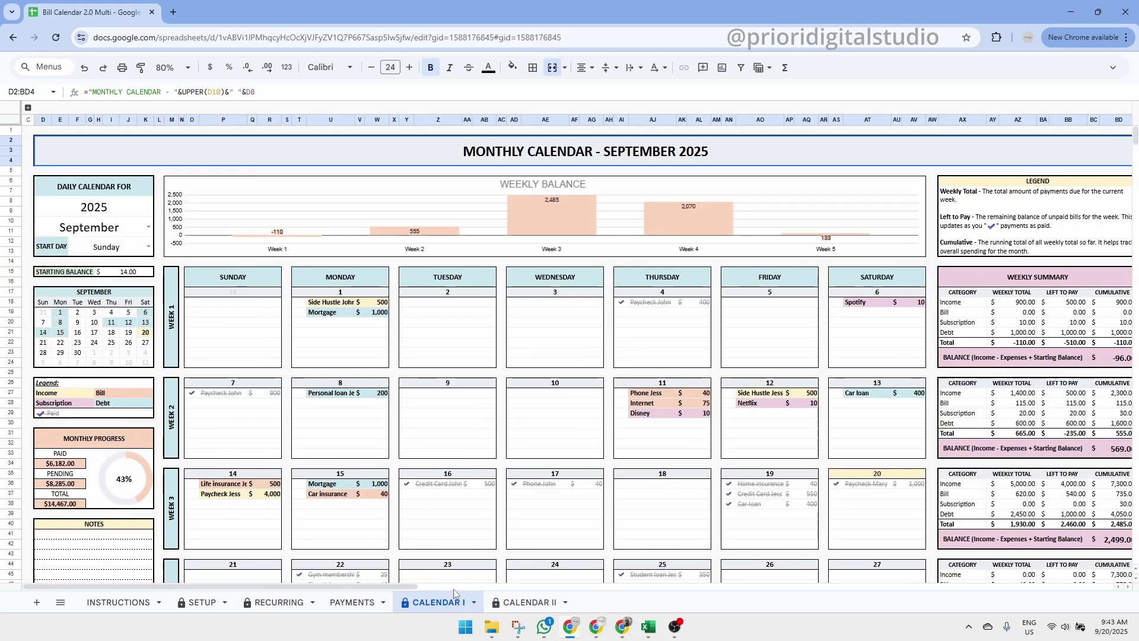
pyautogui.scroll(-5, 436, 445)
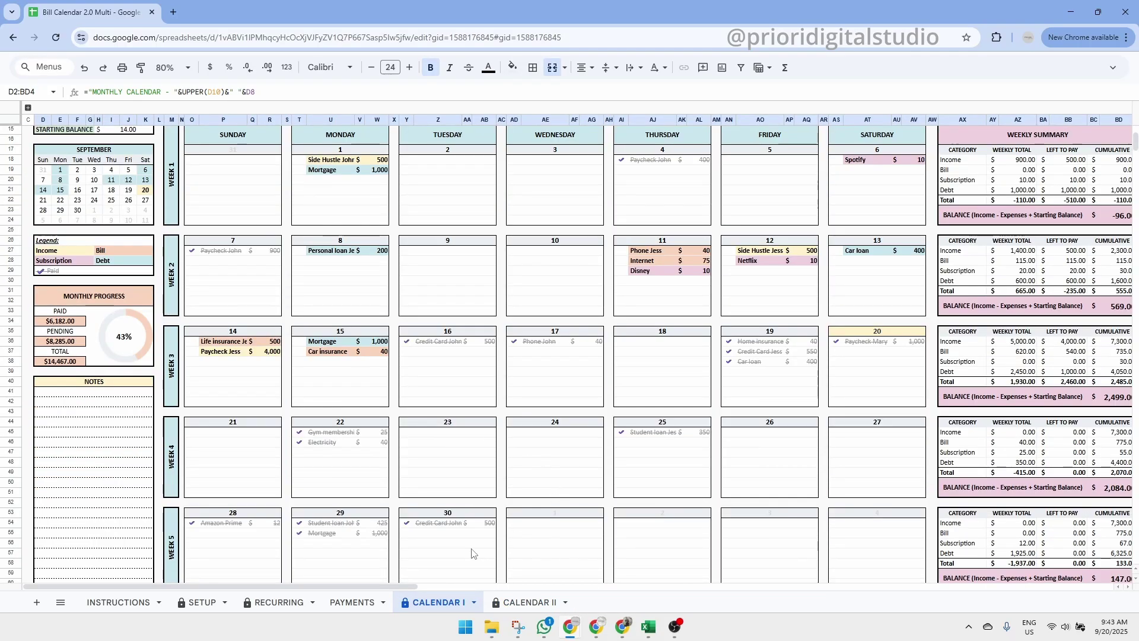
pyautogui.click(545, 603)
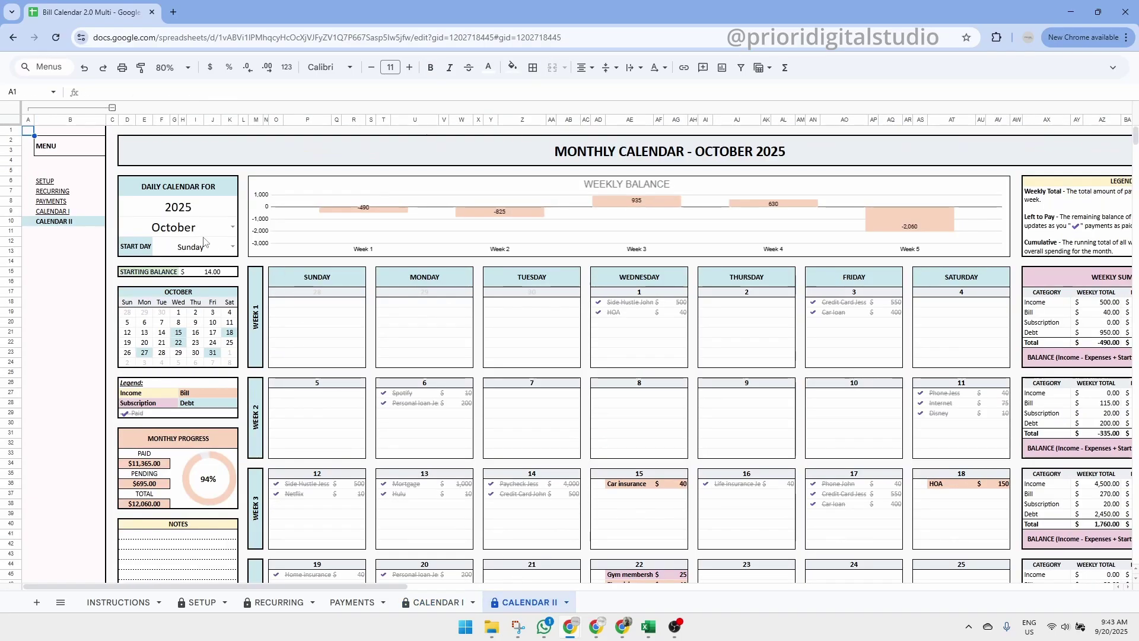
pyautogui.click(635, 313)
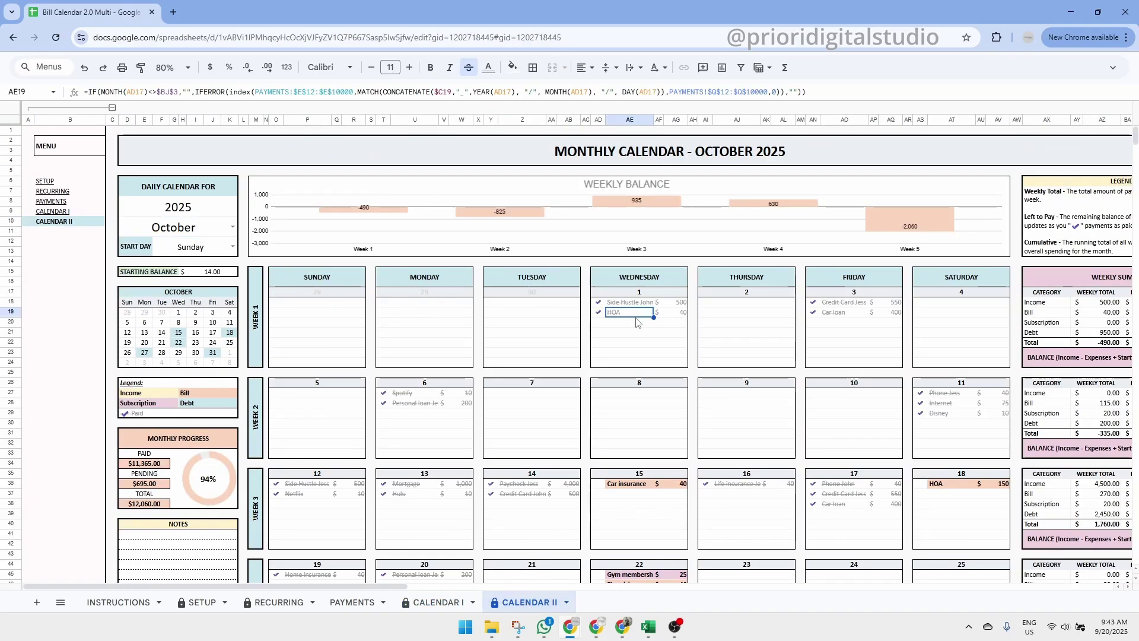
pyautogui.click(436, 601)
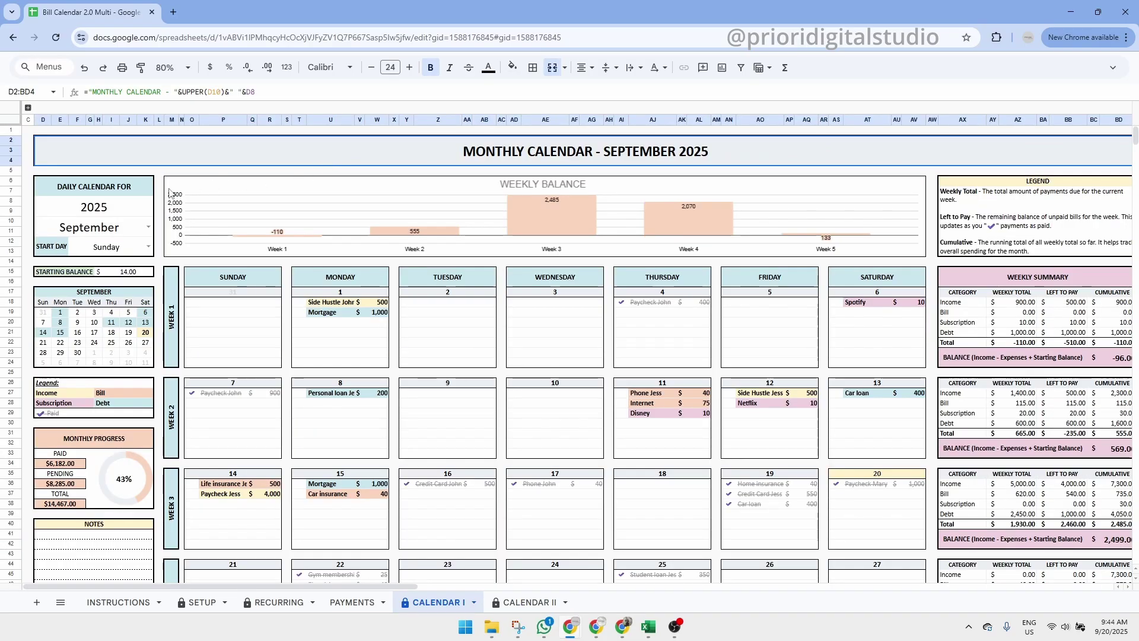
pyautogui.click(131, 212)
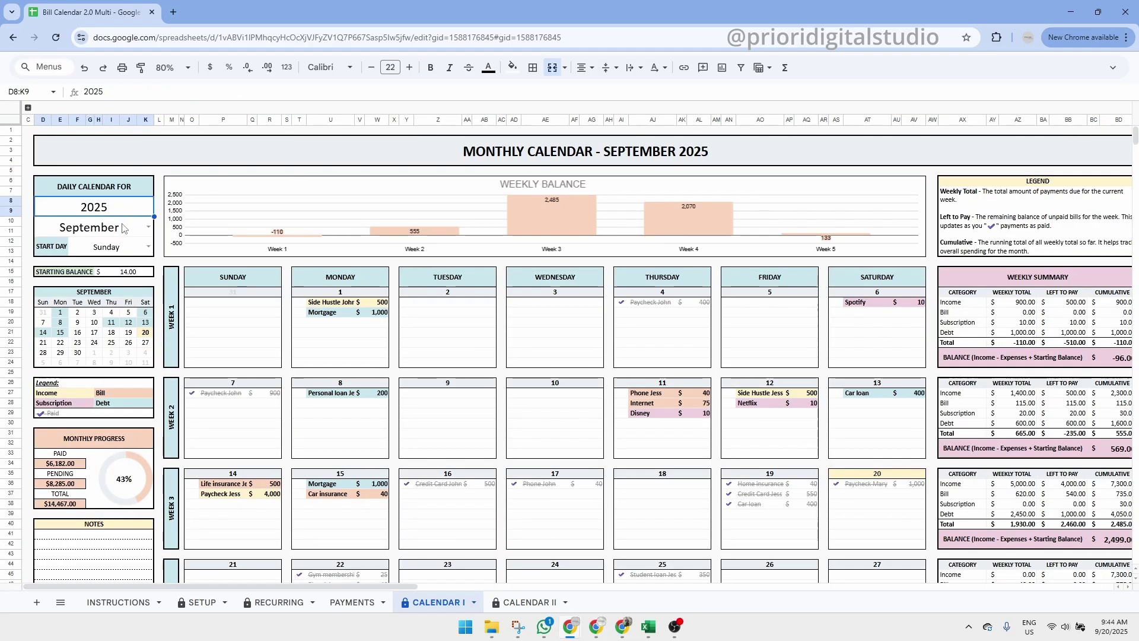
pyautogui.click(94, 230)
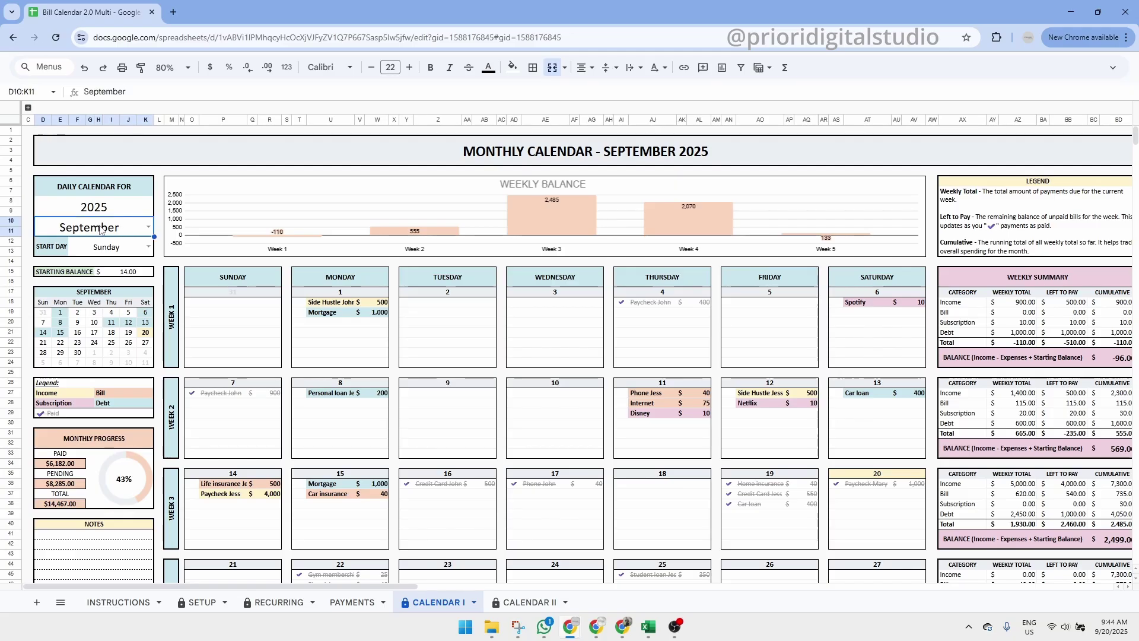
pyautogui.click(95, 229)
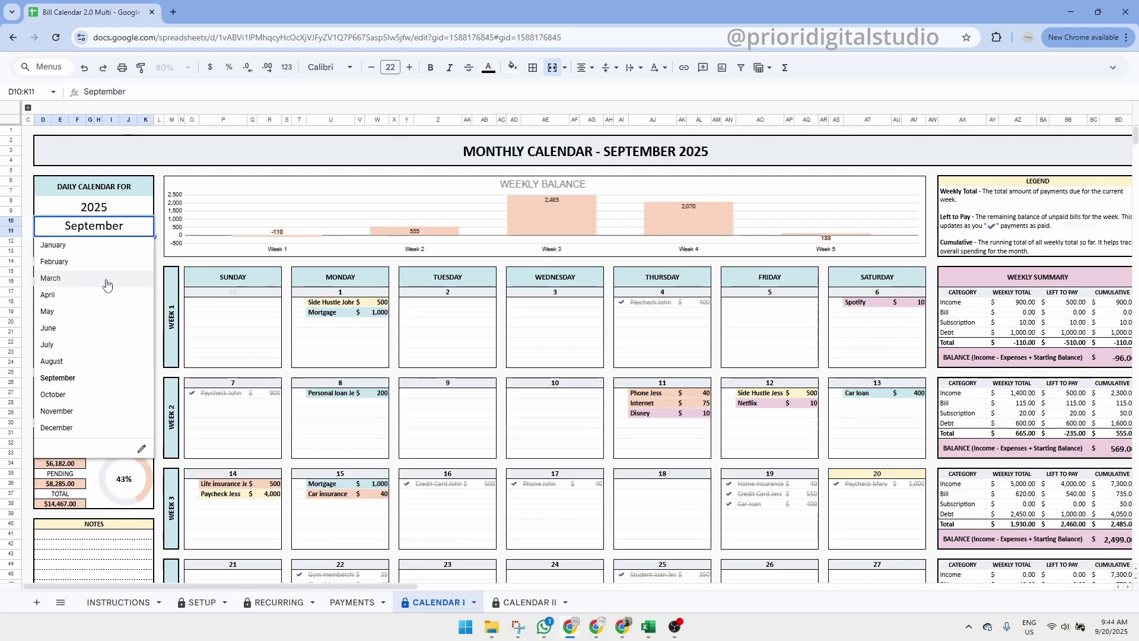
pyautogui.click(106, 400)
pyautogui.click(94, 227)
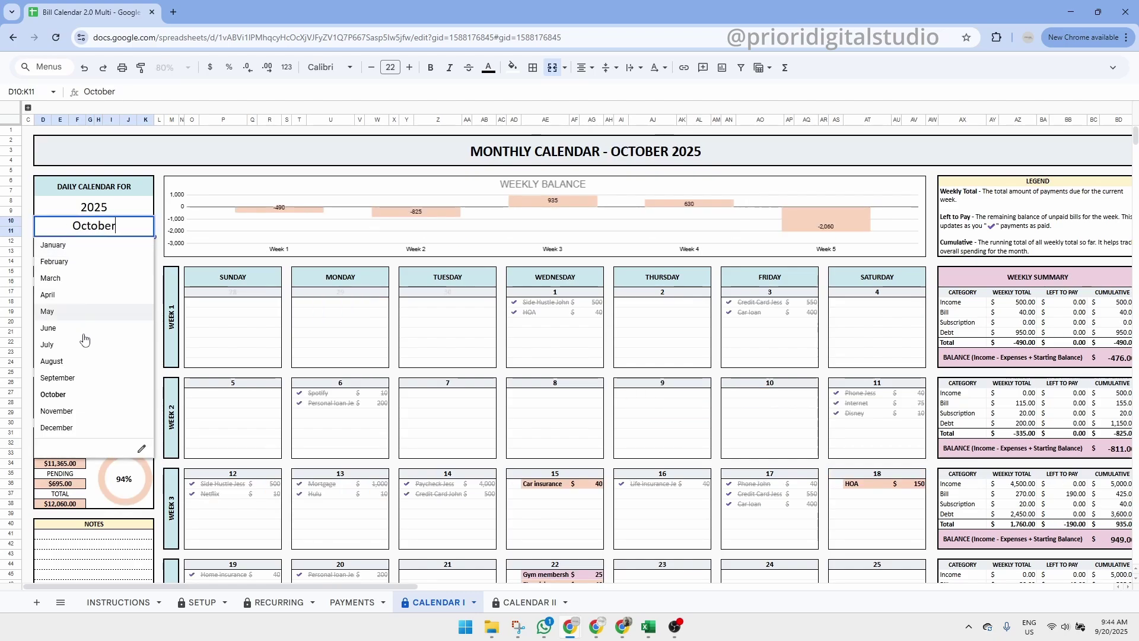
pyautogui.click(76, 378)
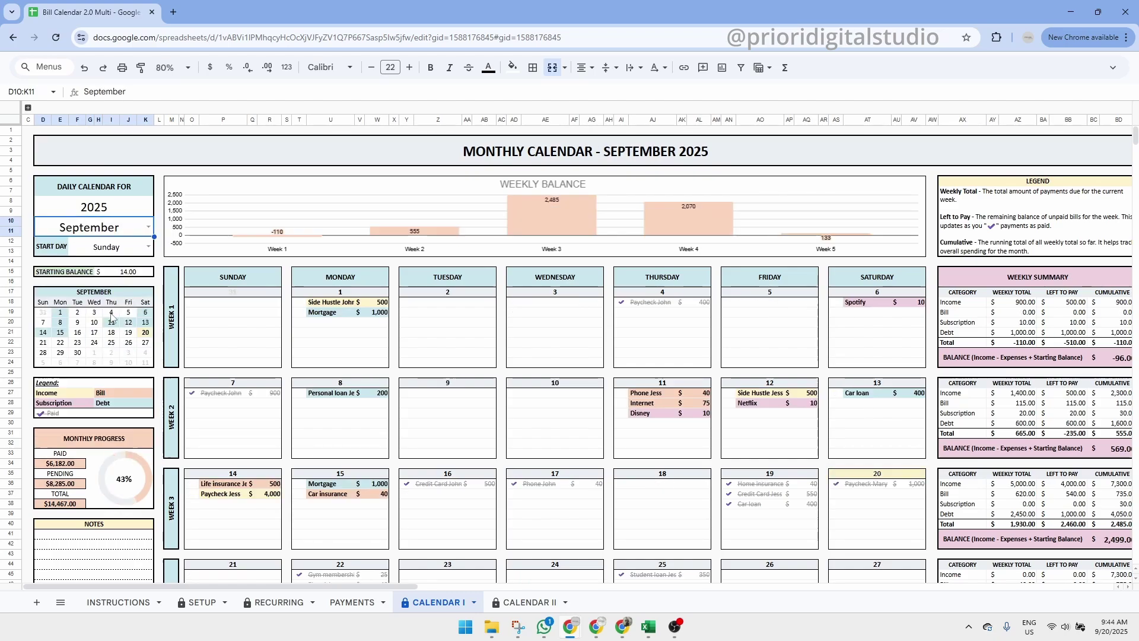
pyautogui.click(148, 244)
pyautogui.click(111, 267)
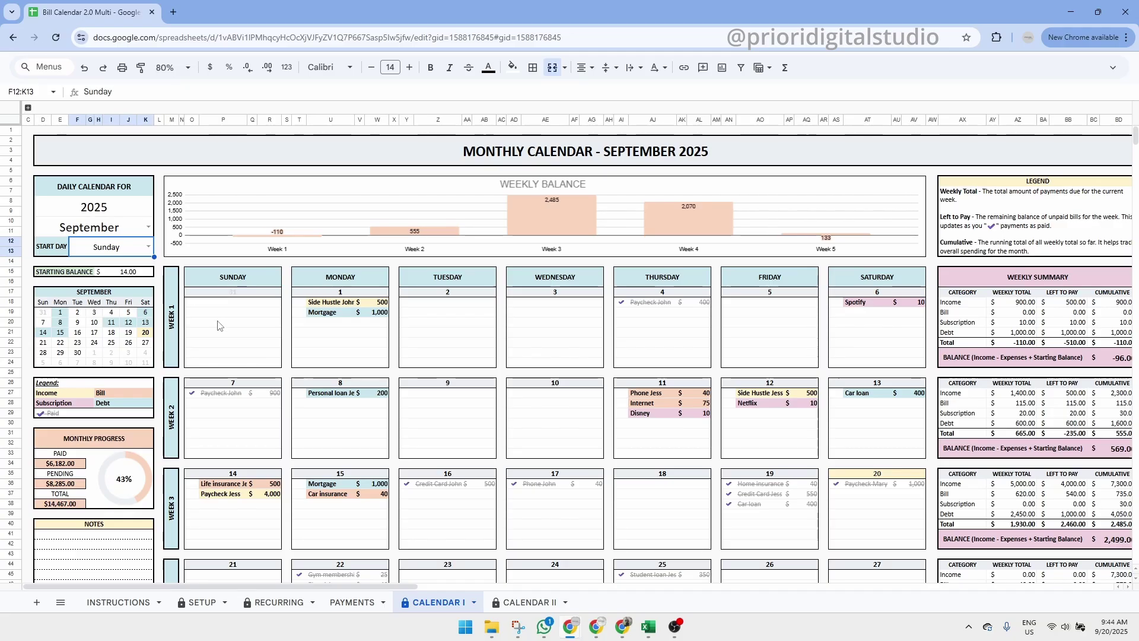
pyautogui.click(128, 275)
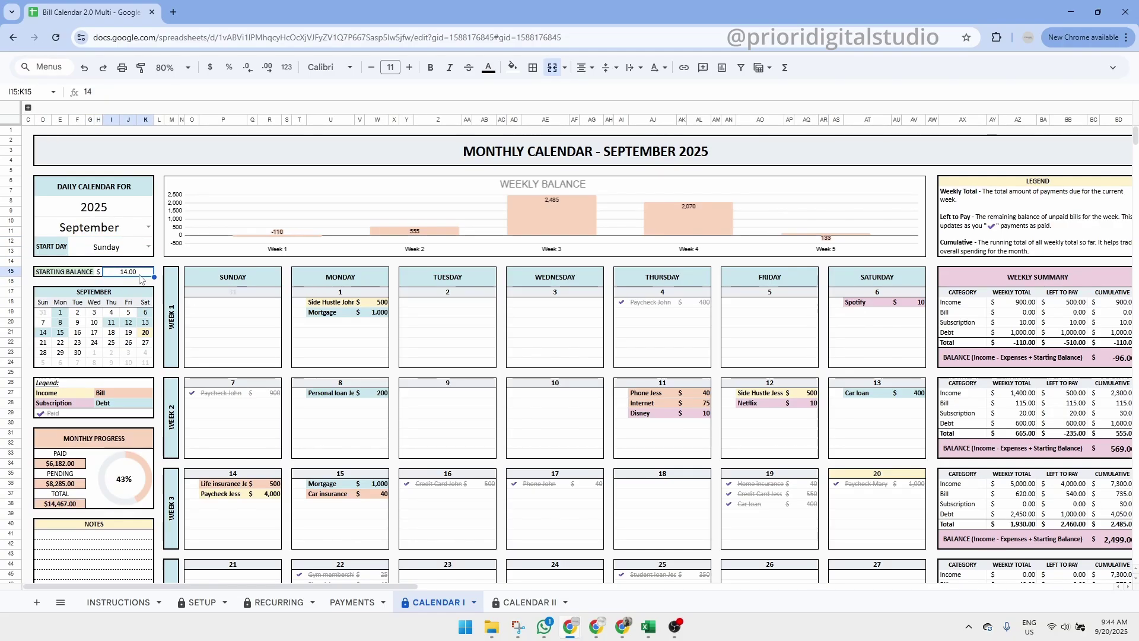
pyautogui.click(175, 287)
pyautogui.moveTo(176, 287); pyautogui.dragTo(900, 558)
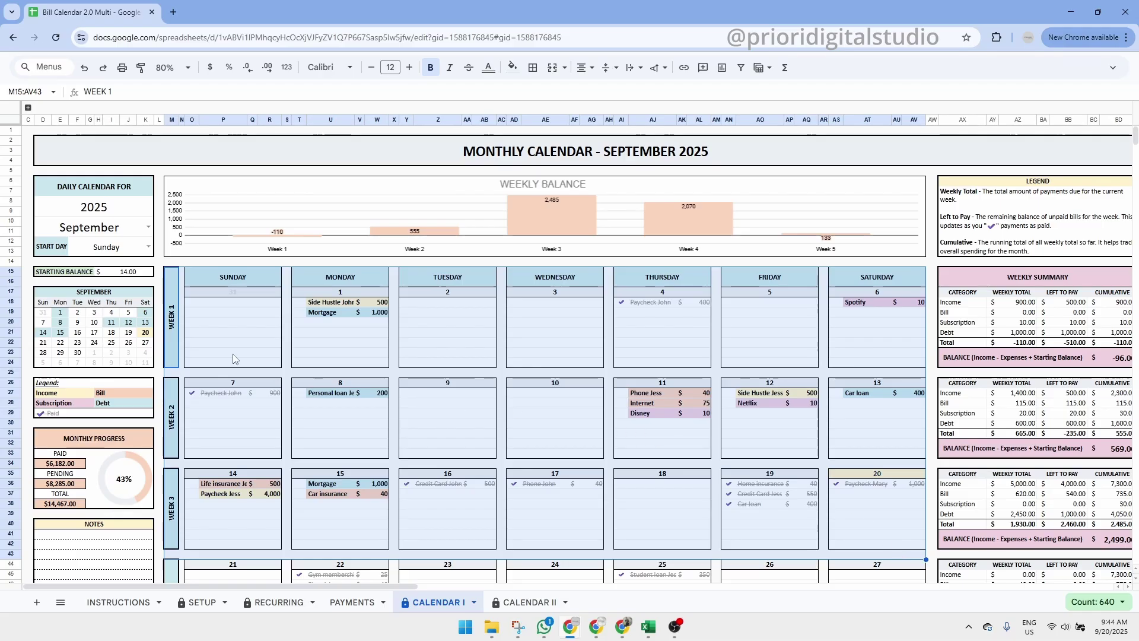
pyautogui.moveTo(73, 385); pyautogui.dragTo(71, 421)
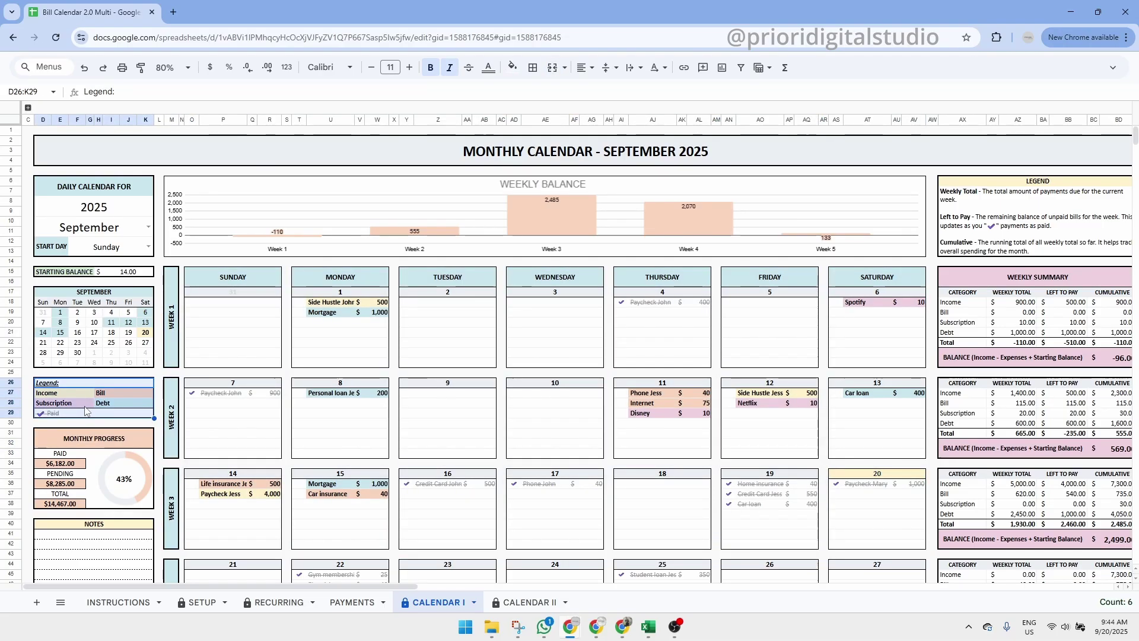
pyautogui.click(82, 413)
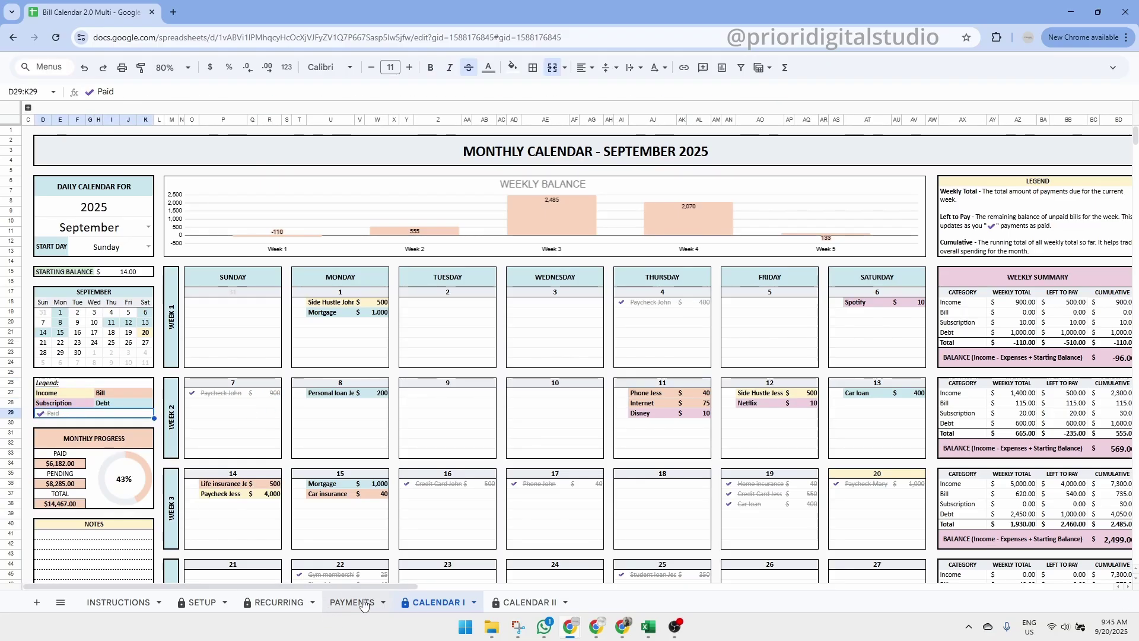
pyautogui.click(270, 395)
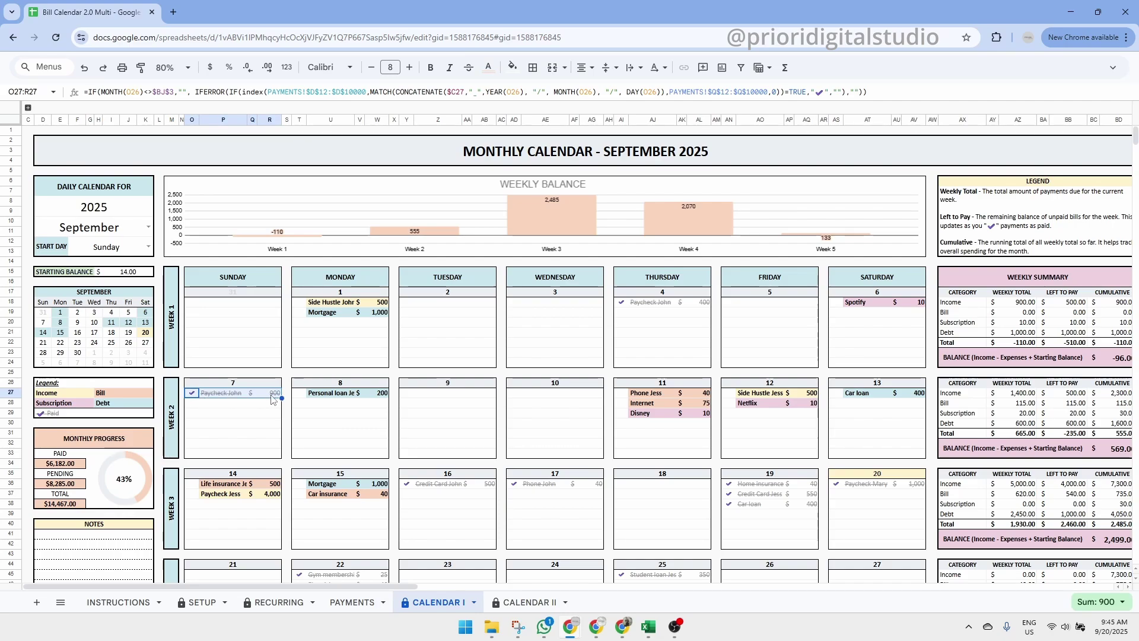
pyautogui.click(893, 476)
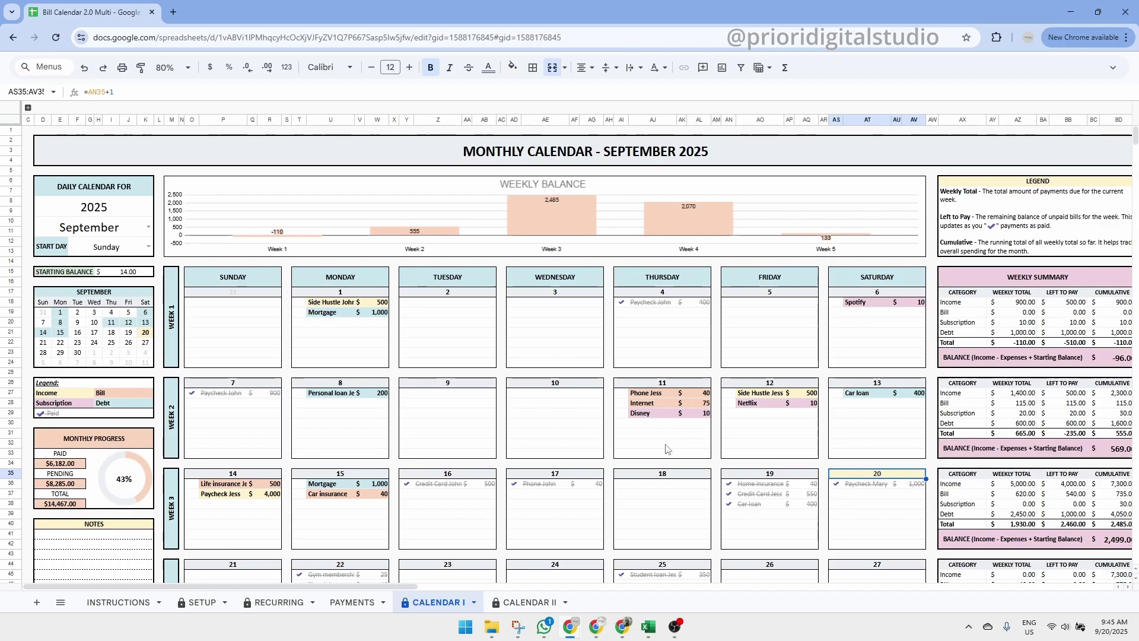
pyautogui.moveTo(103, 292); pyautogui.dragTo(111, 363)
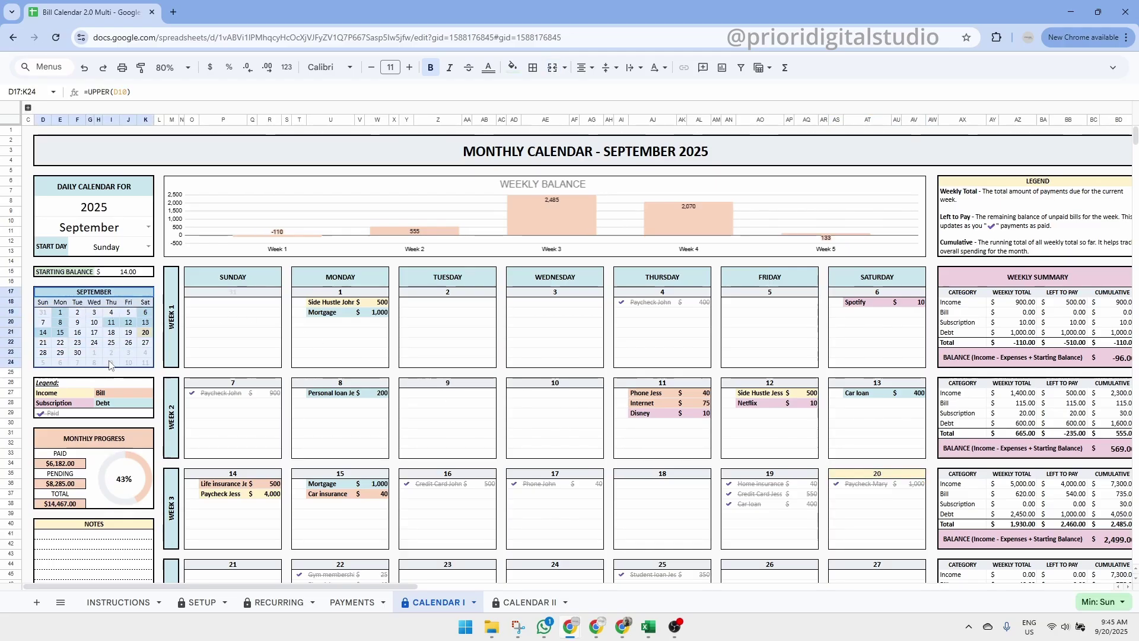
pyautogui.click(59, 313)
pyautogui.click(63, 334)
pyautogui.moveTo(95, 444); pyautogui.dragTo(96, 480)
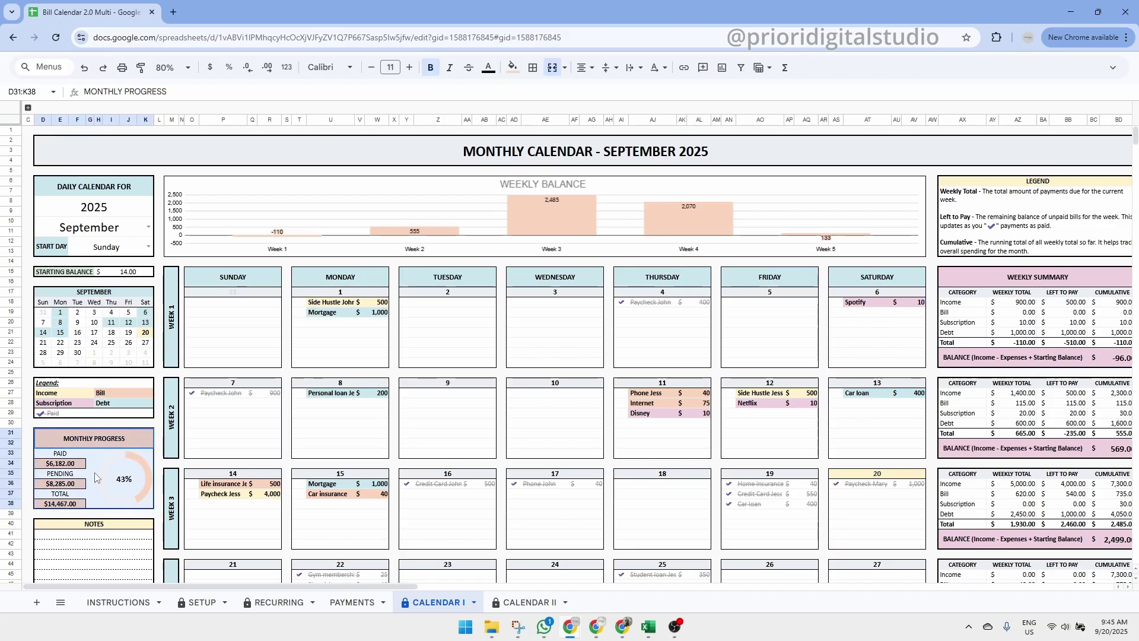
pyautogui.scroll(-3, 123, 442)
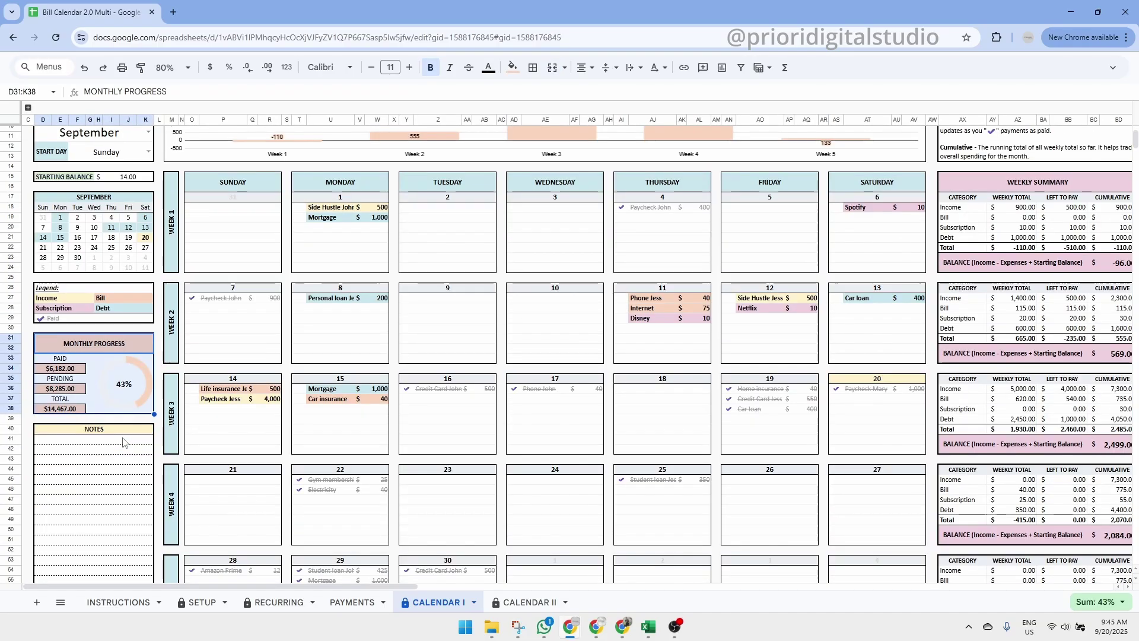
pyautogui.scroll(-4, 123, 442)
pyautogui.click(118, 300)
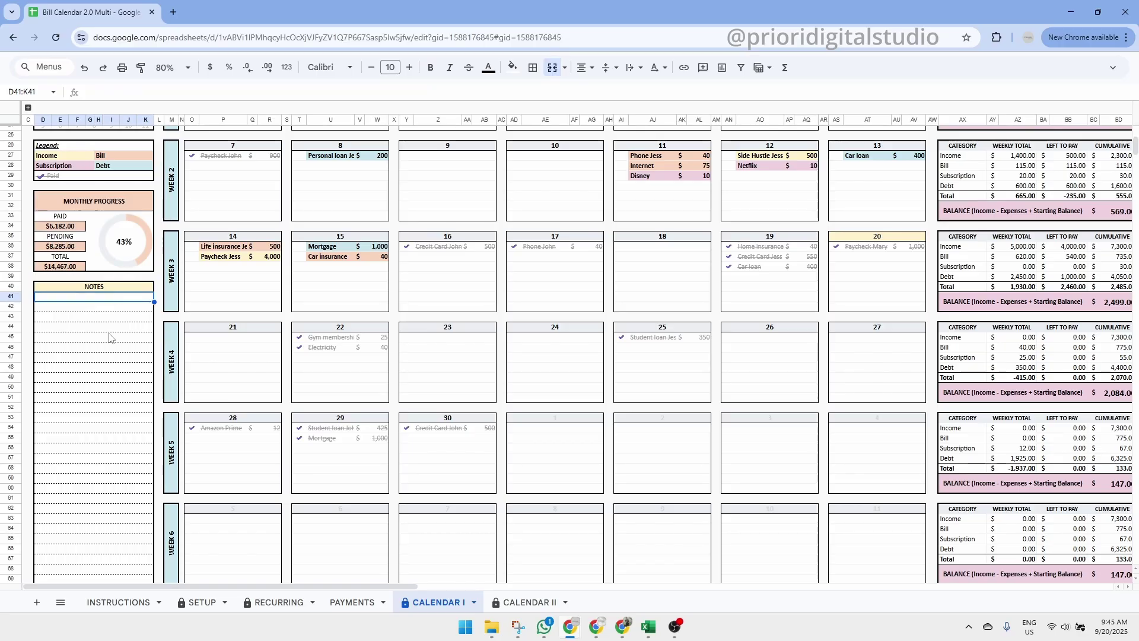
pyautogui.scroll(7, 167, 336)
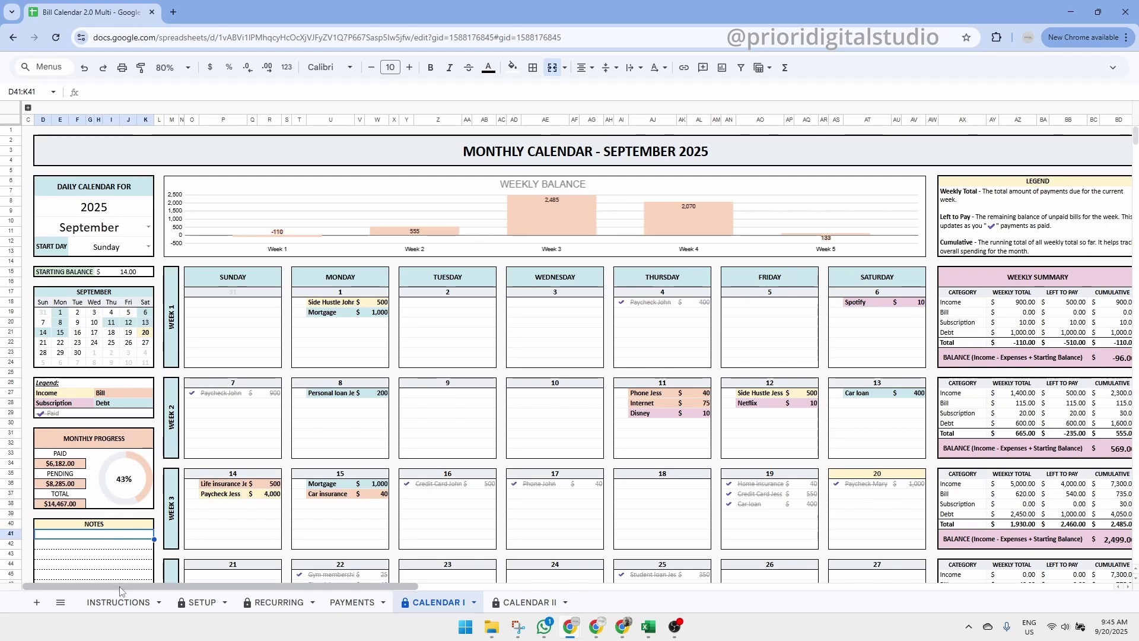
# Bring the Weekly Summary into view and highlight its WEEKLY TOTAL, LEFT TO PAY and CUMULATIVE headers
pyautogui.moveTo(122, 587); pyautogui.dragTo(227, 597)
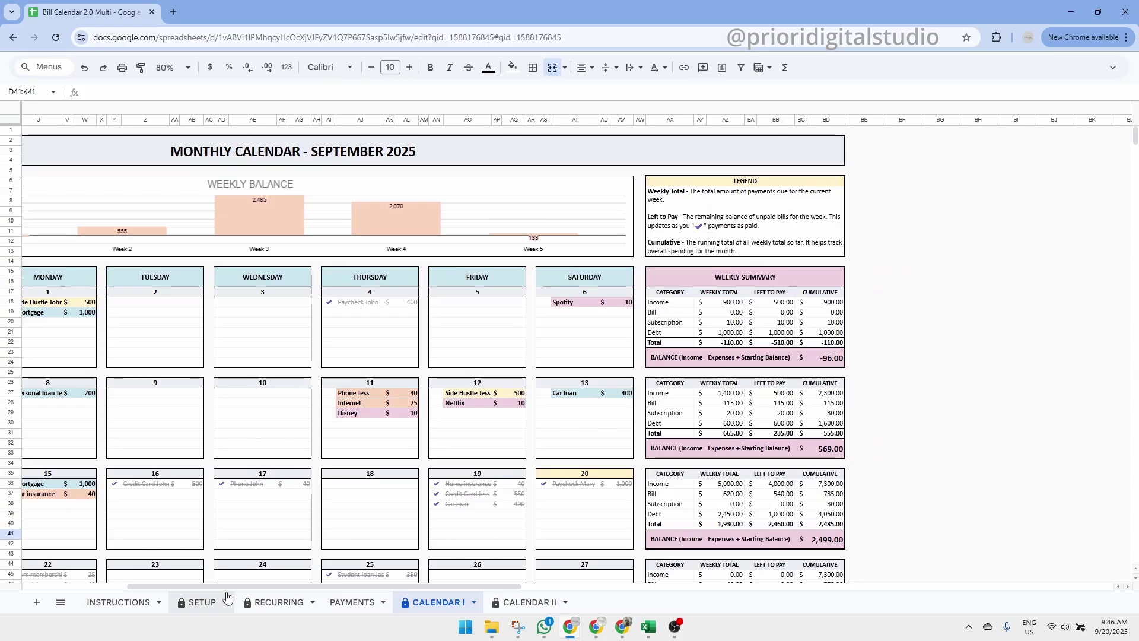
pyautogui.click(716, 282)
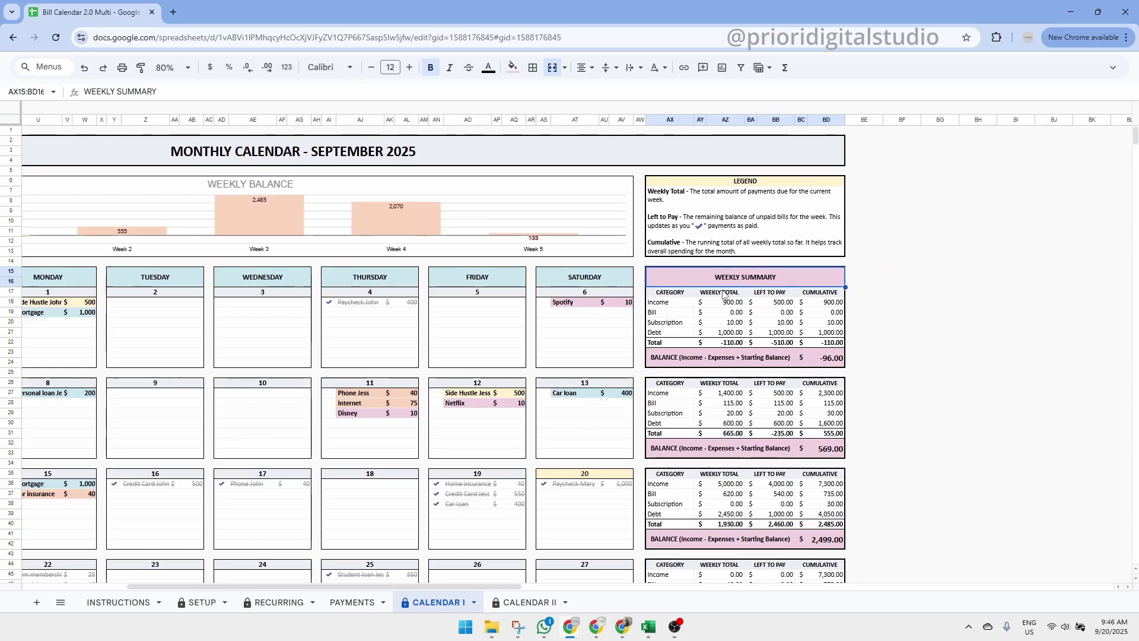
pyautogui.moveTo(739, 282); pyautogui.dragTo(746, 363)
pyautogui.click(735, 292)
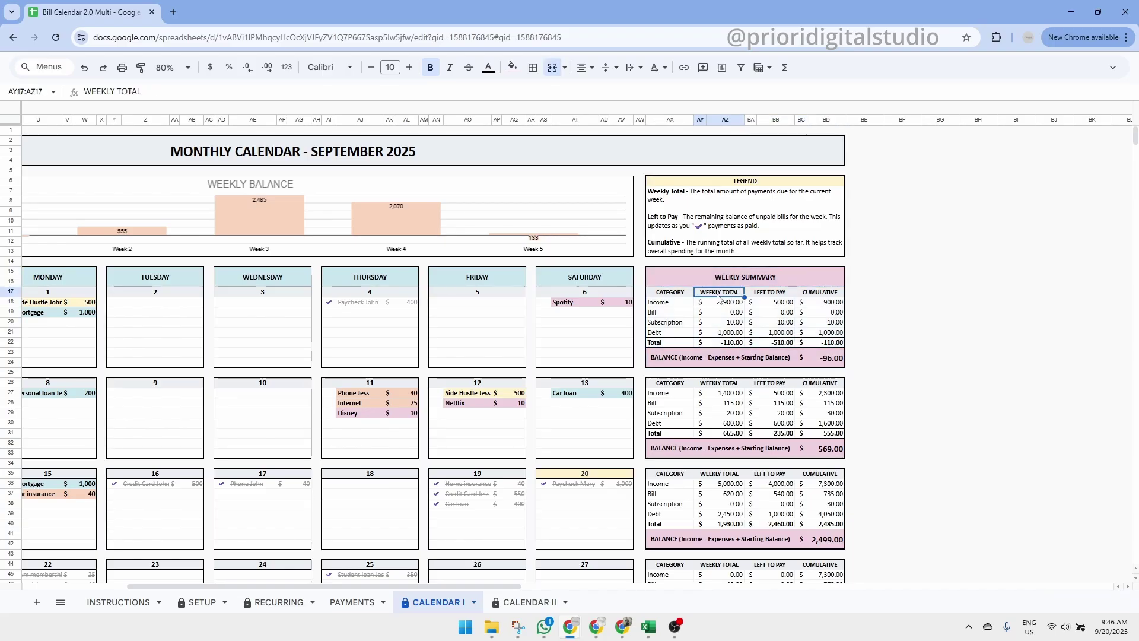
pyautogui.click(766, 298)
pyautogui.click(822, 296)
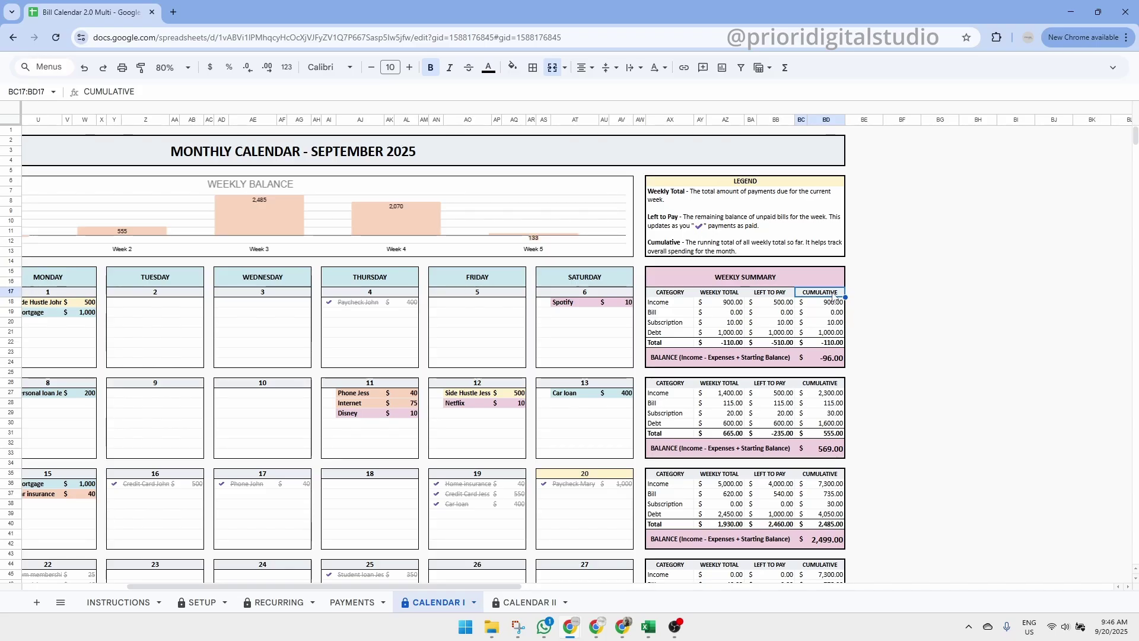
# Inspect the week 1 and week 2 income total and cumulative formulas, including the 900.00 total
pyautogui.moveTo(721, 293); pyautogui.dragTo(730, 332)
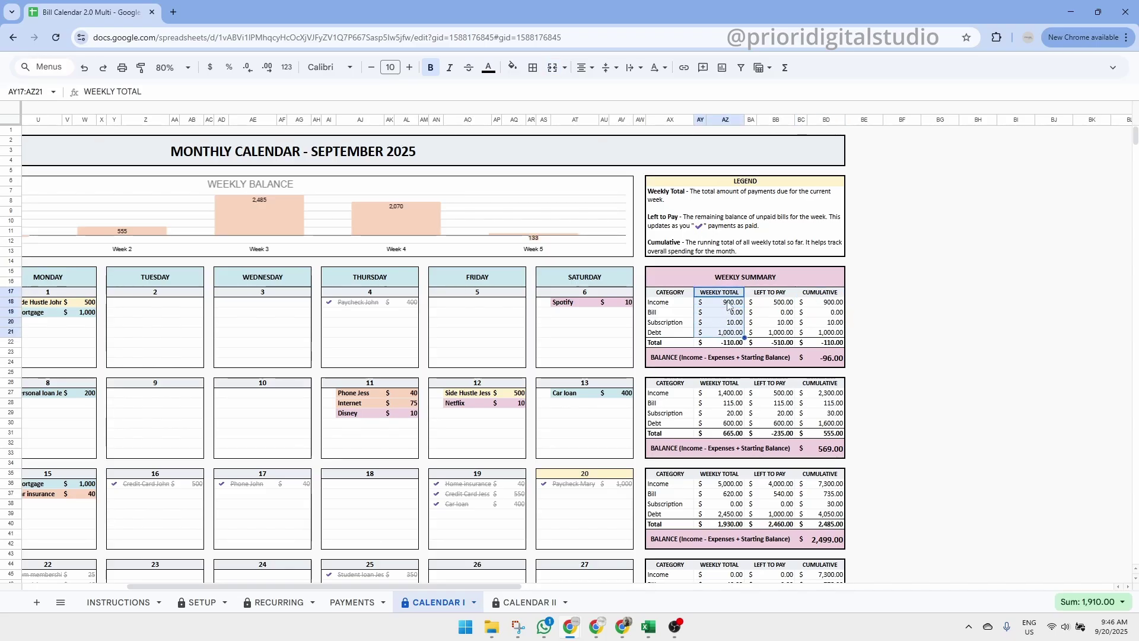
pyautogui.click(833, 294)
pyautogui.moveTo(721, 293); pyautogui.dragTo(730, 345)
pyautogui.click(834, 303)
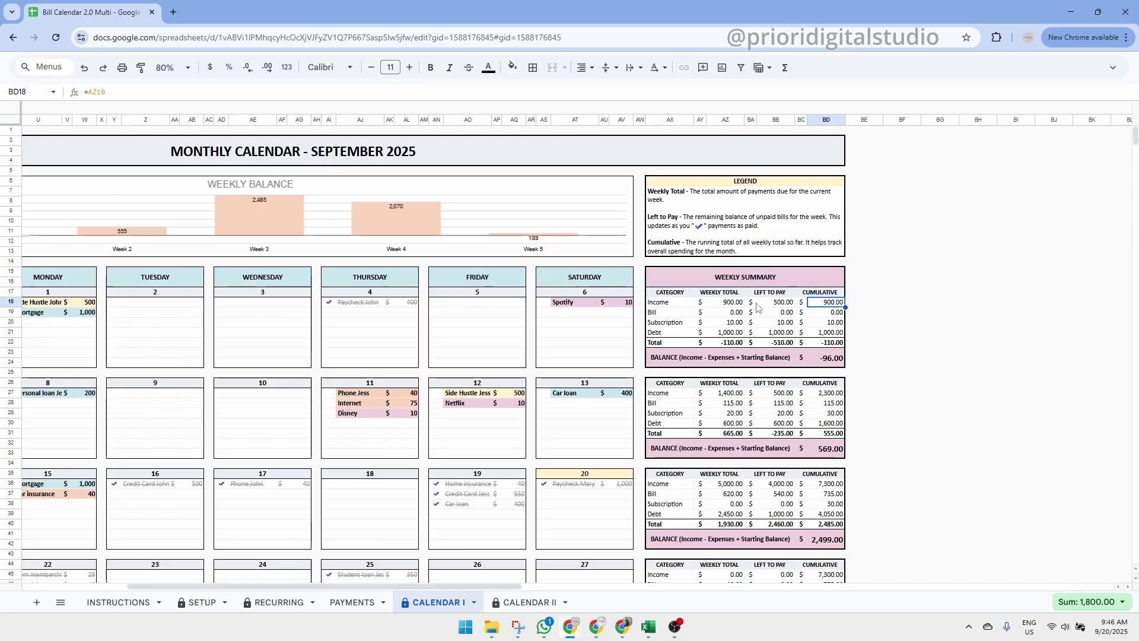
pyautogui.click(729, 303)
pyautogui.click(831, 303)
pyautogui.click(730, 305)
pyautogui.click(830, 306)
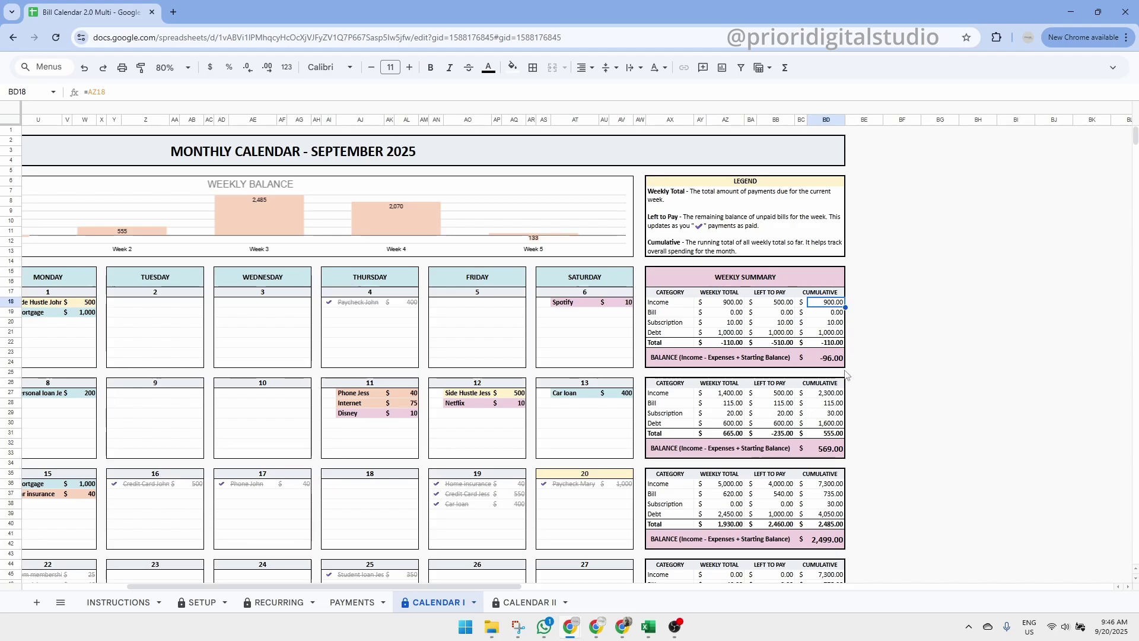
pyautogui.click(830, 395)
pyautogui.click(736, 396)
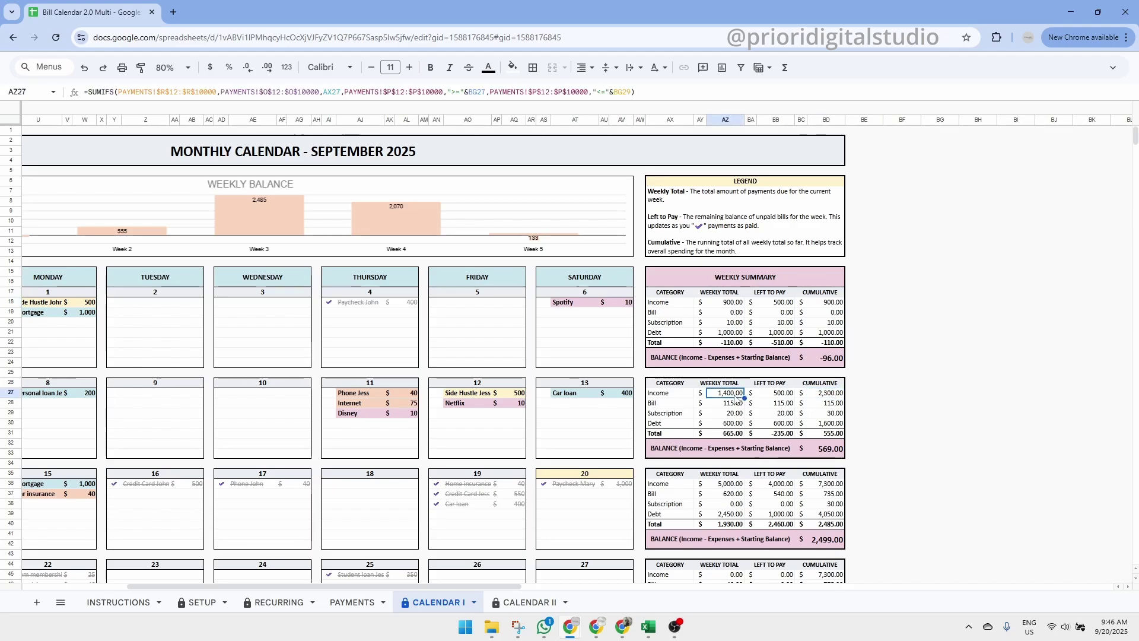
pyautogui.click(840, 304)
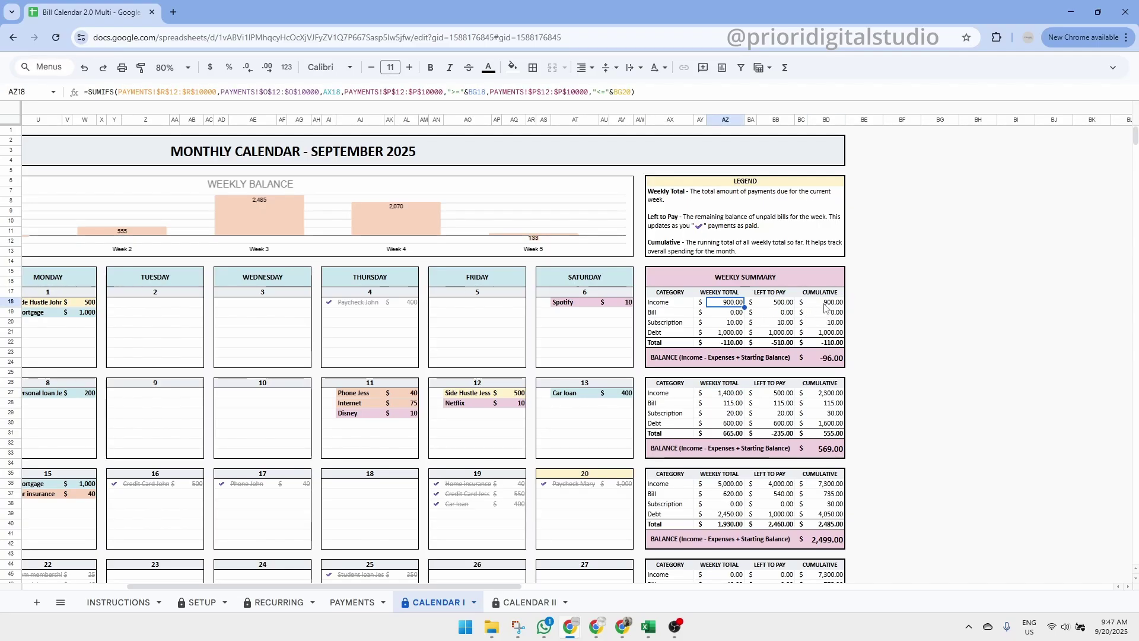
pyautogui.click(736, 308)
pyautogui.click(820, 309)
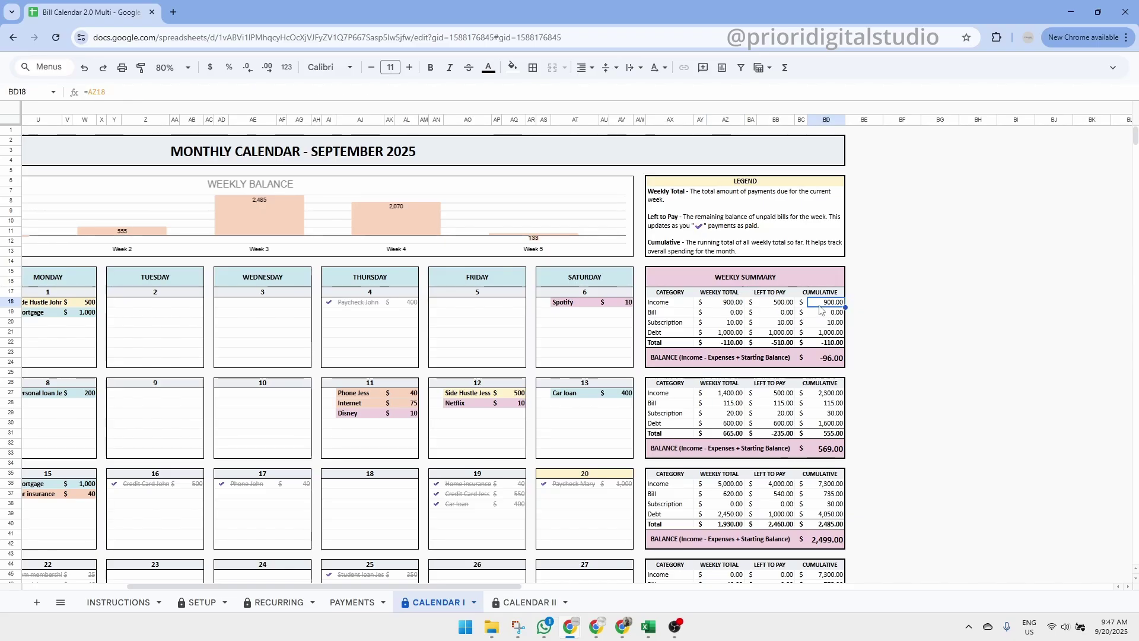
pyautogui.click(728, 396)
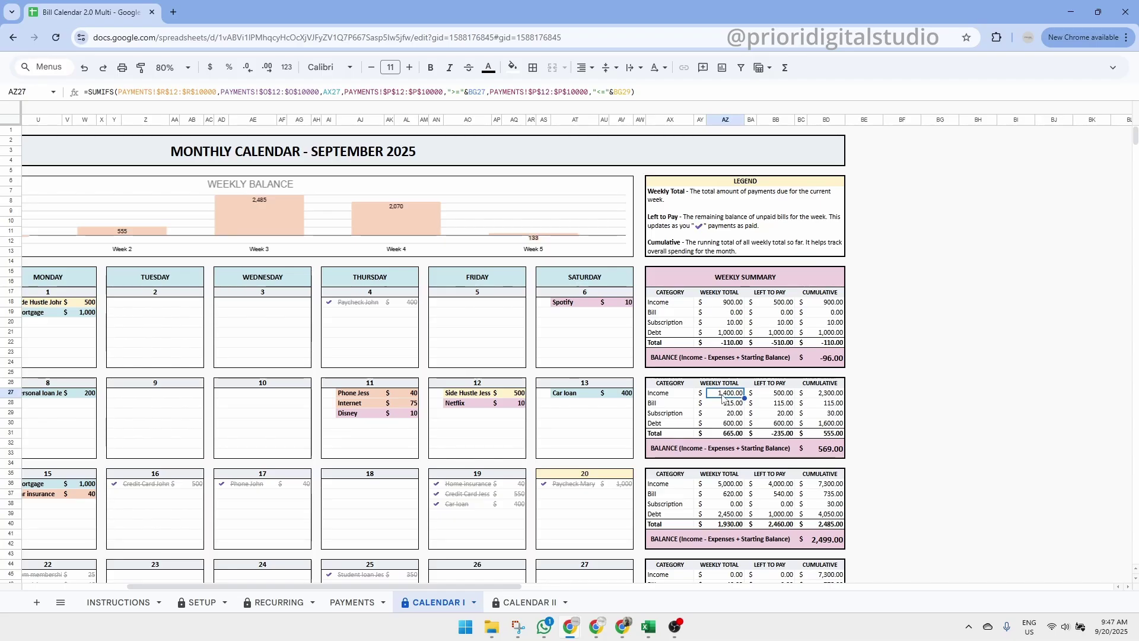
pyautogui.click(810, 397)
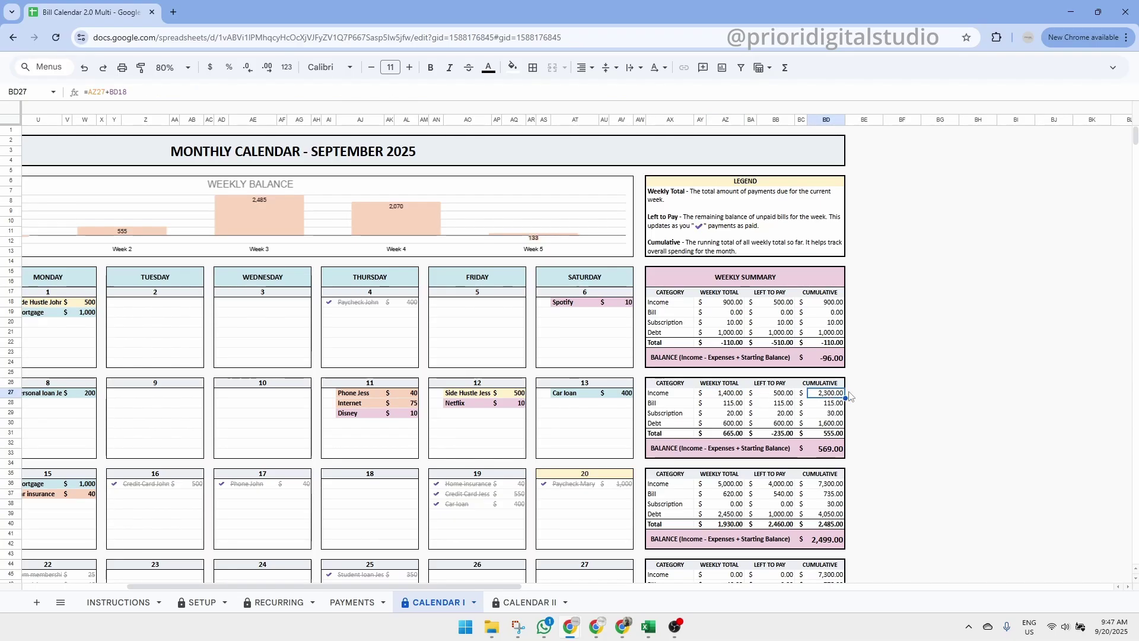
pyautogui.click(835, 304)
pyautogui.click(736, 397)
pyautogui.click(834, 304)
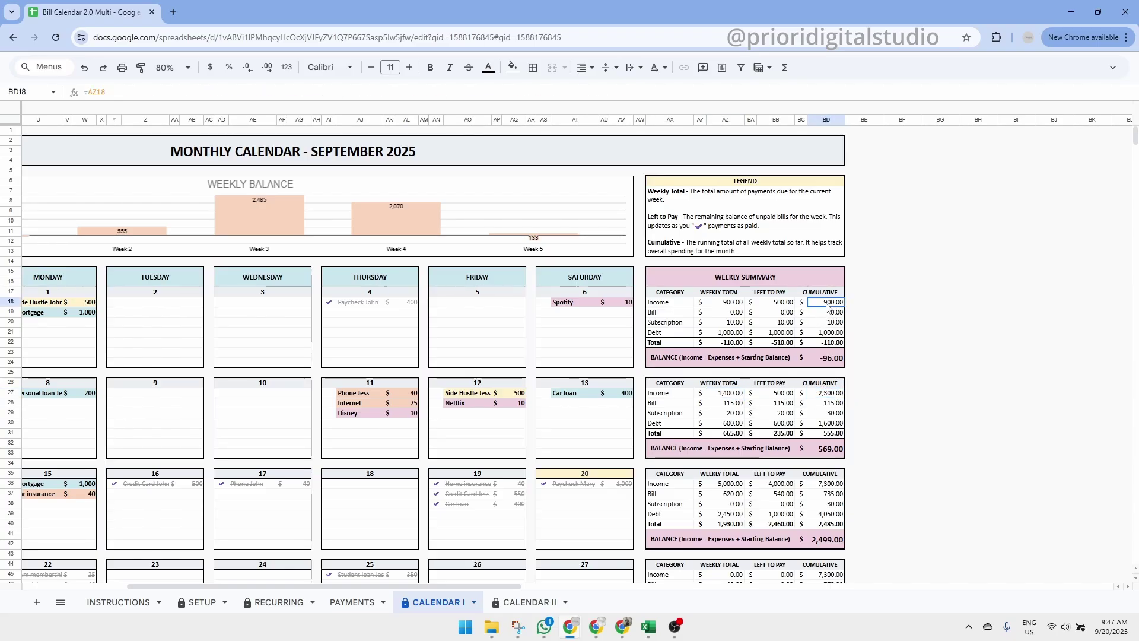
pyautogui.click(835, 396)
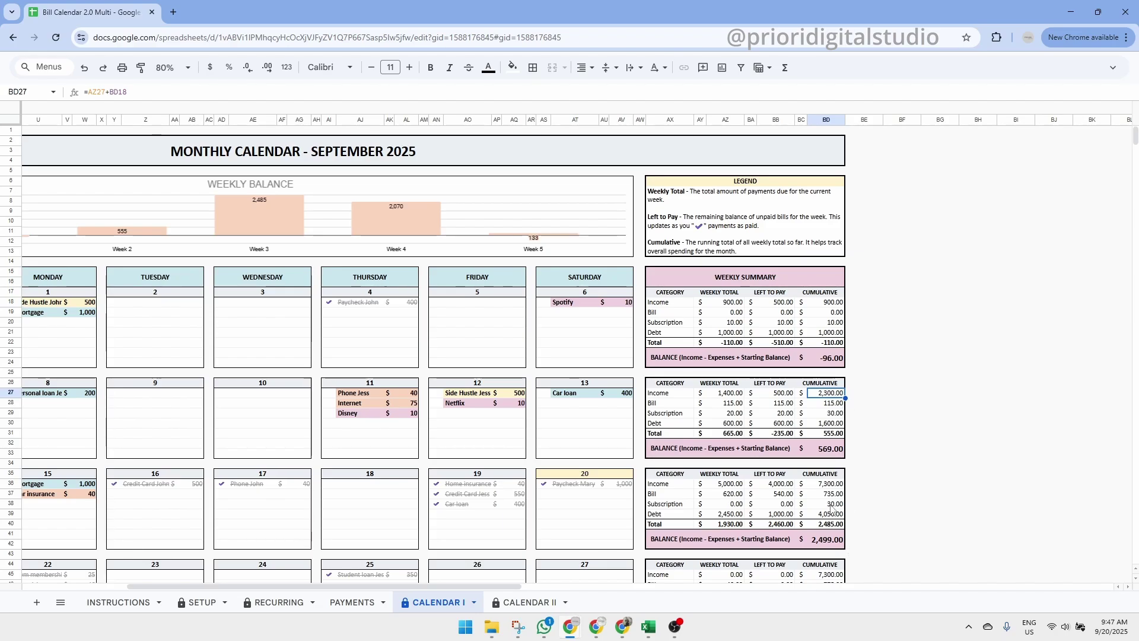
pyautogui.click(726, 483)
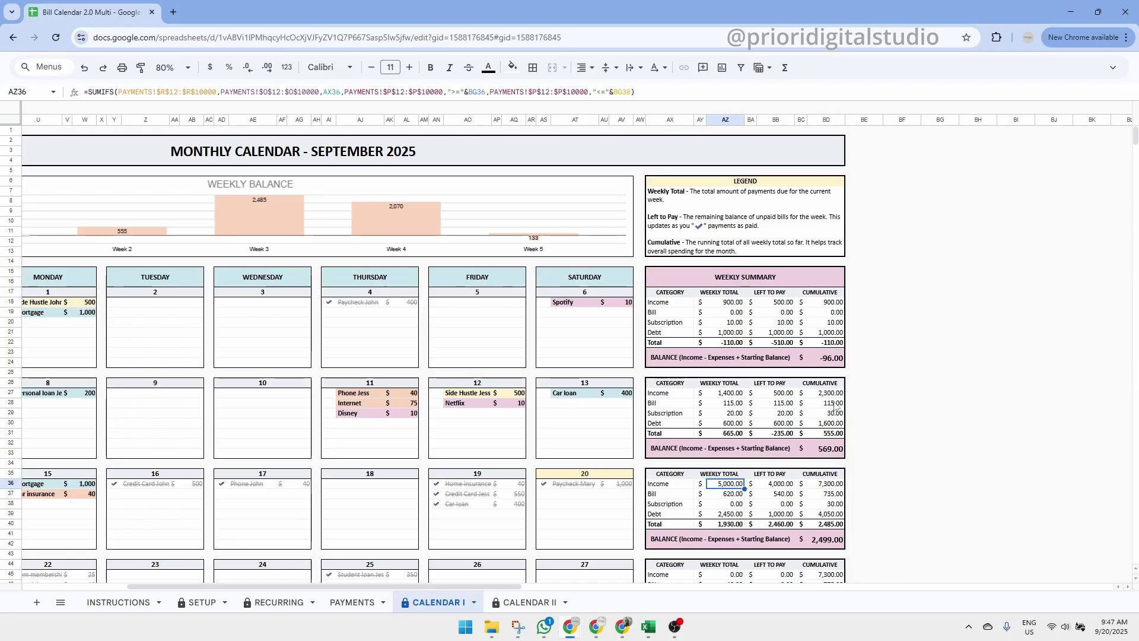
pyautogui.click(833, 484)
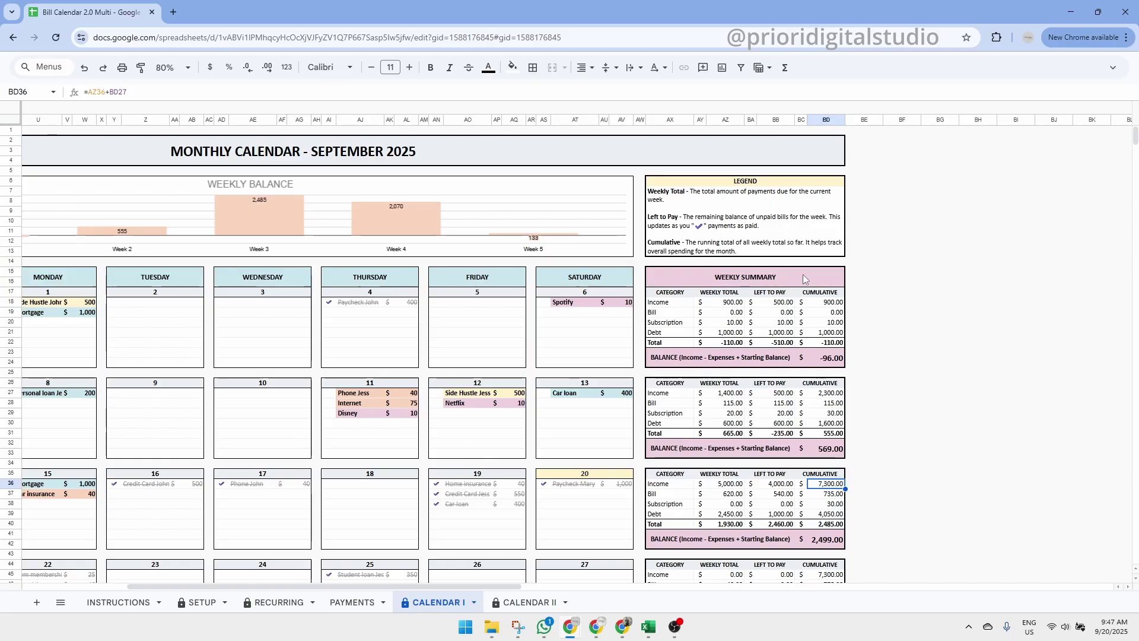
pyautogui.moveTo(804, 278); pyautogui.dragTo(658, 363)
pyautogui.click(659, 363)
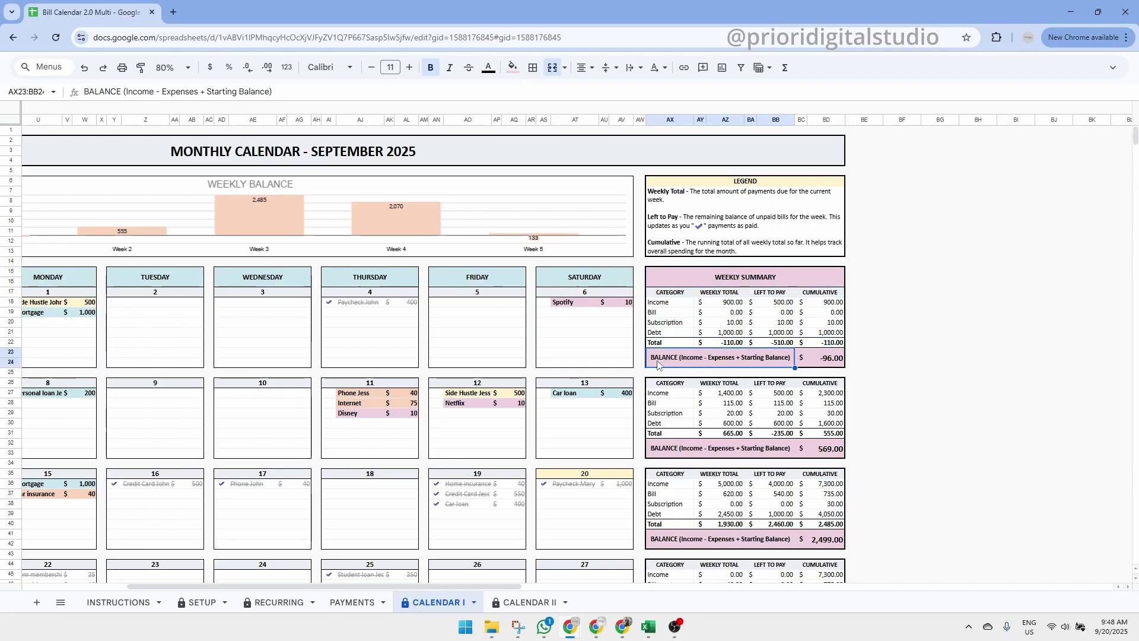
pyautogui.click(818, 359)
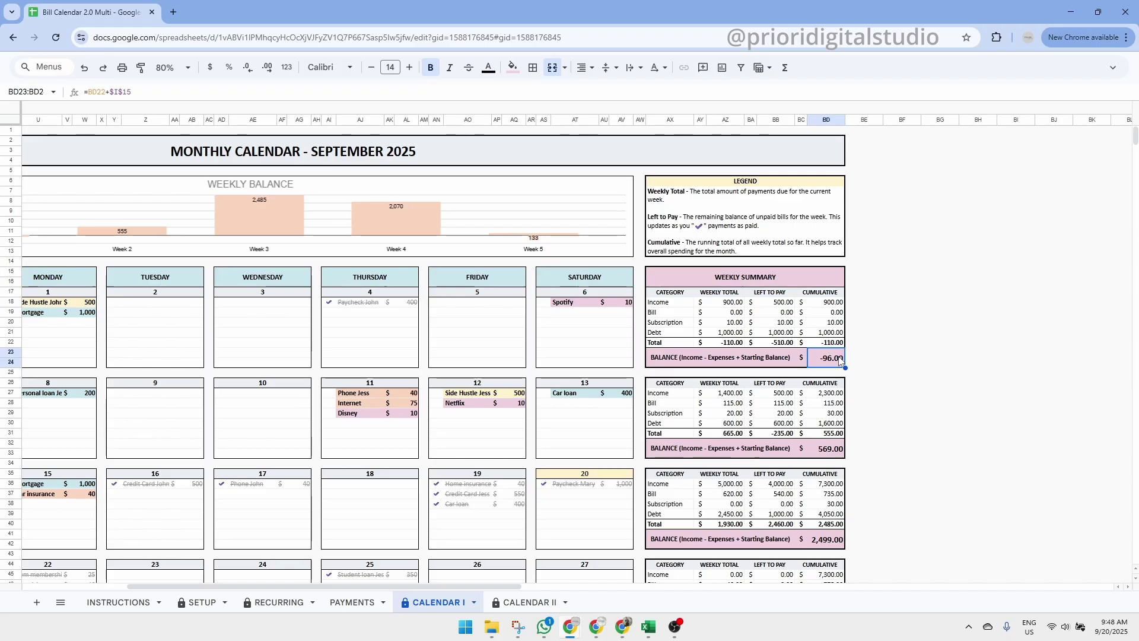
pyautogui.click(828, 449)
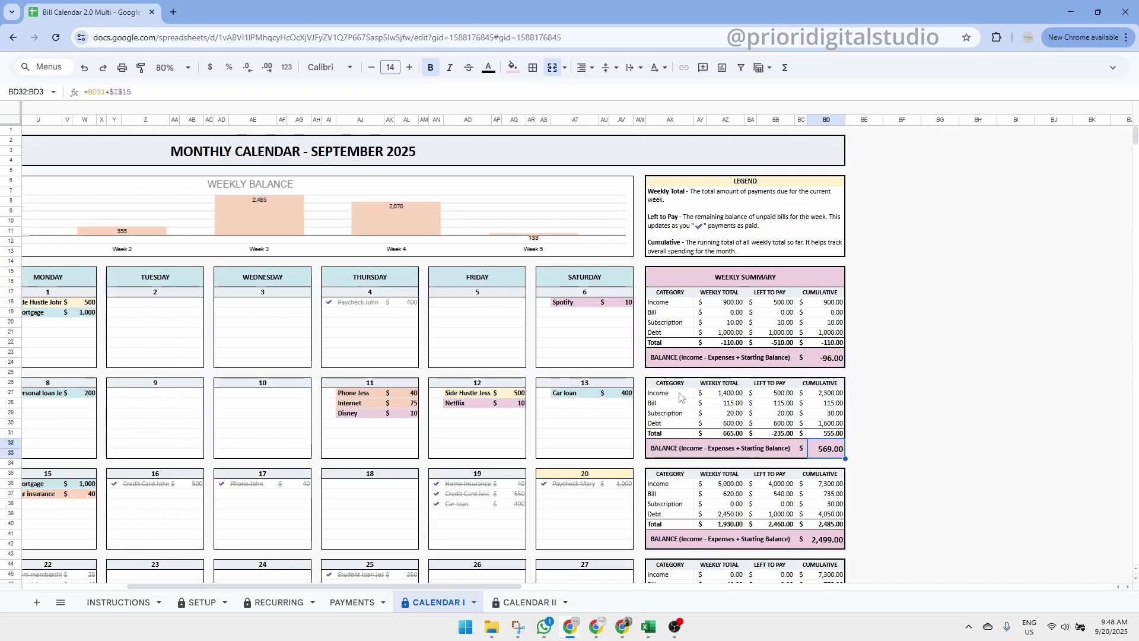
pyautogui.moveTo(671, 393); pyautogui.dragTo(681, 426)
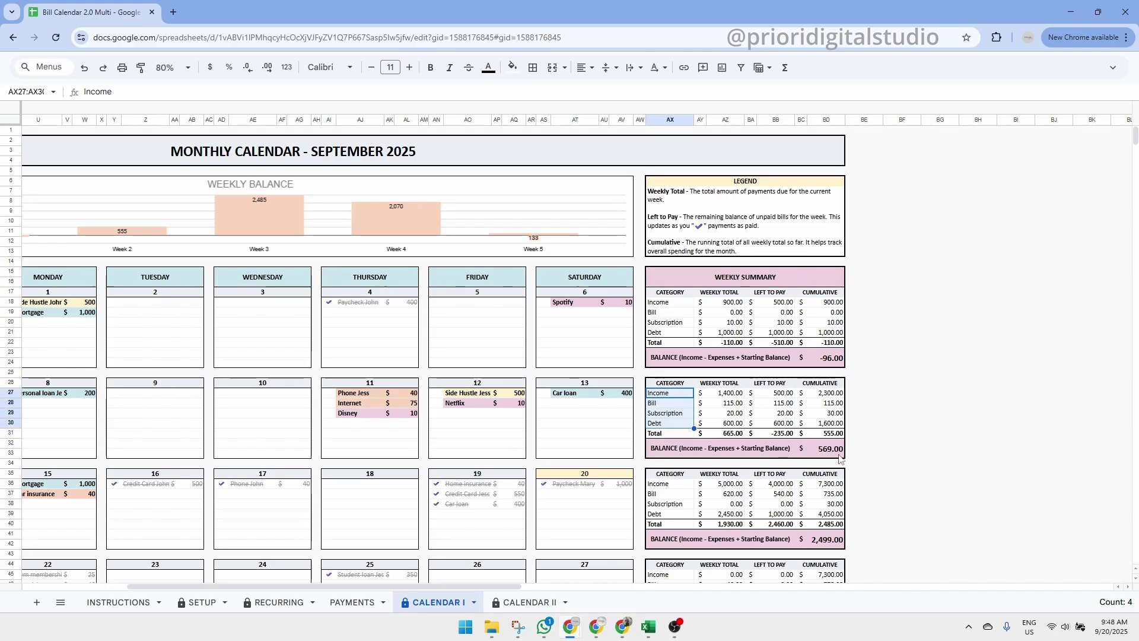
pyautogui.click(839, 455)
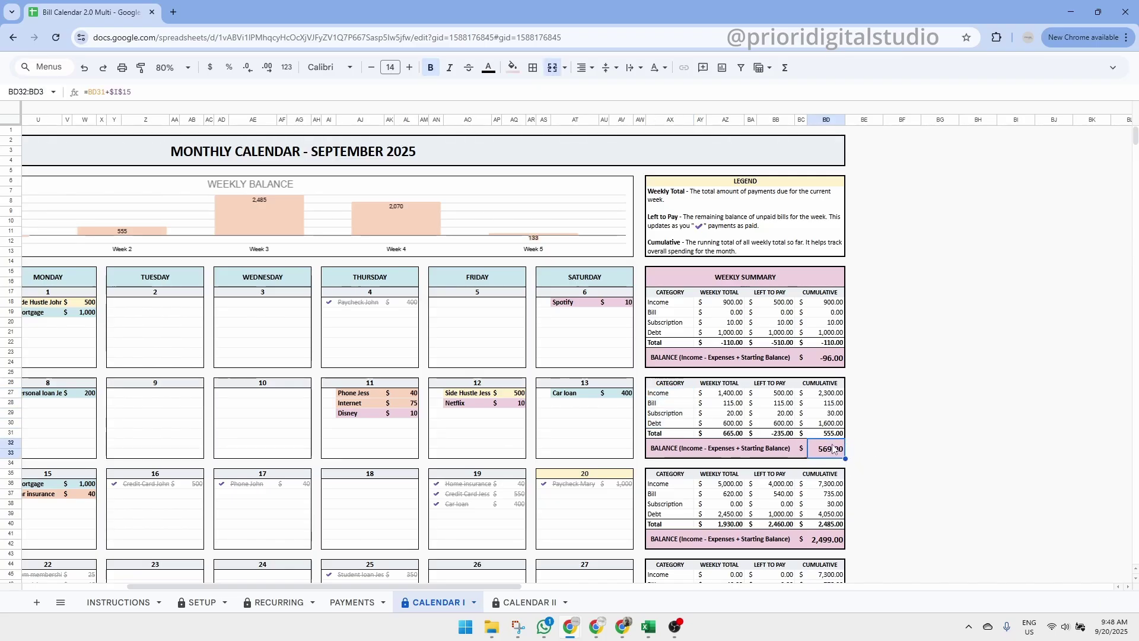
# Set the zoom to 75% and select the calendar range D2:BD69 for printing
pyautogui.click(593, 151)
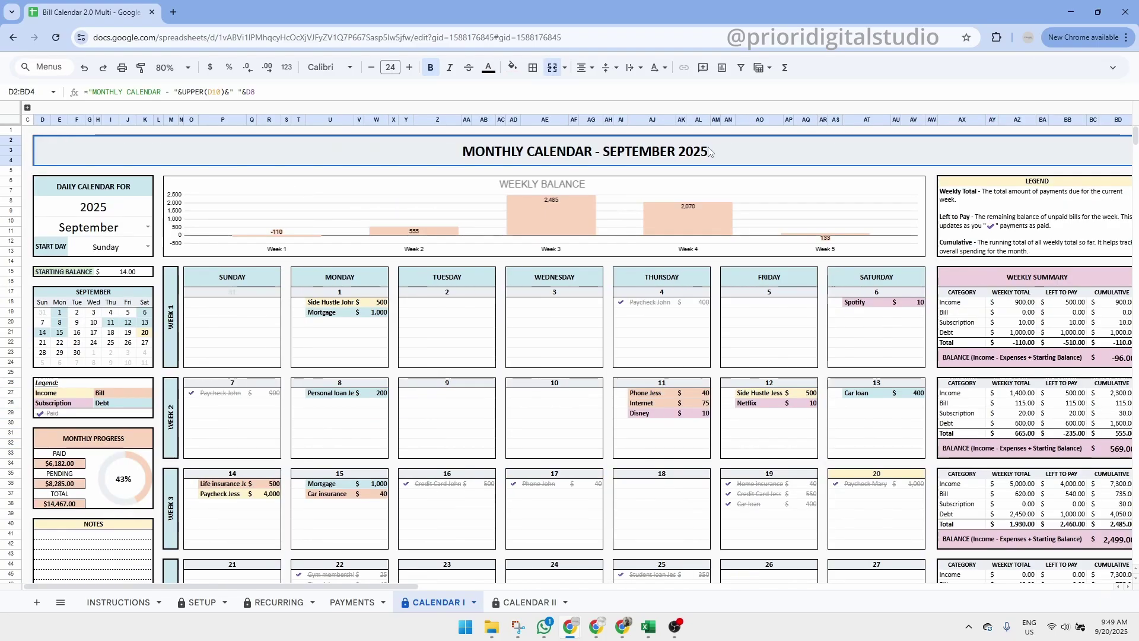
pyautogui.click(172, 67)
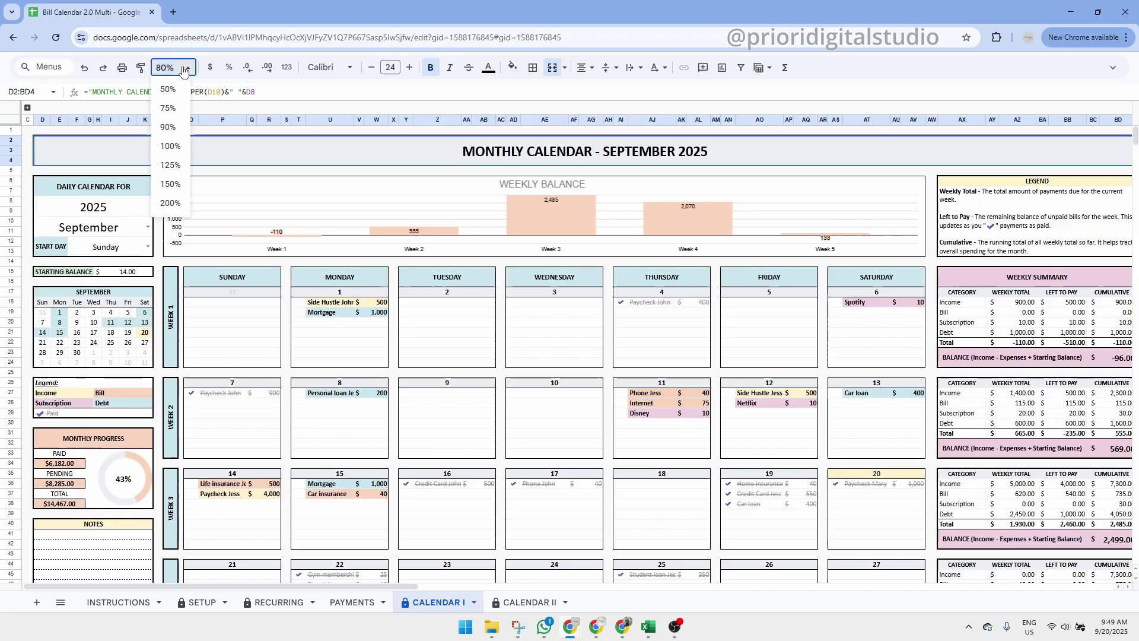
pyautogui.click(178, 108)
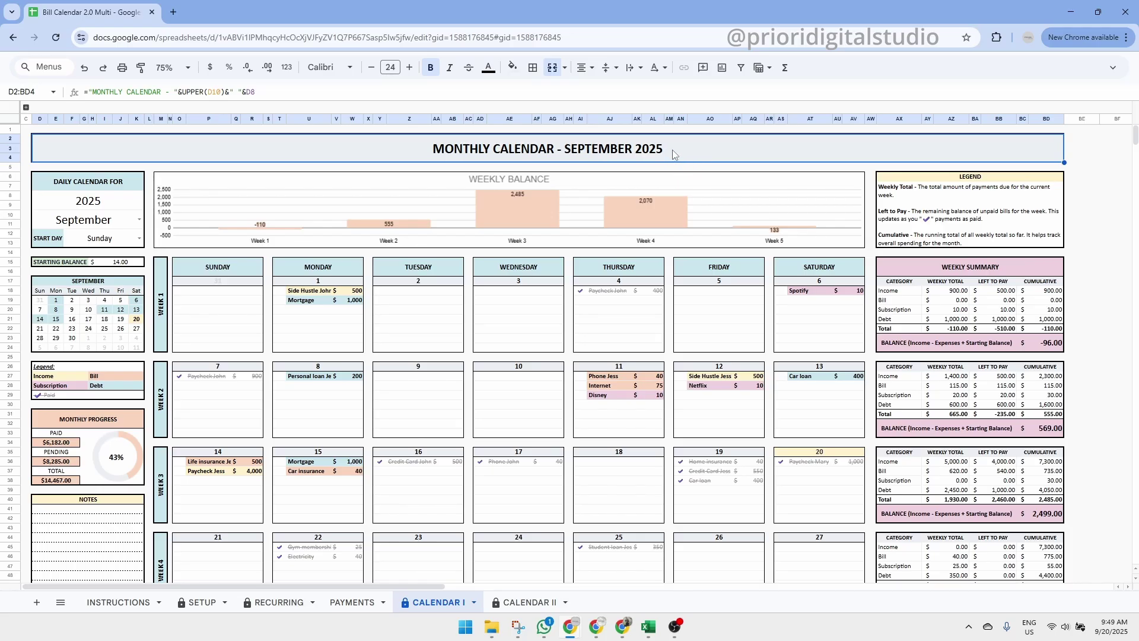
pyautogui.moveTo(672, 155); pyautogui.dragTo(684, 538)
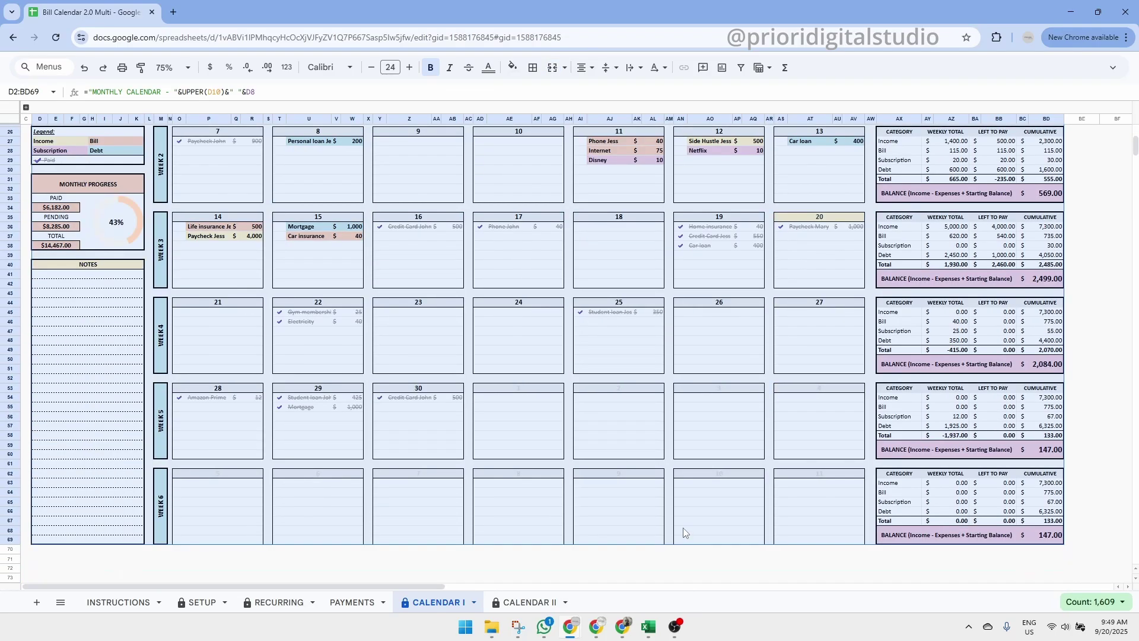
# Set printing to Selected cells (D2:BD69) and continue to the browser print dialog
pyautogui.click(122, 71)
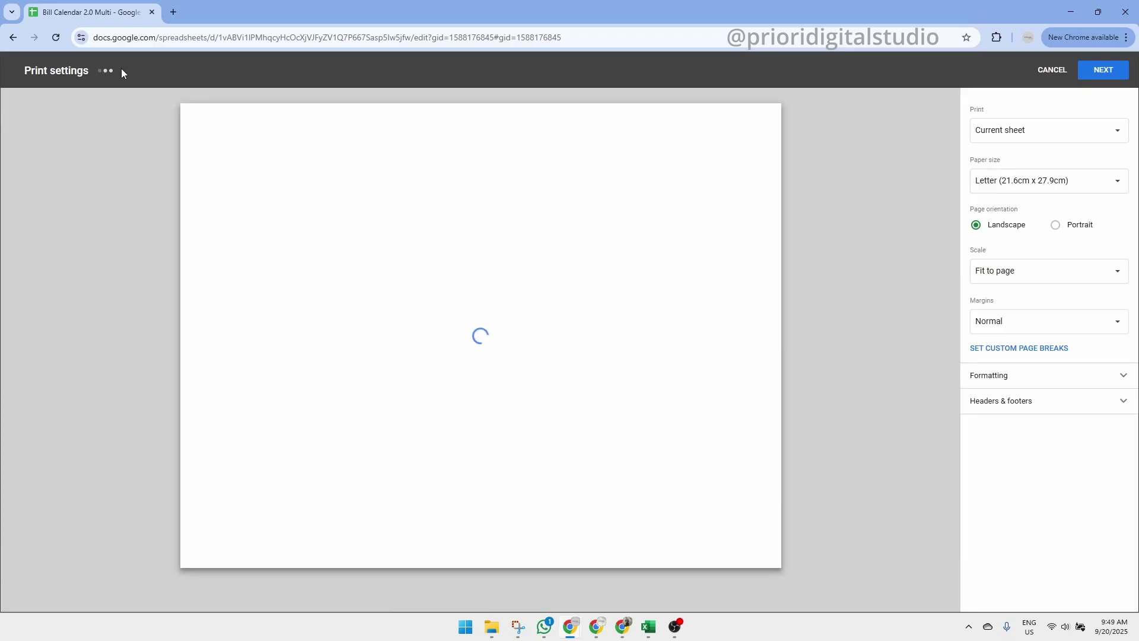
pyautogui.click(1081, 132)
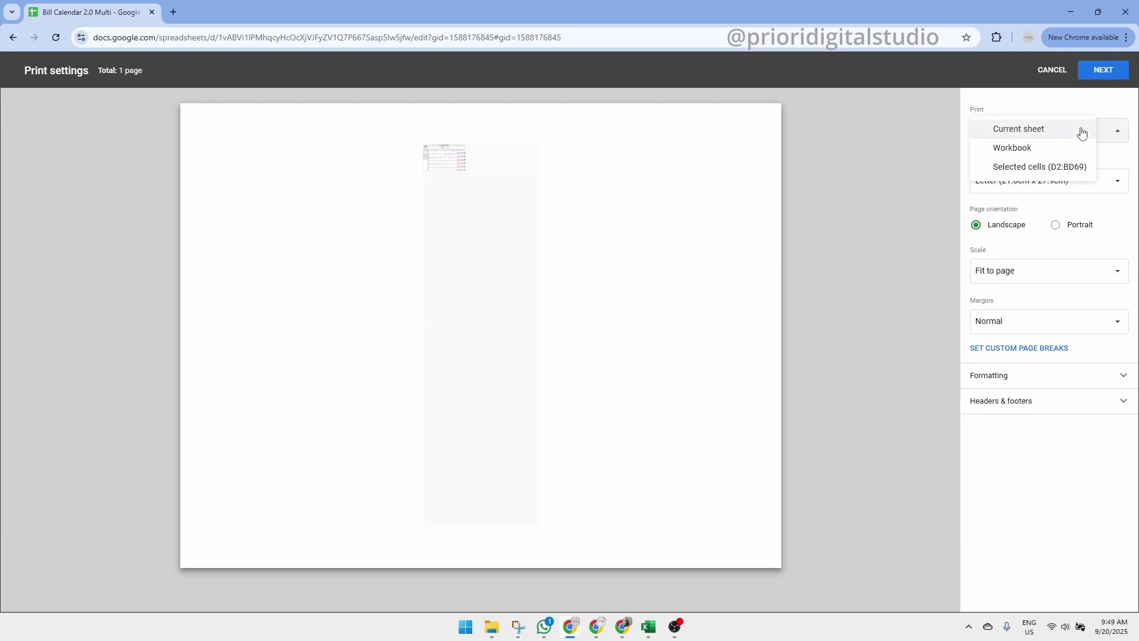
pyautogui.click(1028, 168)
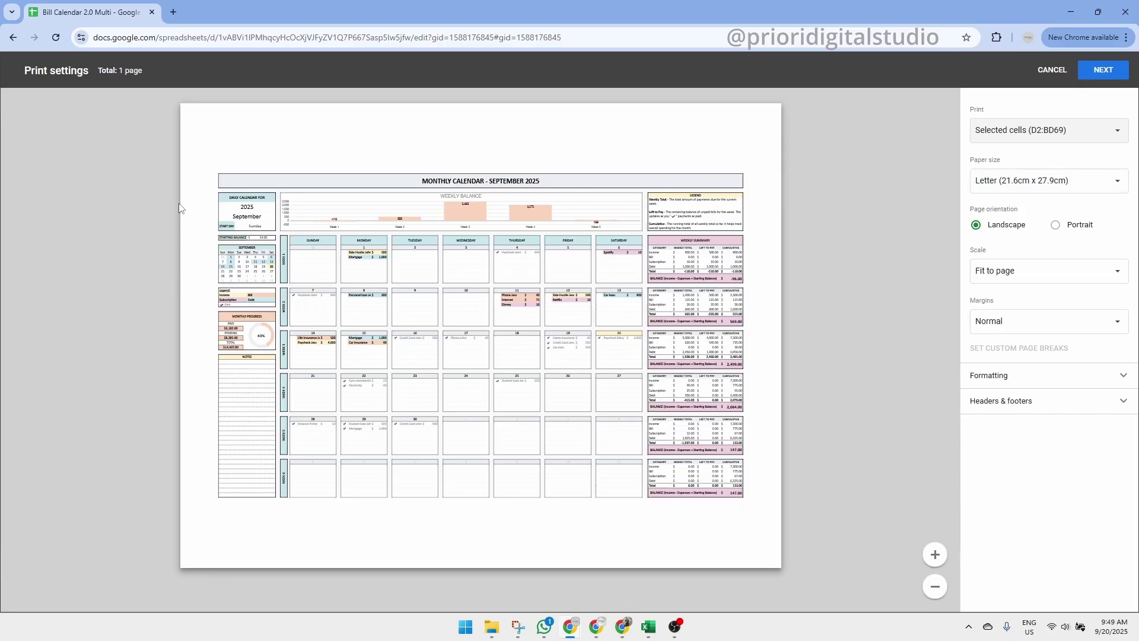
pyautogui.click(1108, 70)
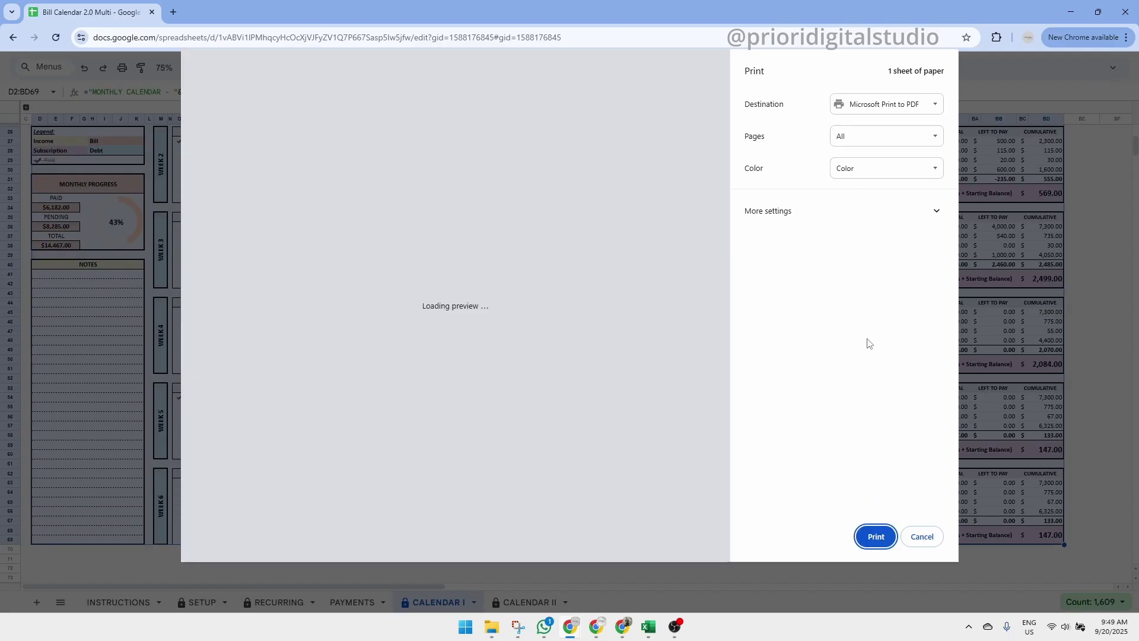
# Print the calendar to PDF and return to the sheet
pyautogui.press('Escape')
pyautogui.click(725, 347)
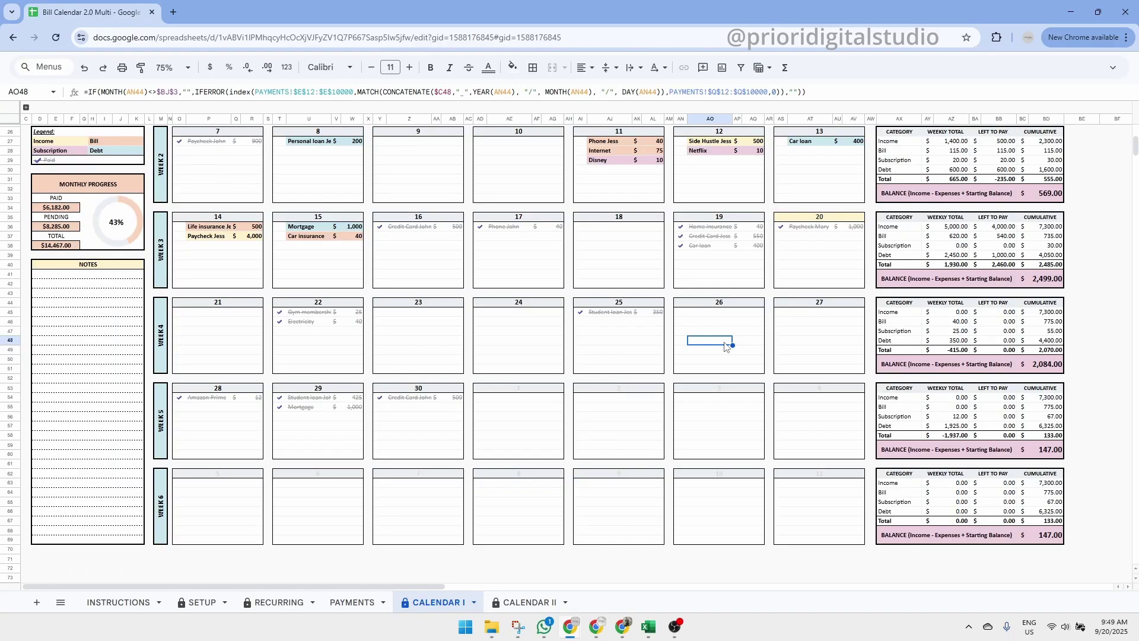
pyautogui.scroll(8, 725, 346)
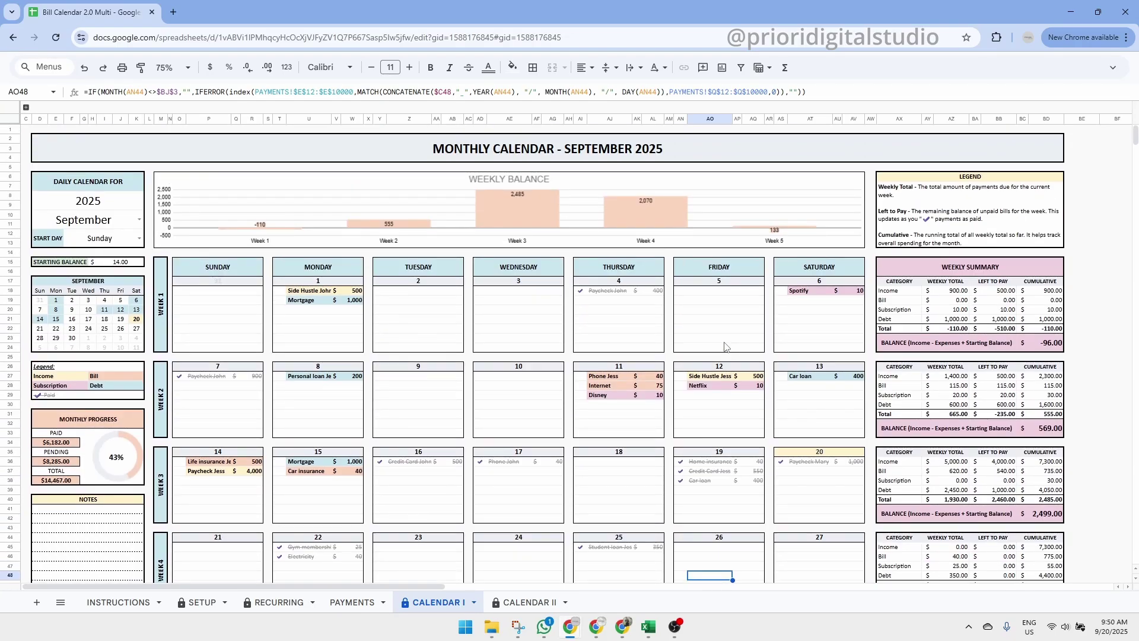
pyautogui.click(725, 342)
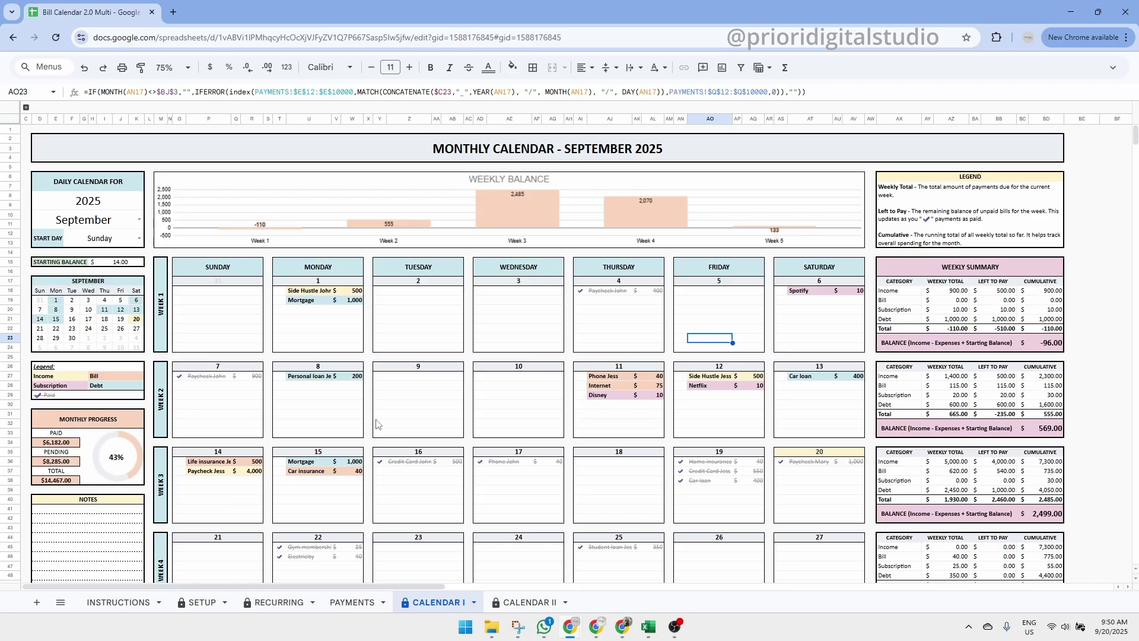
# Change the calendar month to October, then to November
pyautogui.click(685, 148)
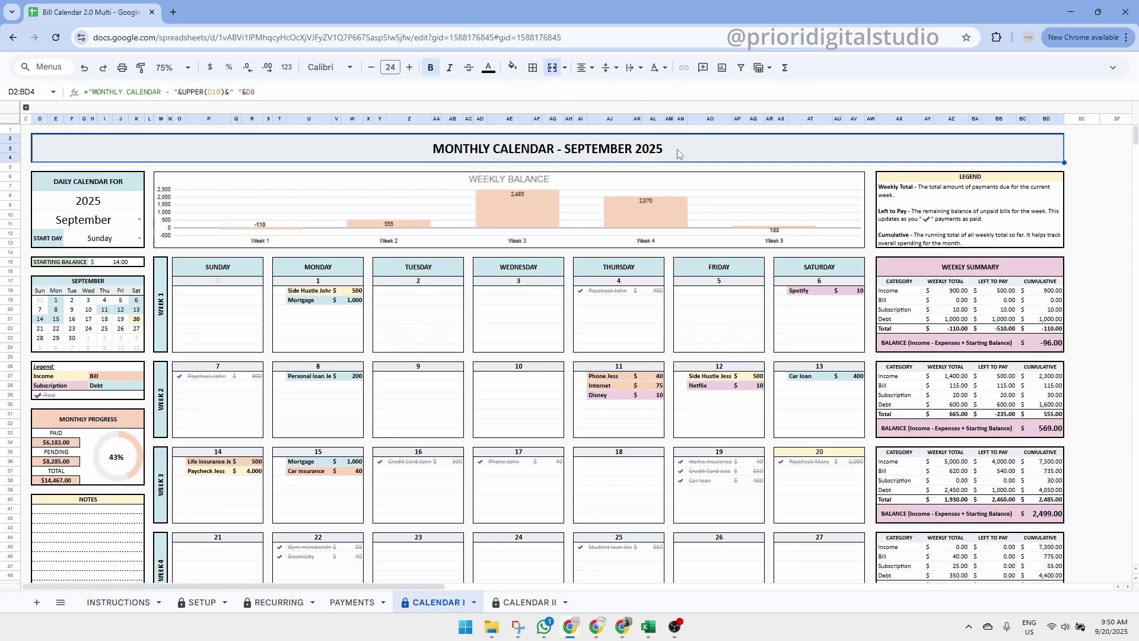
pyautogui.click(141, 221)
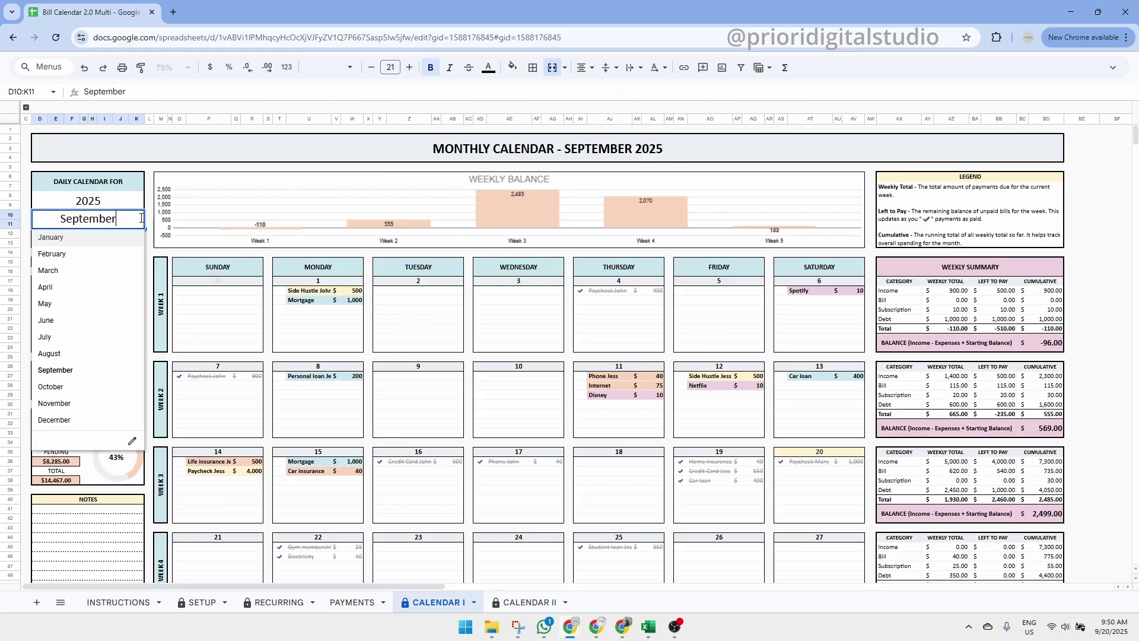
pyautogui.click(90, 386)
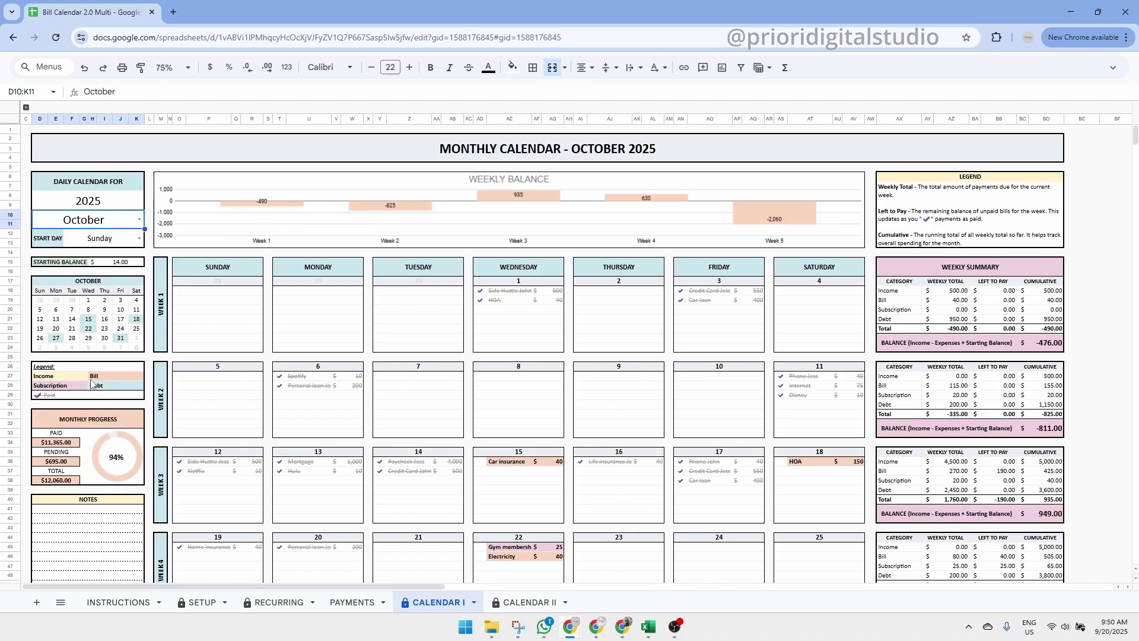
pyautogui.click(140, 220)
pyautogui.click(92, 403)
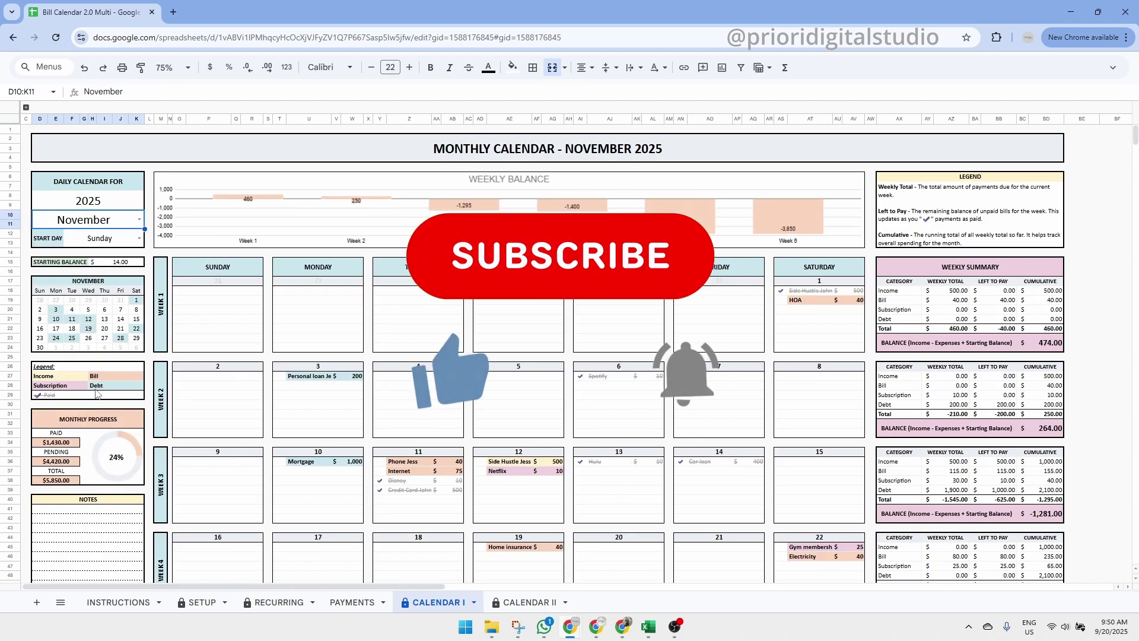
pyautogui.click(140, 220)
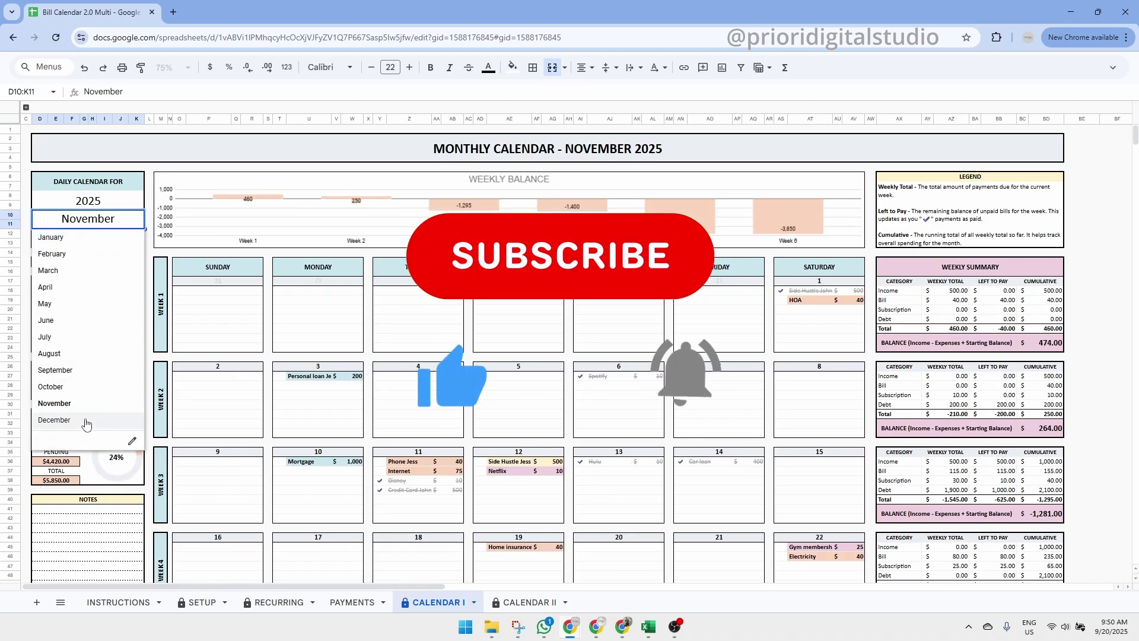